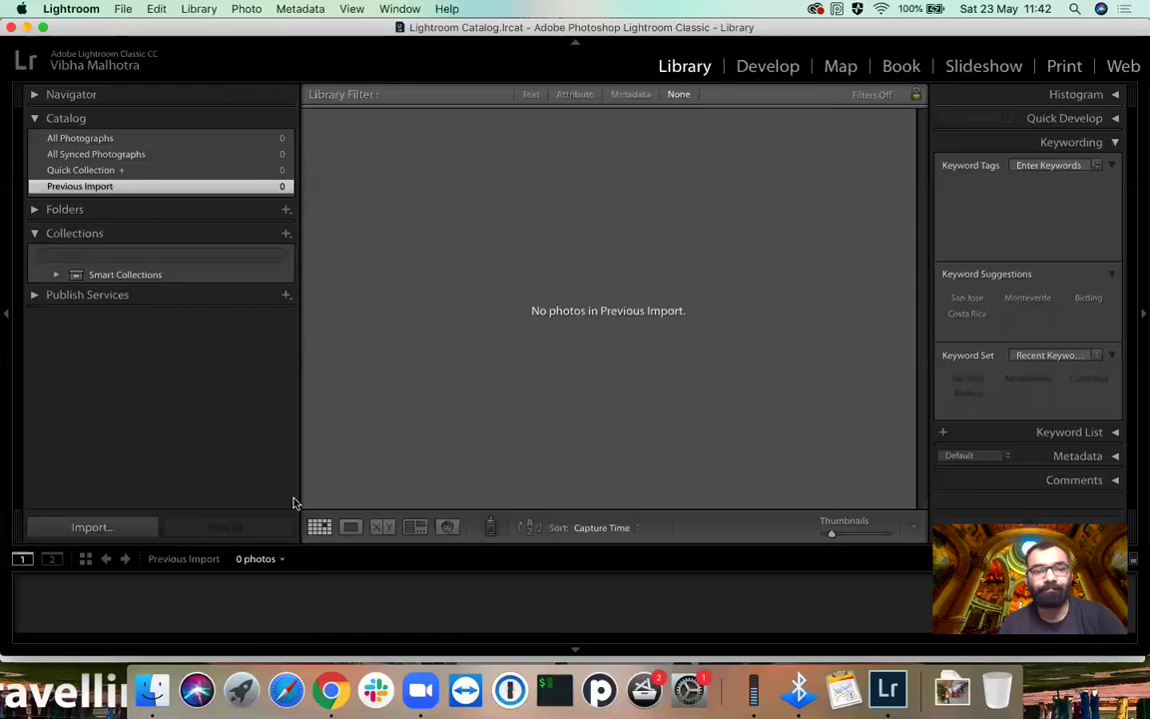
# Start a photo import and choose the Documents > Exported > Instagram folder as the source
pyautogui.click(105, 526)
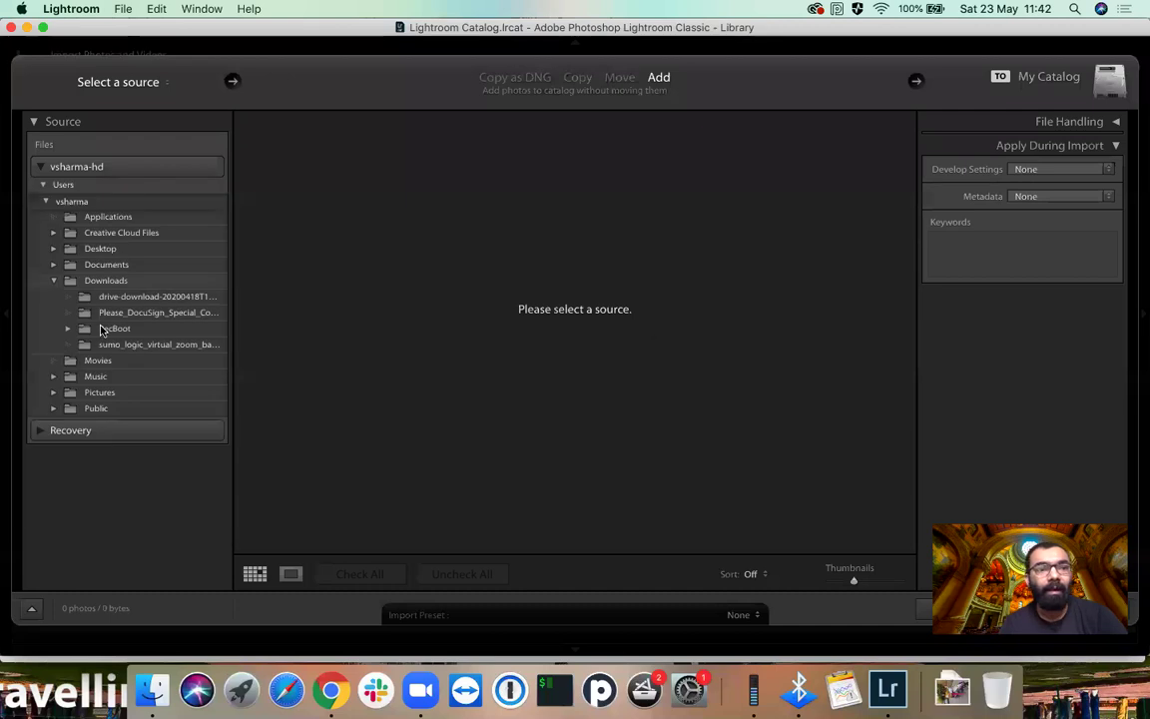
pyautogui.click(53, 265)
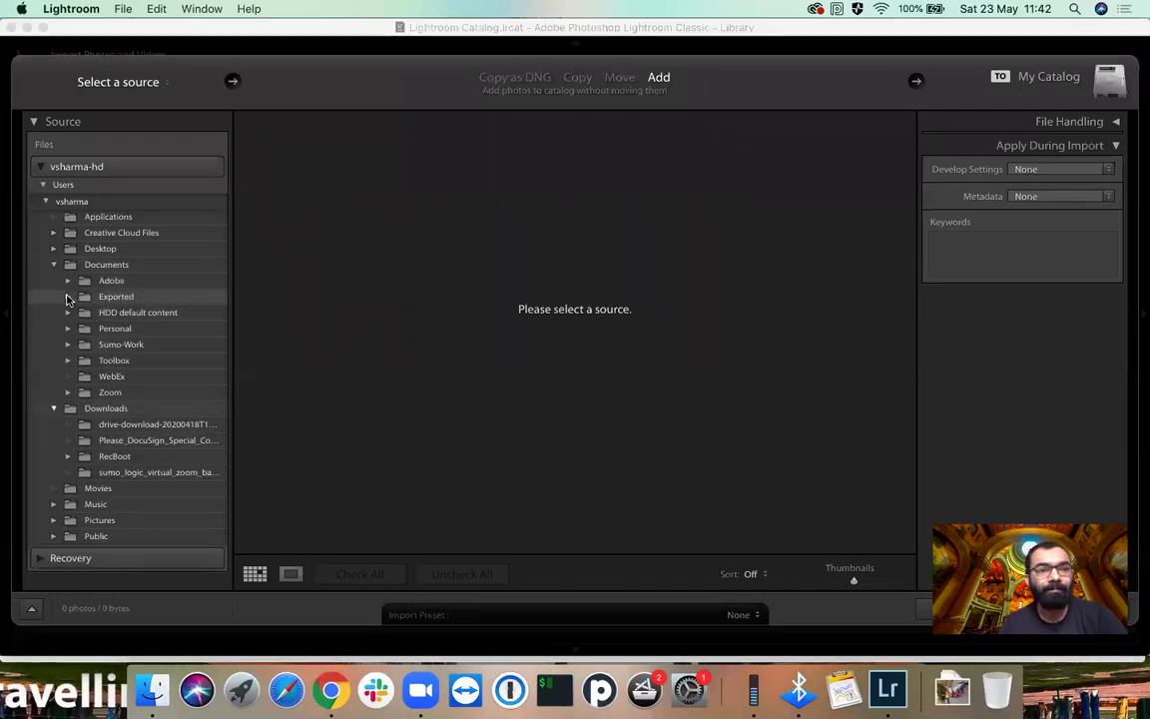
pyautogui.click(67, 297)
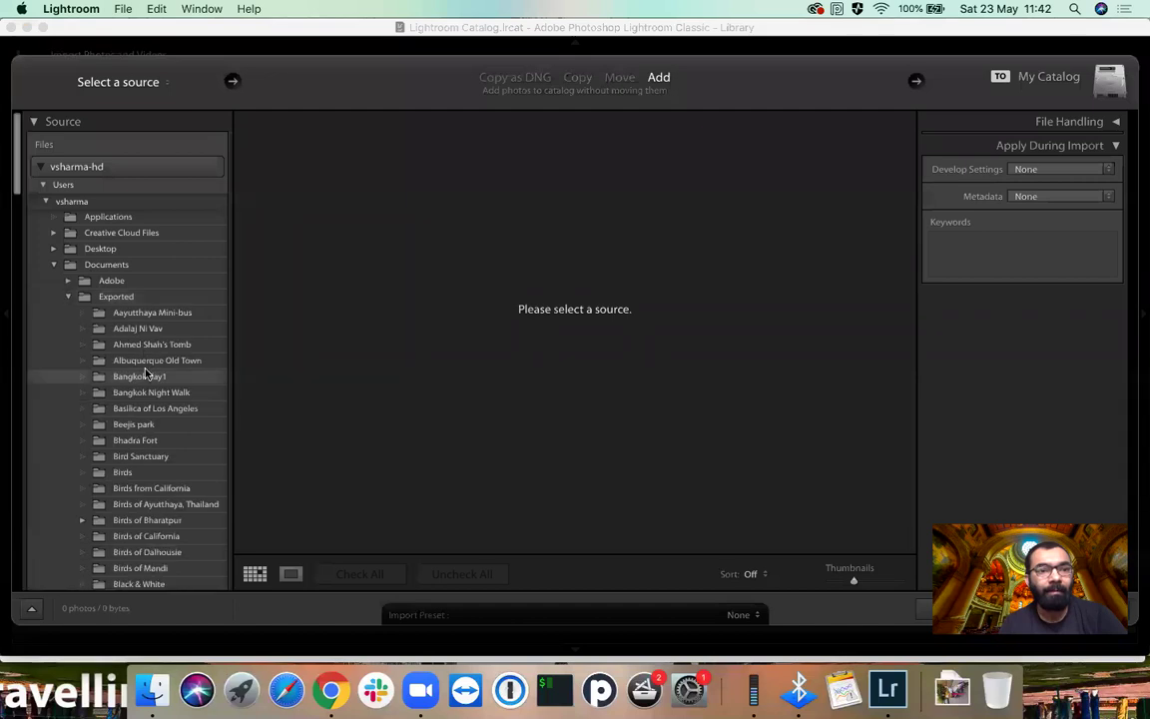
pyautogui.scroll(-10, 145, 372)
pyautogui.scroll(-15, 145, 373)
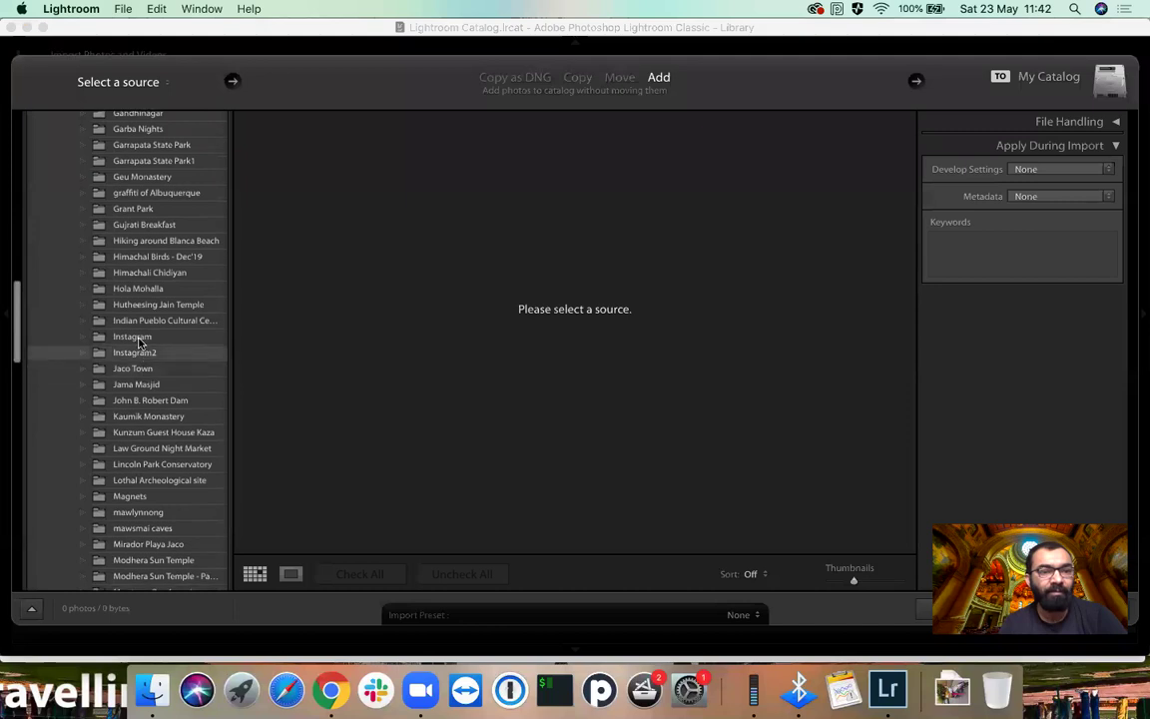
pyautogui.click(140, 338)
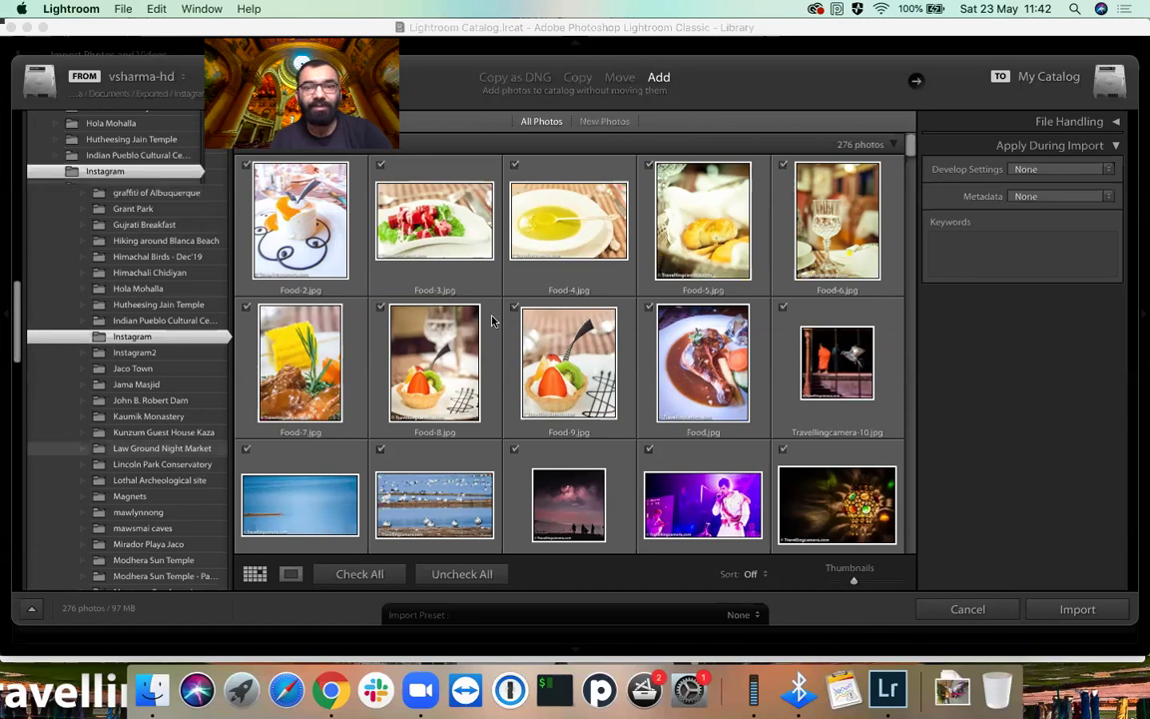
# Exclude all photos from the import, and include only instagram-7.jpg and instagram-8.jpg near the end of the set
pyautogui.scroll(-10, 554, 335)
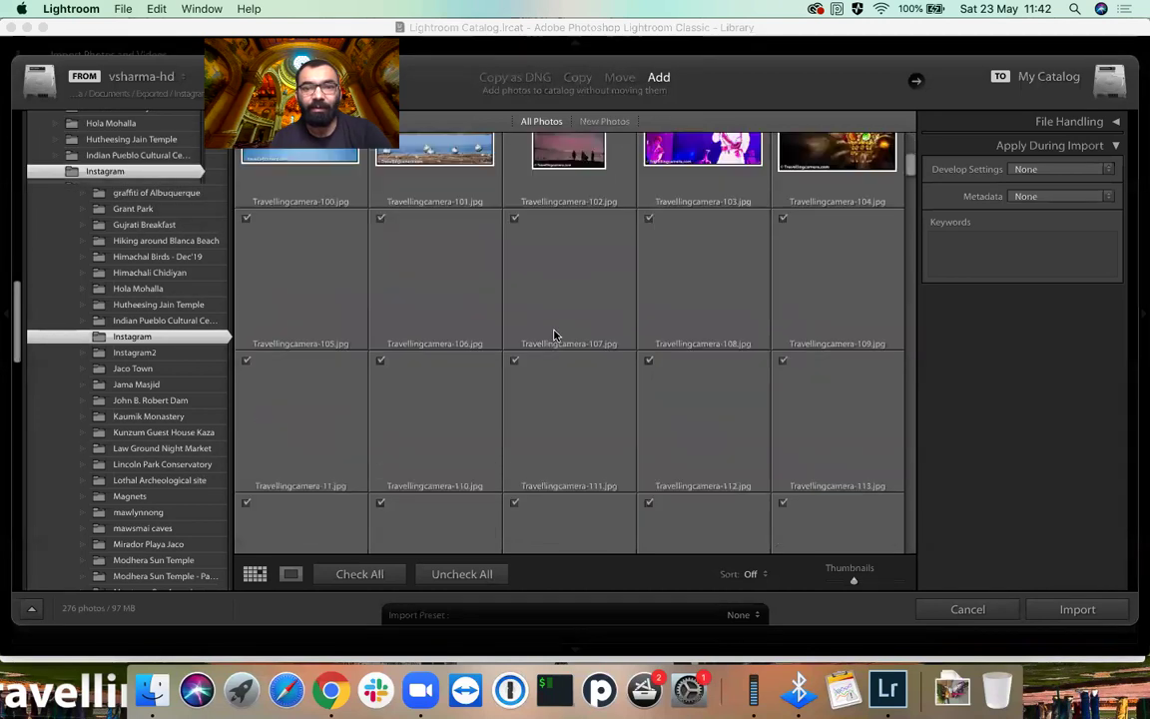
pyautogui.scroll(-5, 619, 209)
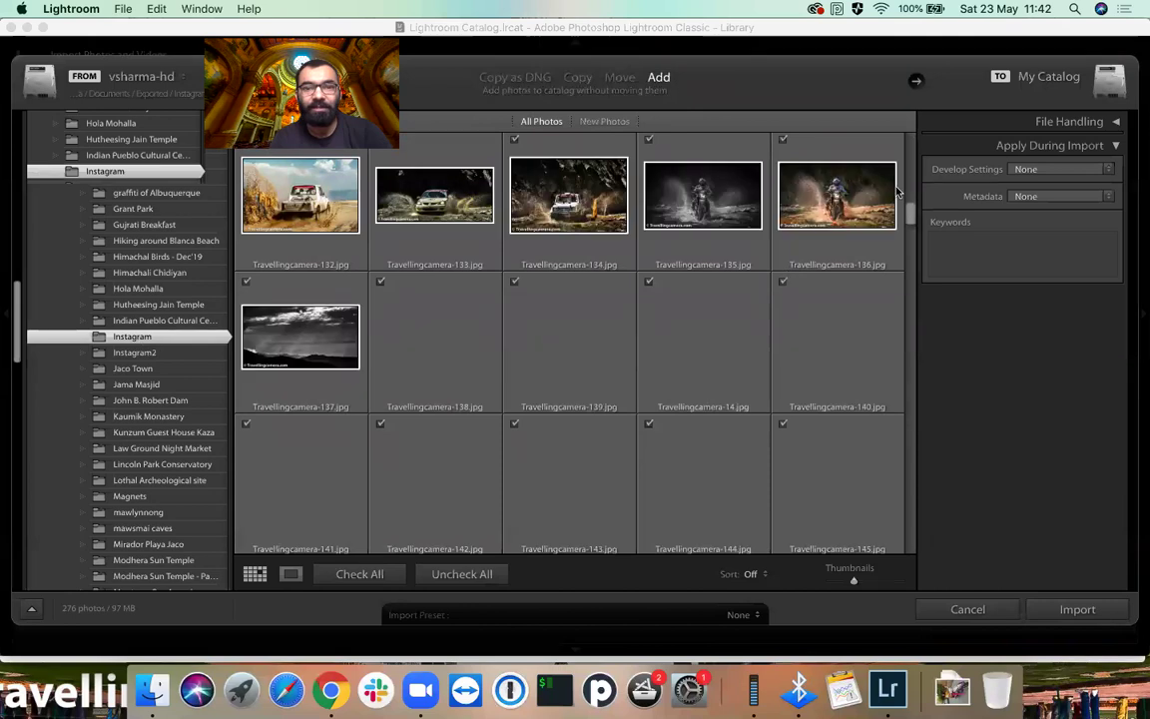
pyautogui.moveTo(911, 239); pyautogui.dragTo(917, 554)
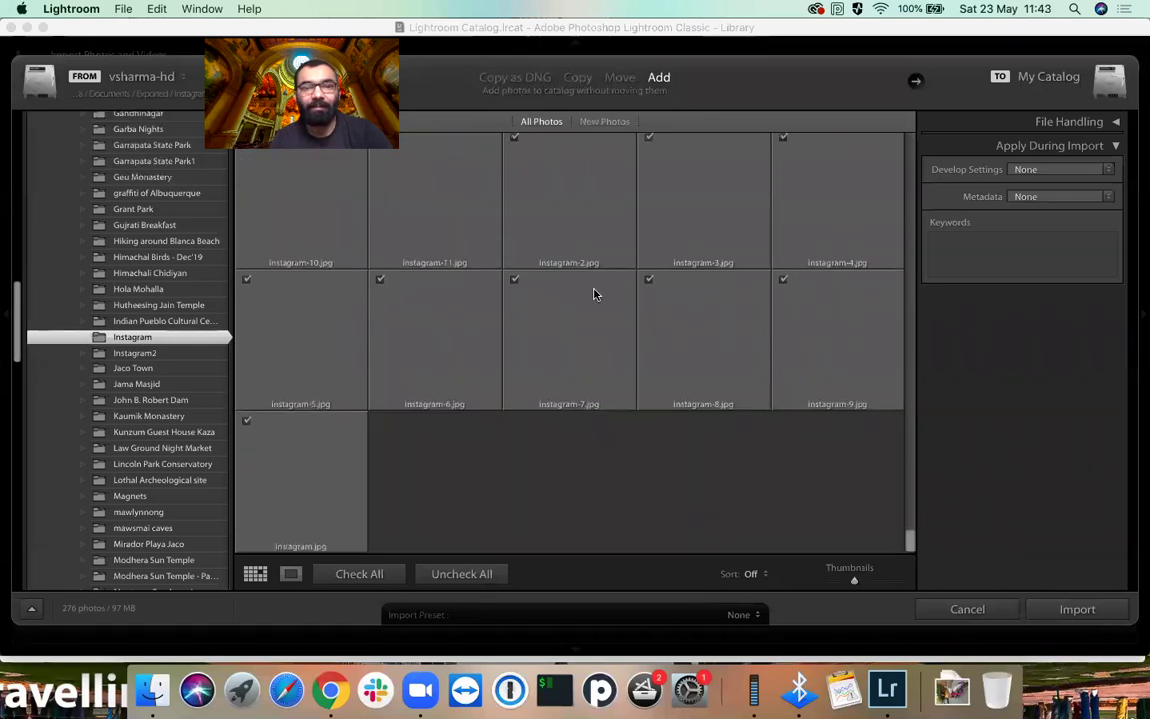
pyautogui.click(445, 576)
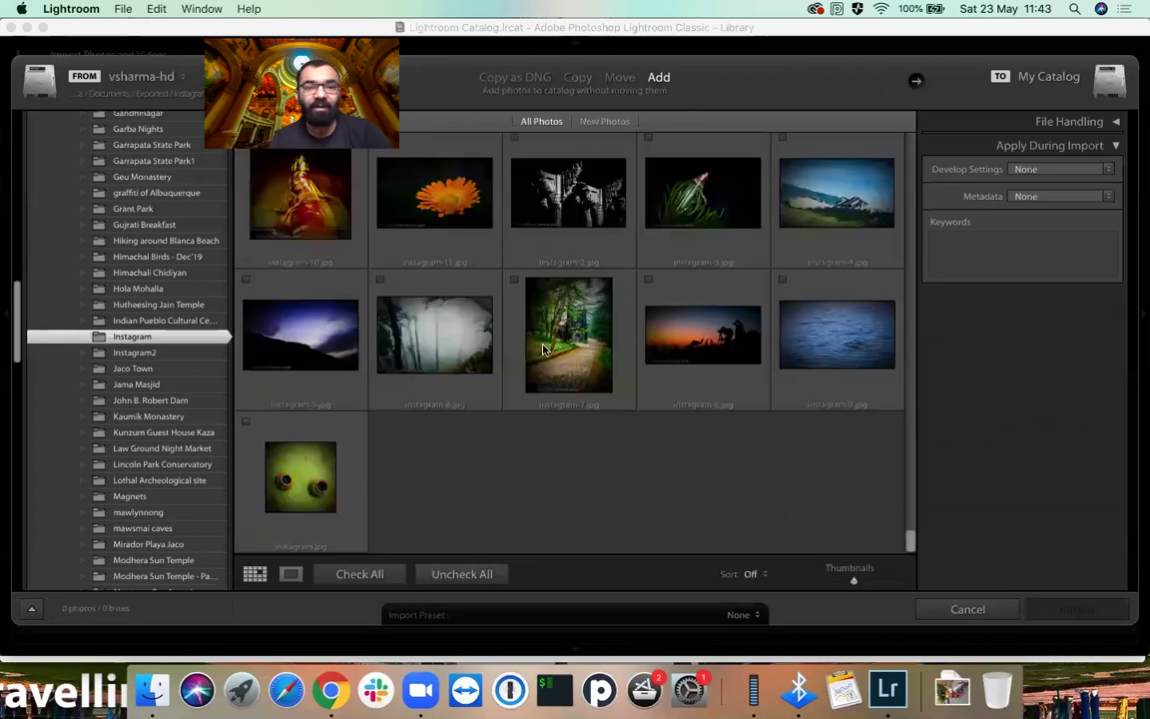
pyautogui.click(559, 284)
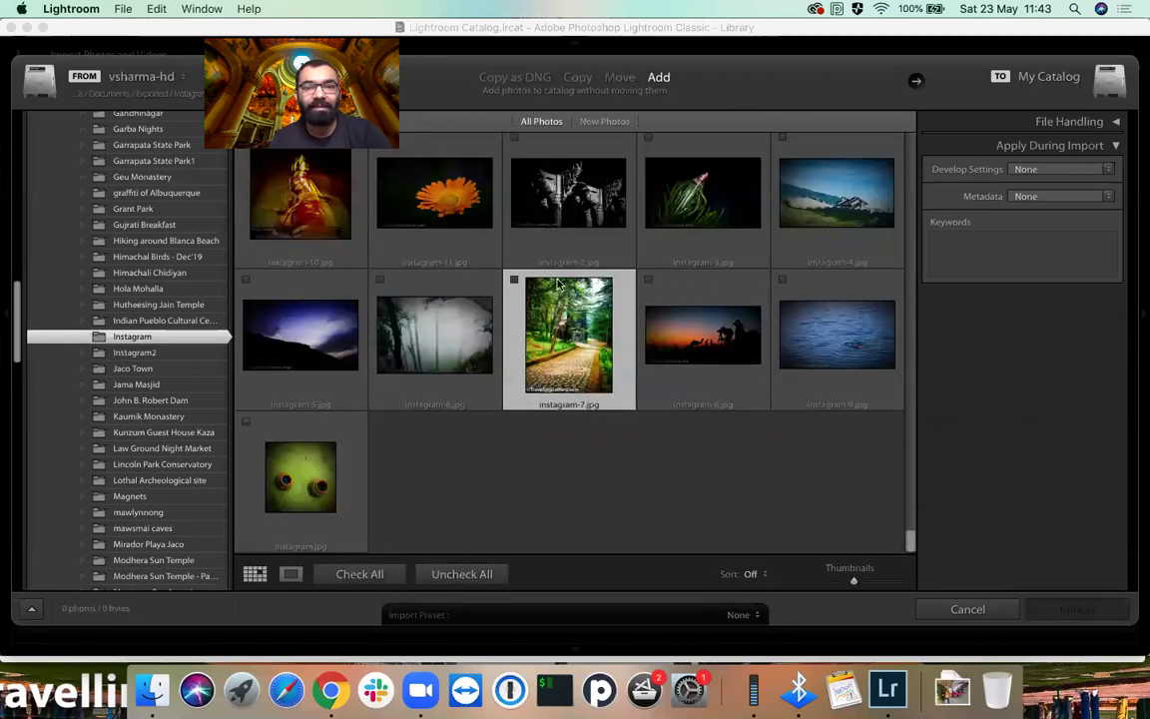
pyautogui.click(649, 279)
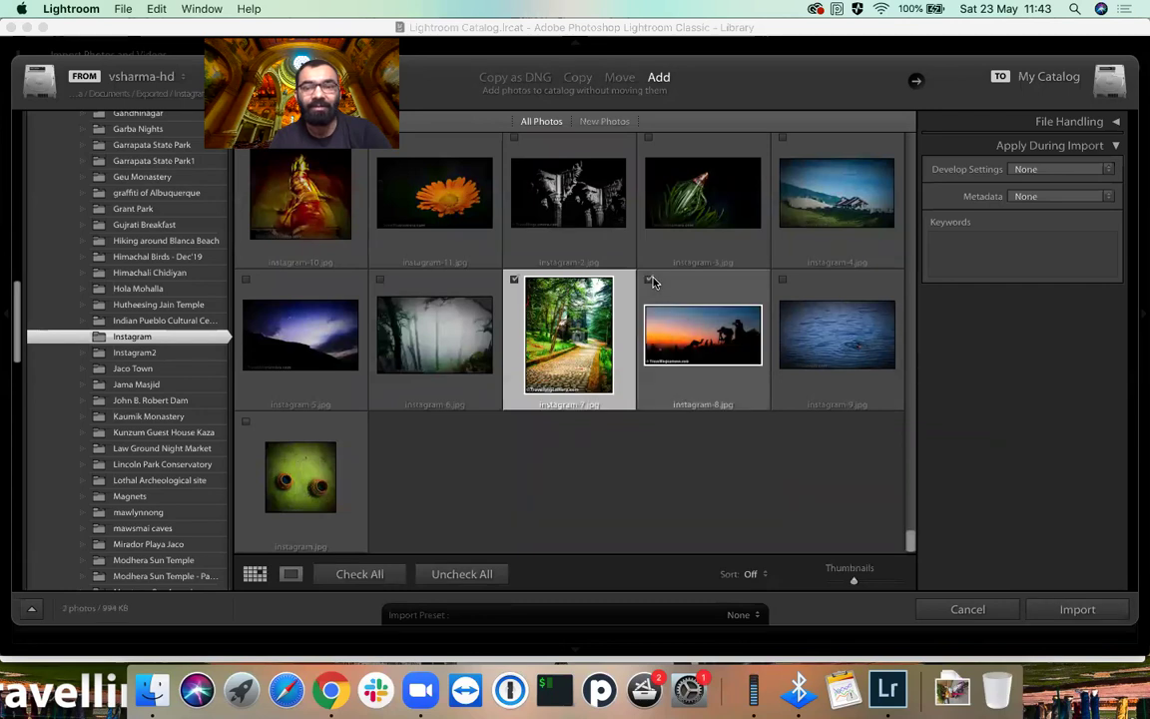
# Include every photo of the Instagram folder and import them into the catalog at their current location
pyautogui.click(358, 574)
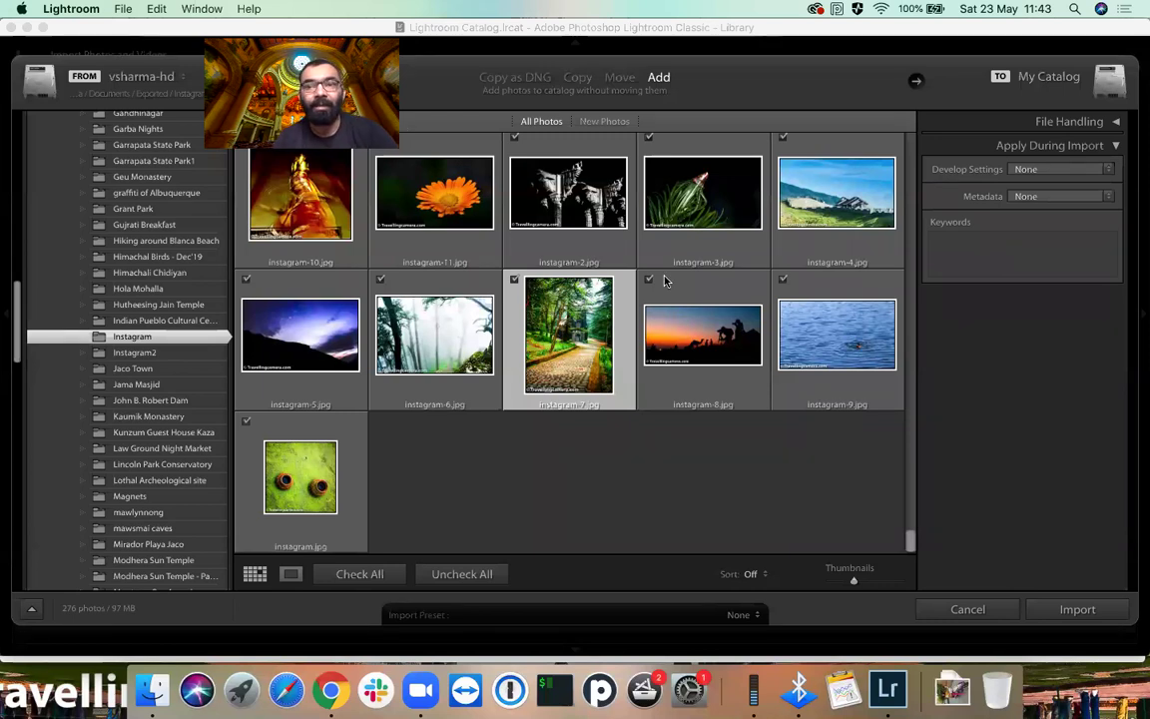
pyautogui.scroll(10, 613, 263)
pyautogui.scroll(10, 614, 262)
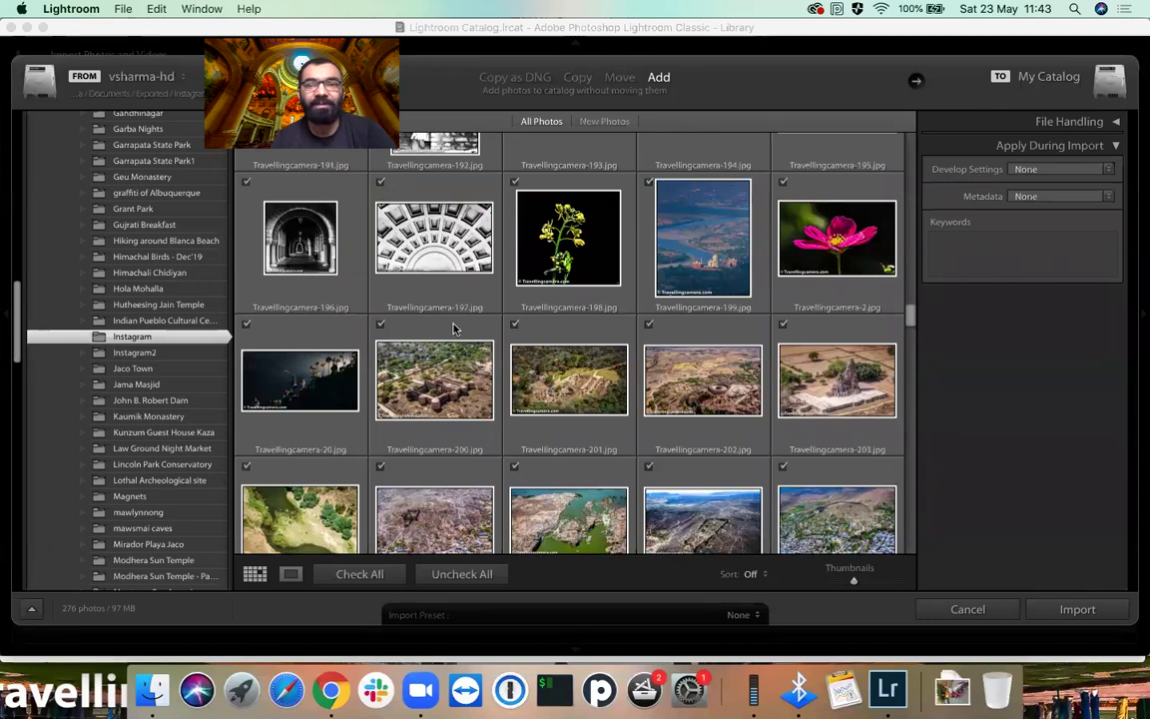
pyautogui.scroll(1, 911, 195)
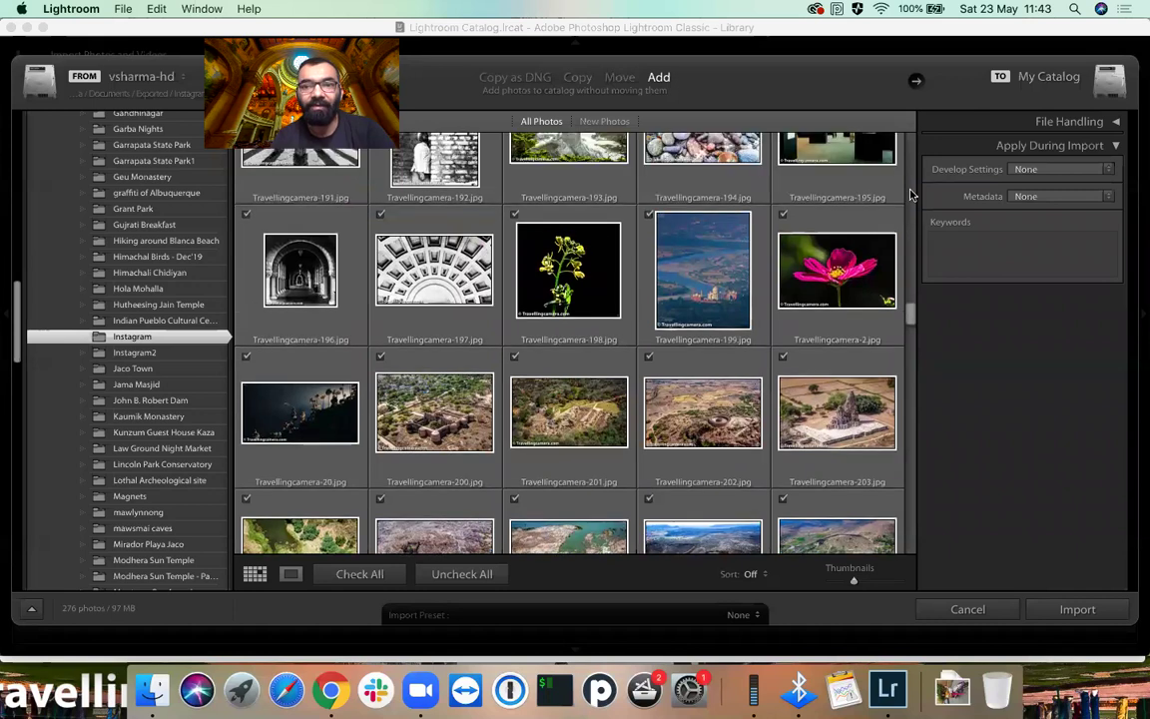
pyautogui.moveTo(911, 195); pyautogui.dragTo(910, 151)
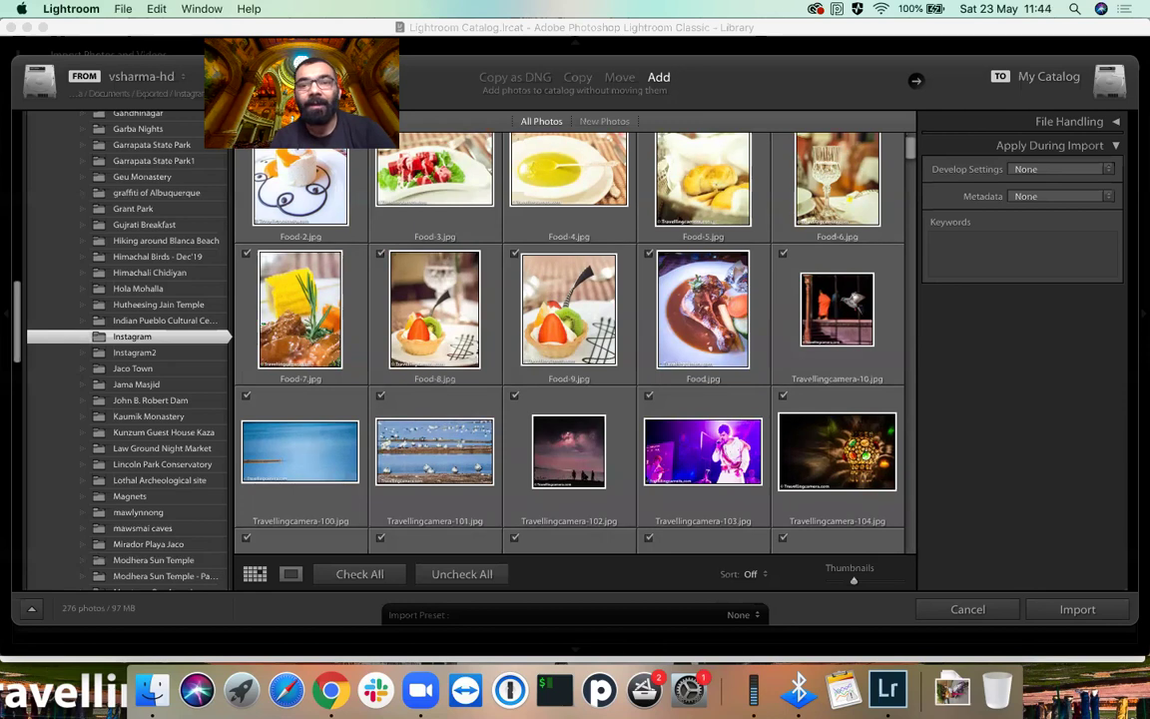
pyautogui.click(1077, 610)
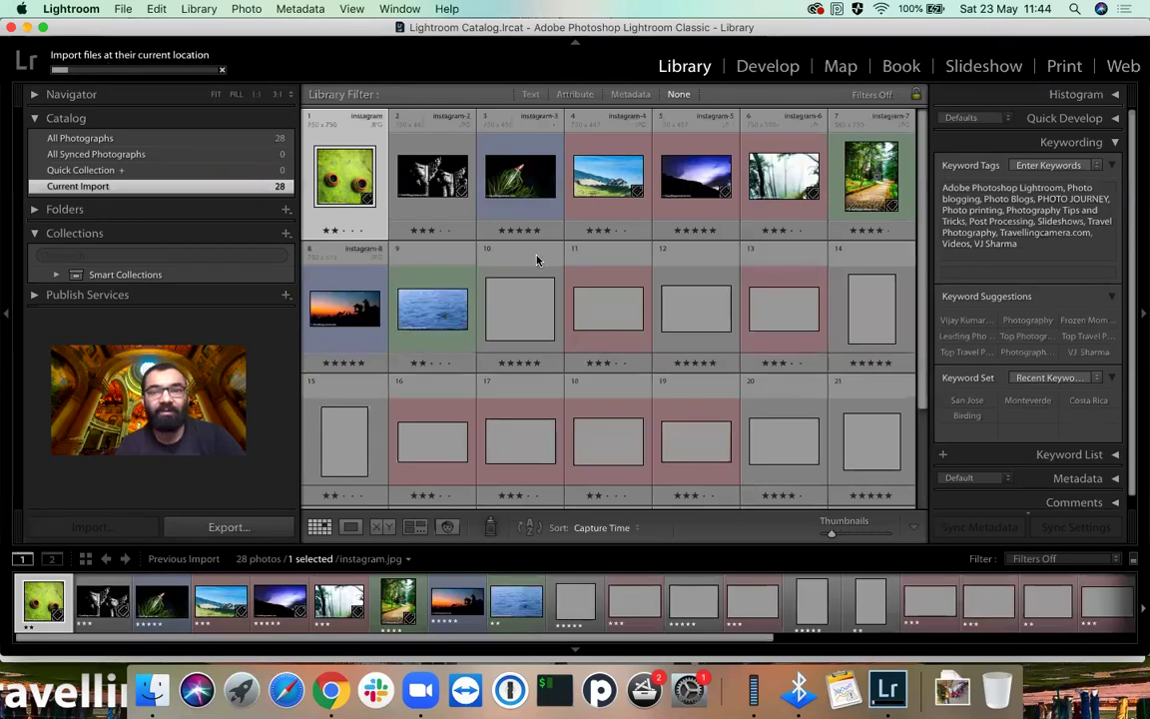
pyautogui.scroll(-2, 536, 260)
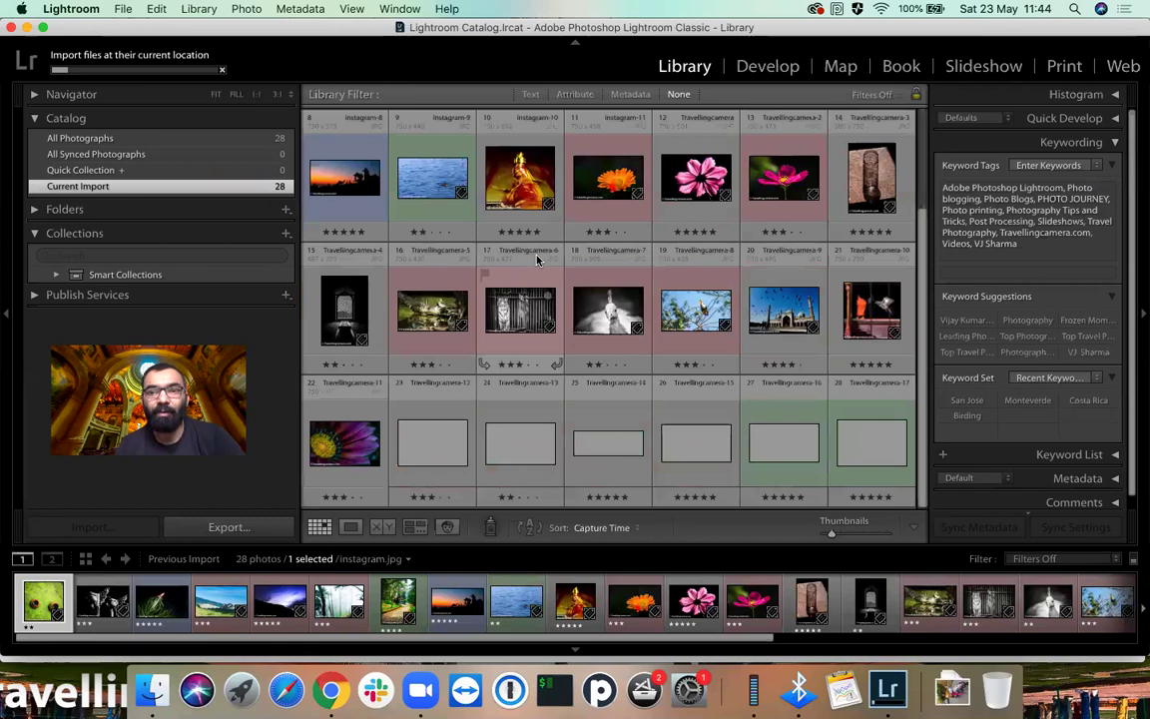
pyautogui.scroll(2, 536, 260)
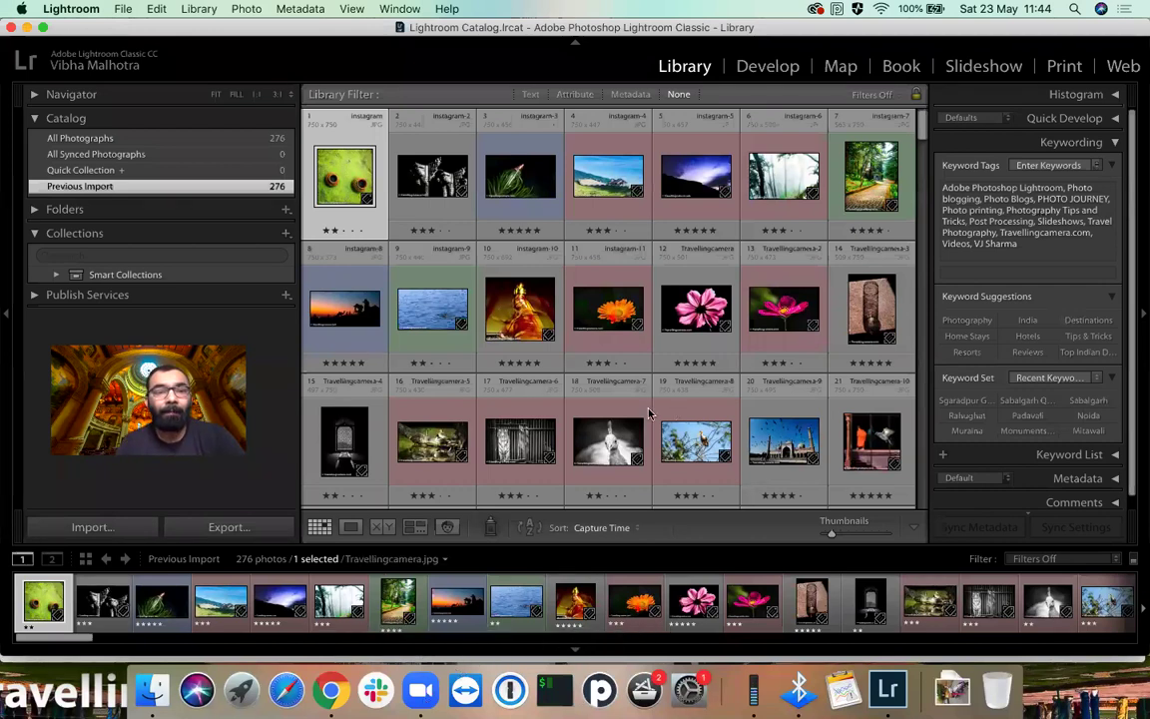
pyautogui.scroll(-2, 455, 318)
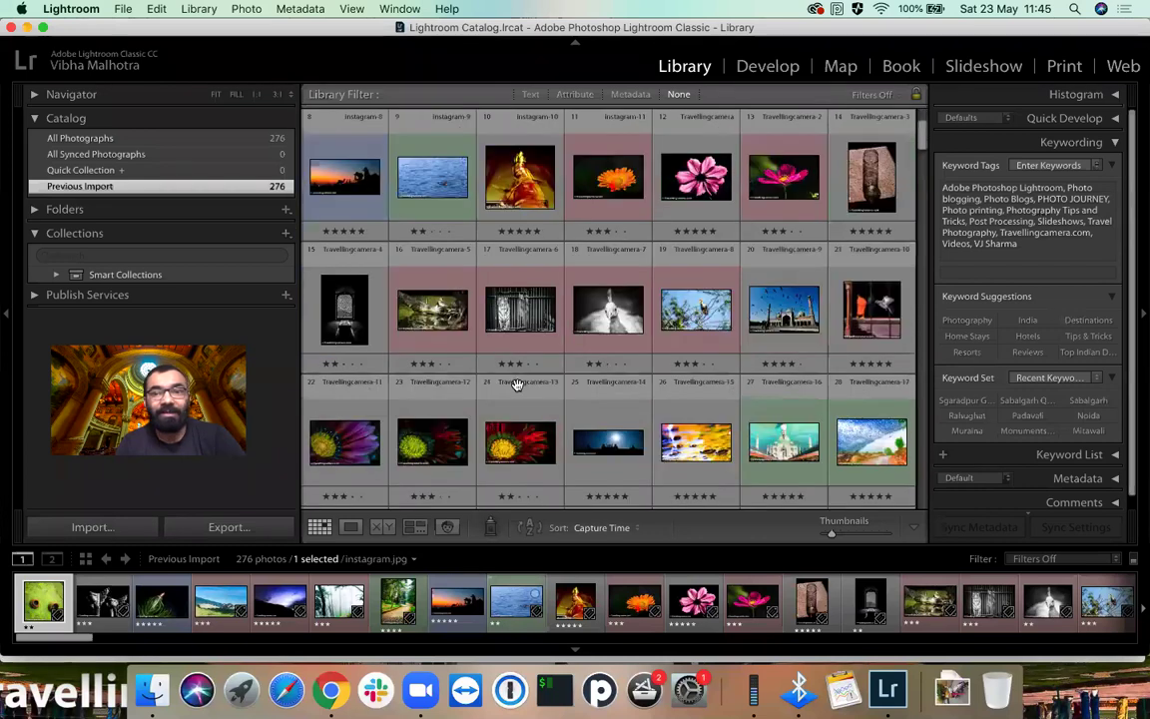
pyautogui.scroll(2, 516, 386)
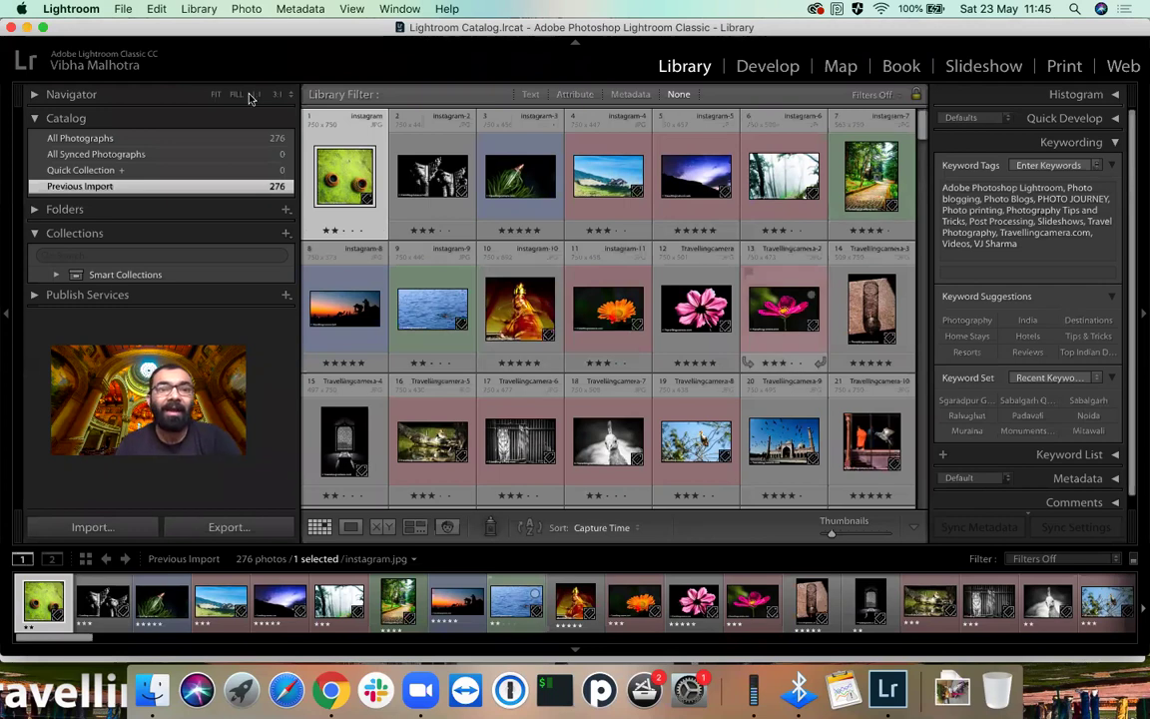
pyautogui.scroll(-15, 789, 249)
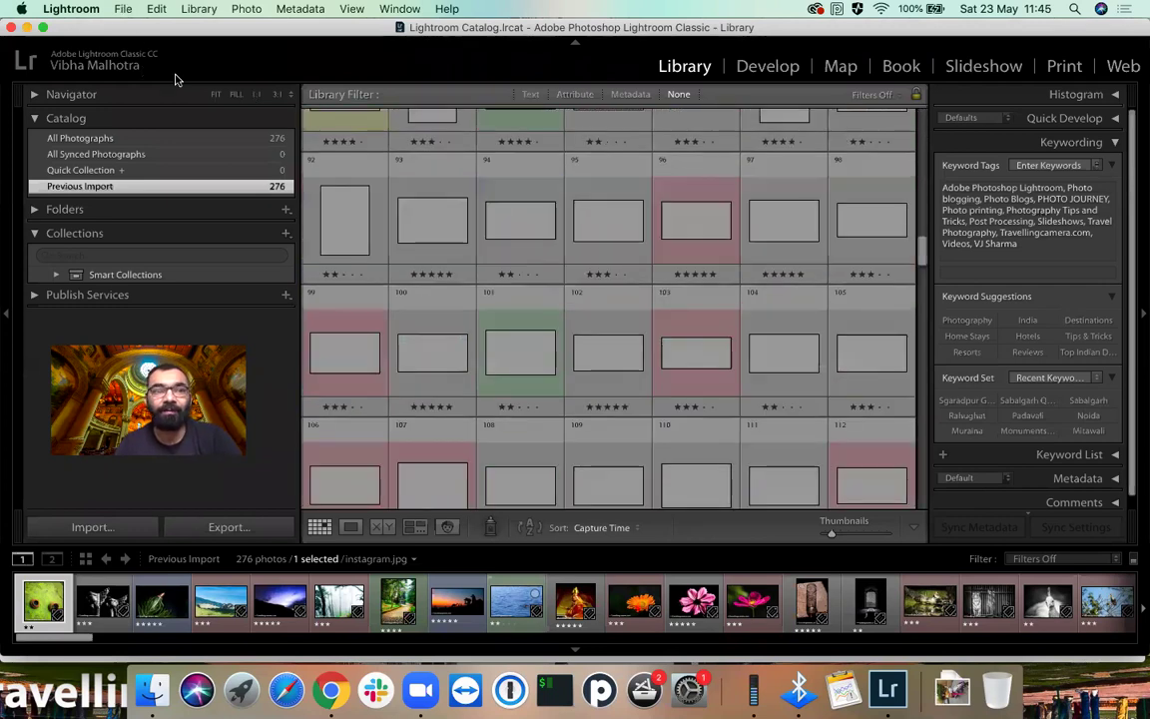
# Open the recent catalog 2013-2-2-2.lrcat and agree to relaunch the program with it
pyautogui.click(123, 10)
pyautogui.moveTo(213, 70)
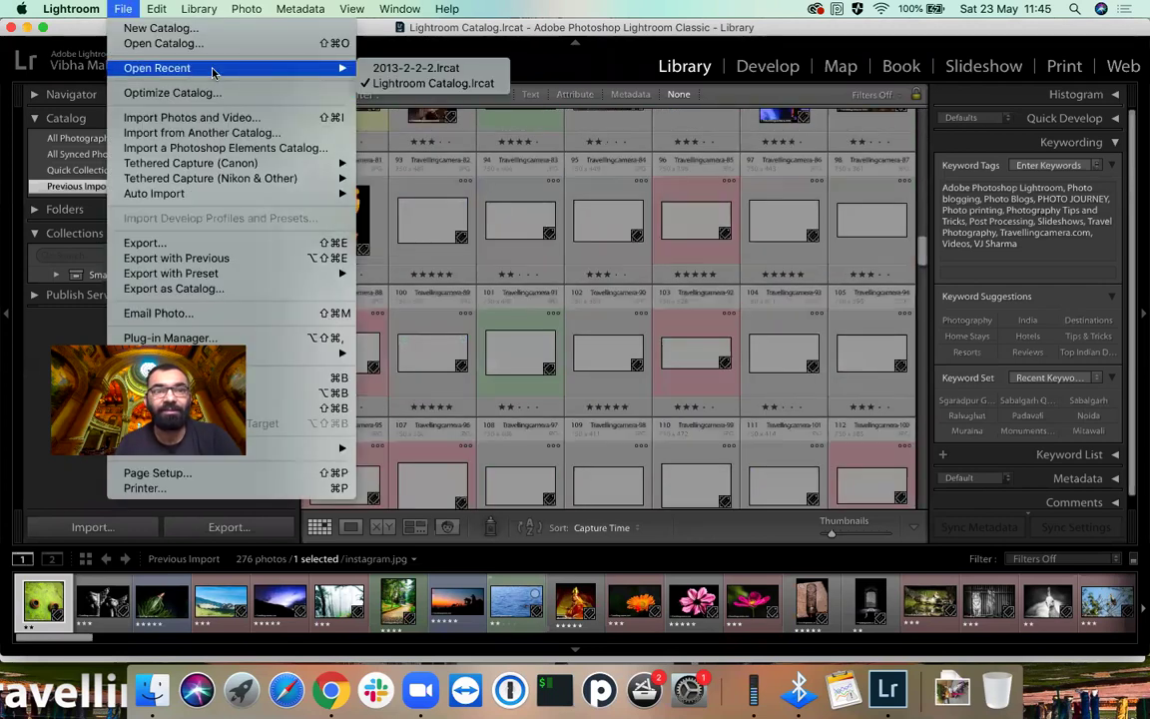
pyautogui.click(388, 69)
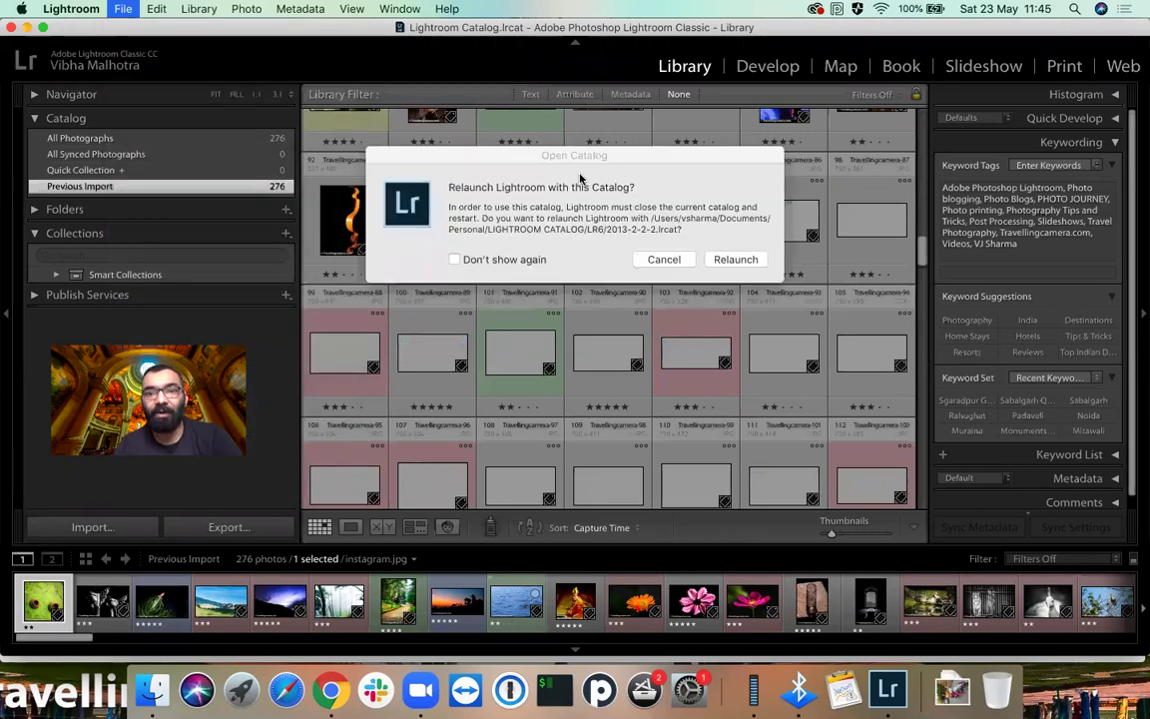
pyautogui.click(735, 260)
pyautogui.click(675, 310)
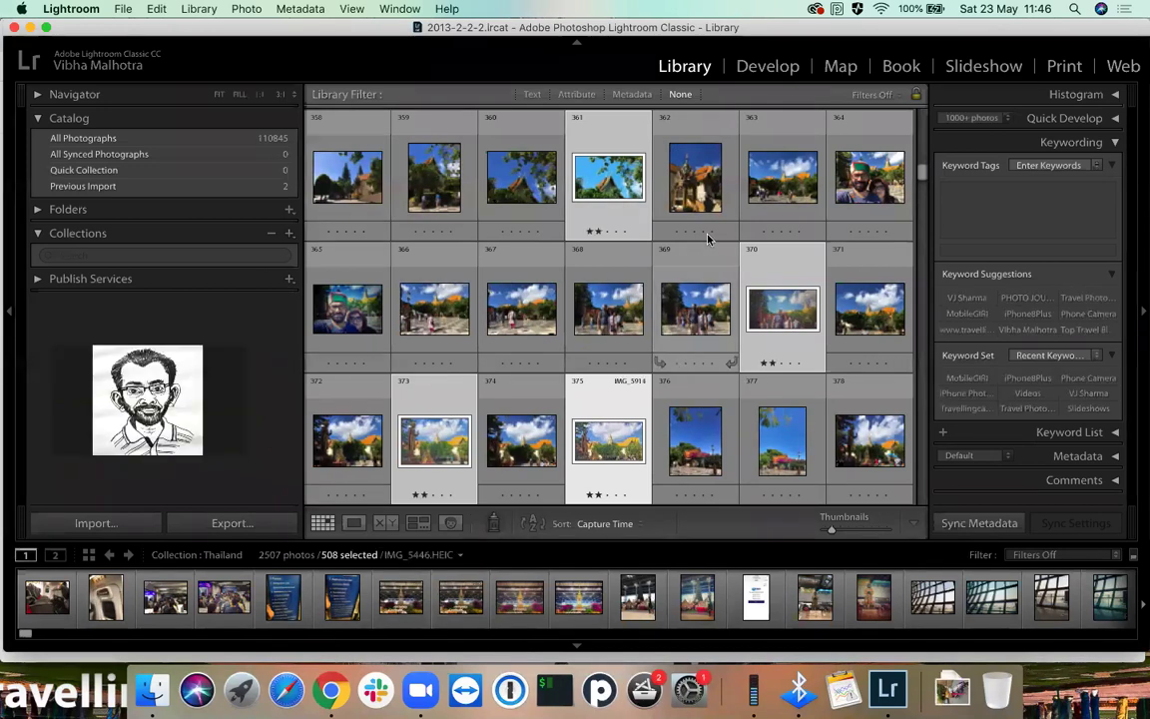
# Collapse the long Collections list below the catalog and folder sections
pyautogui.scroll(-3, 708, 238)
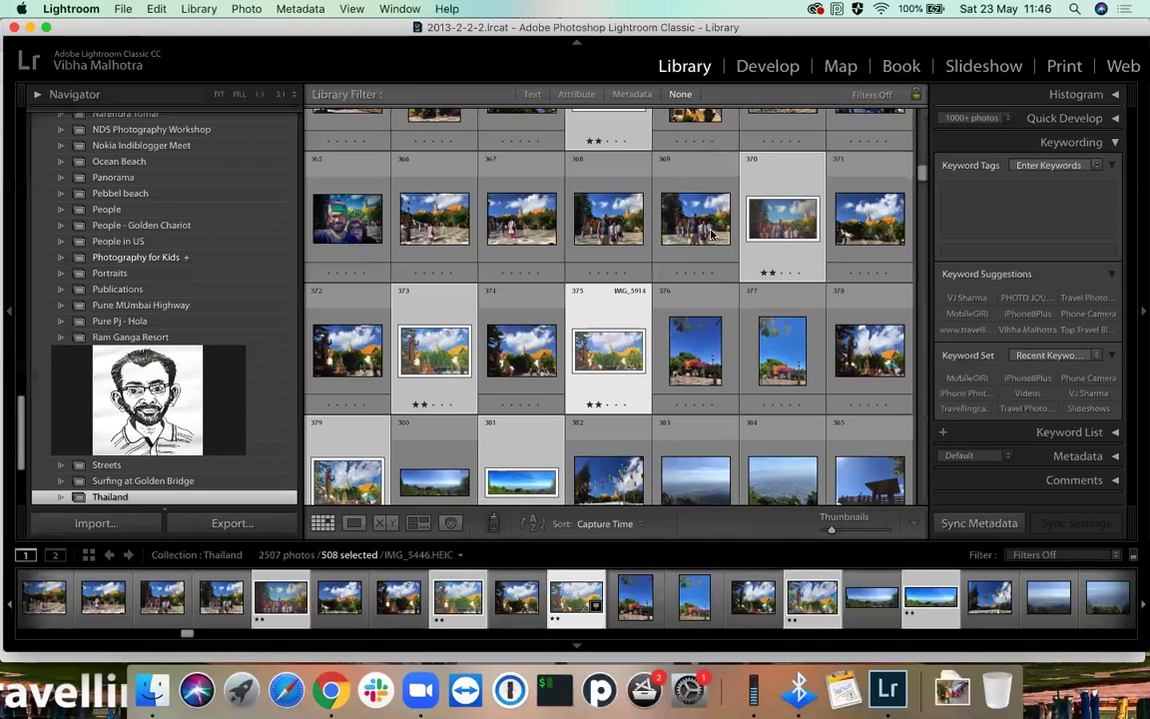
pyautogui.scroll(10, 594, 231)
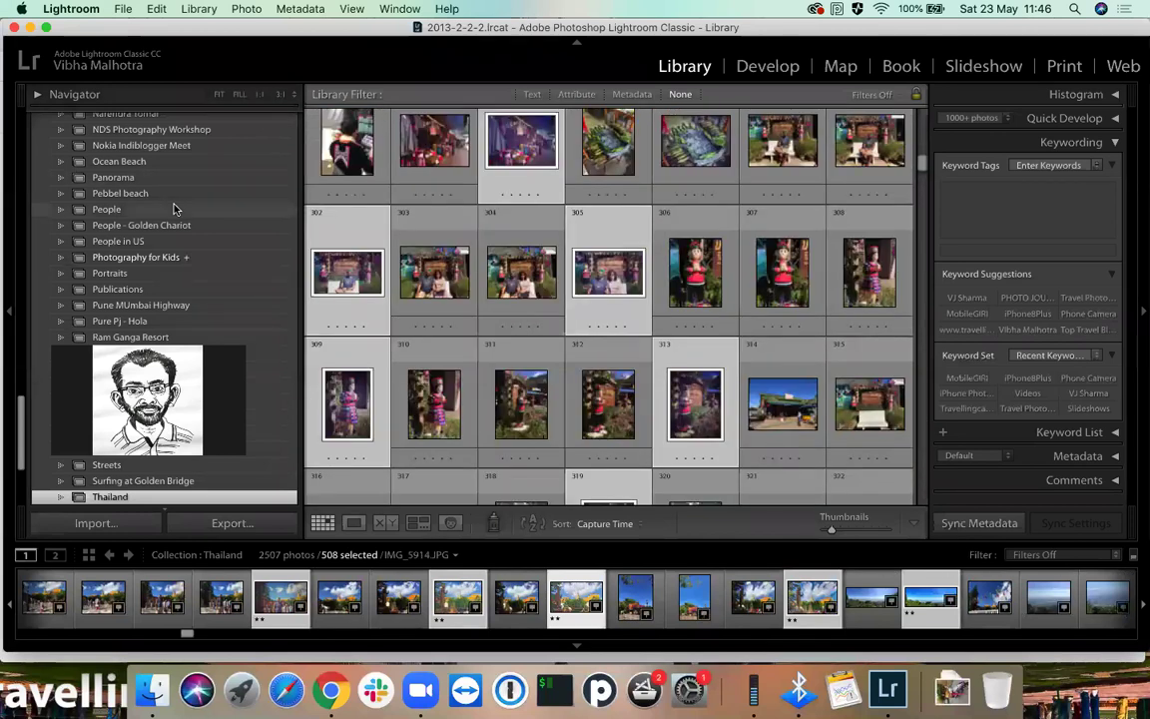
pyautogui.scroll(10, 156, 184)
pyautogui.scroll(2, 40, 237)
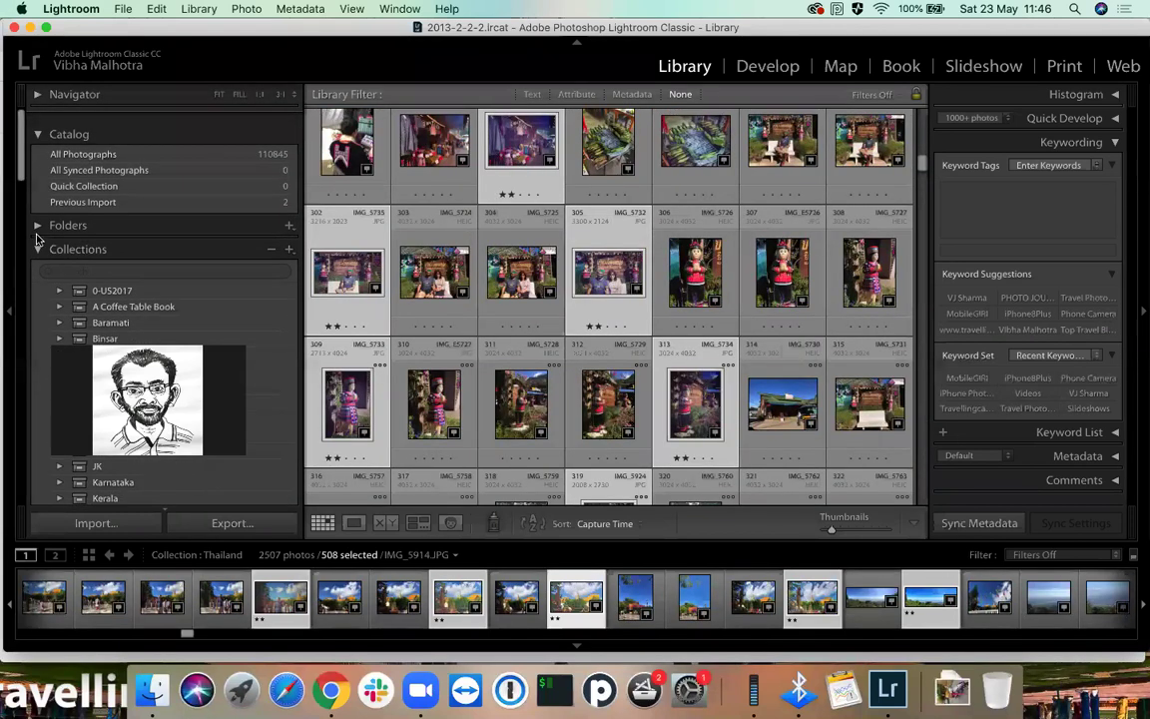
pyautogui.click(37, 235)
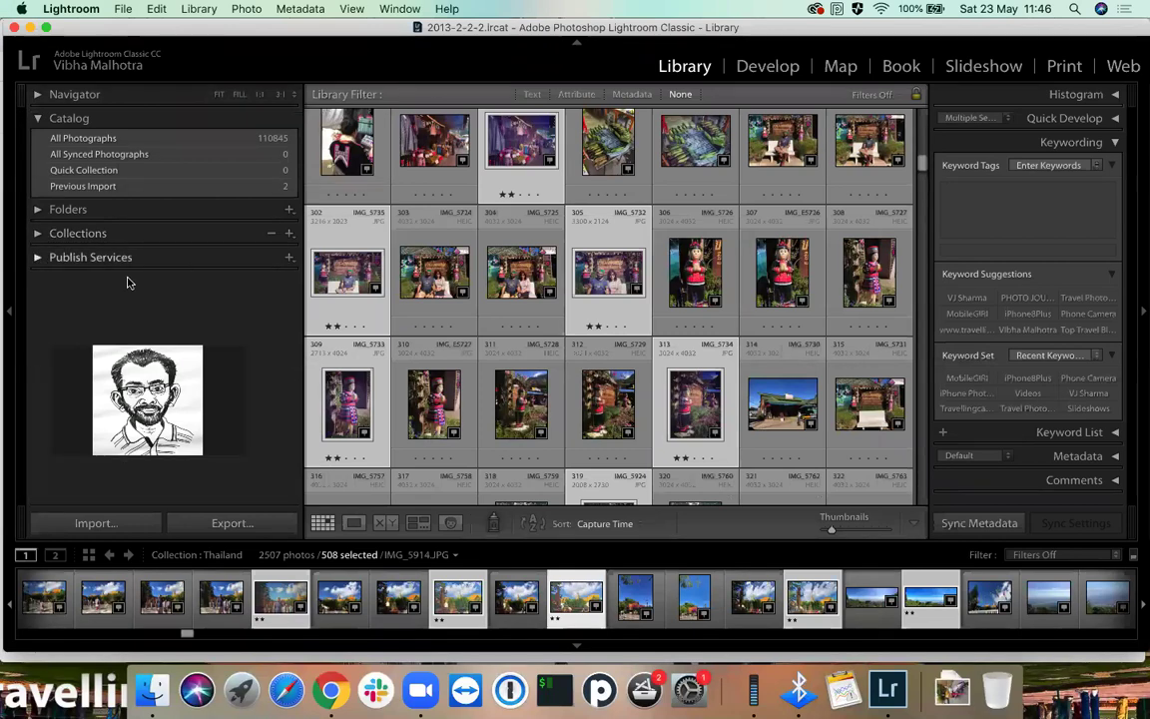
# Expand the Navigator and preview the Thailand temple photos IMG_5535, IMG_5680, IMG_5530 and IMG_5681 one after another
pyautogui.scroll(10, 504, 190)
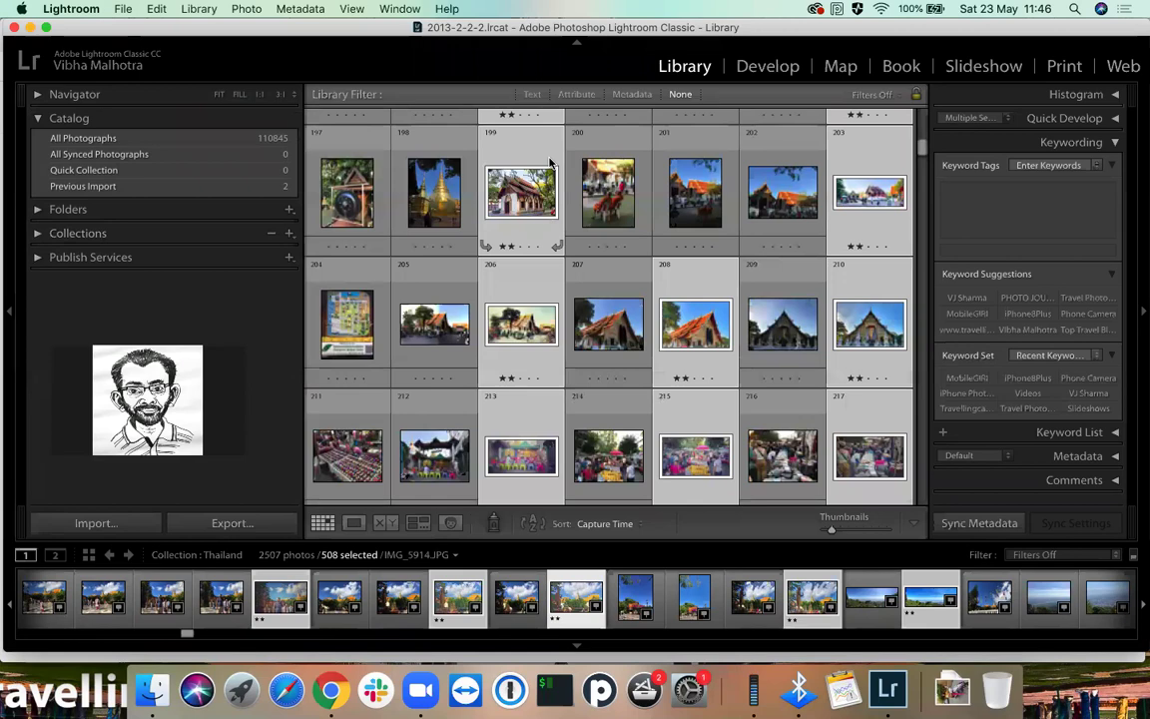
pyautogui.scroll(10, 507, 205)
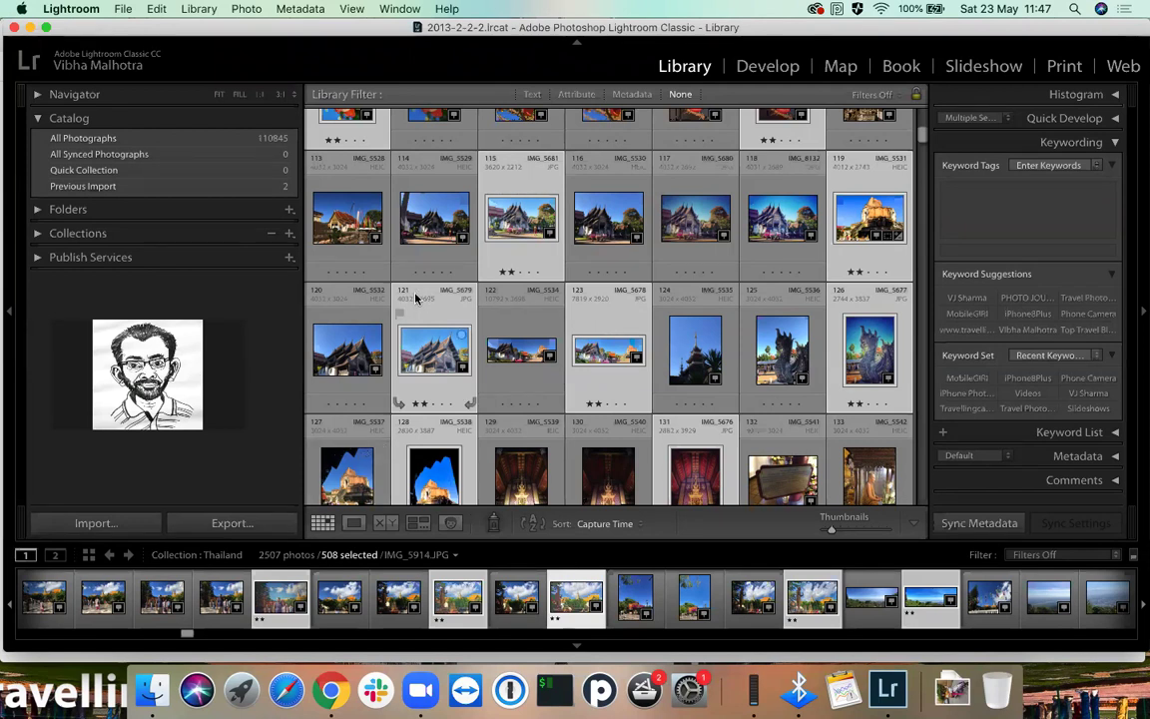
pyautogui.click(75, 94)
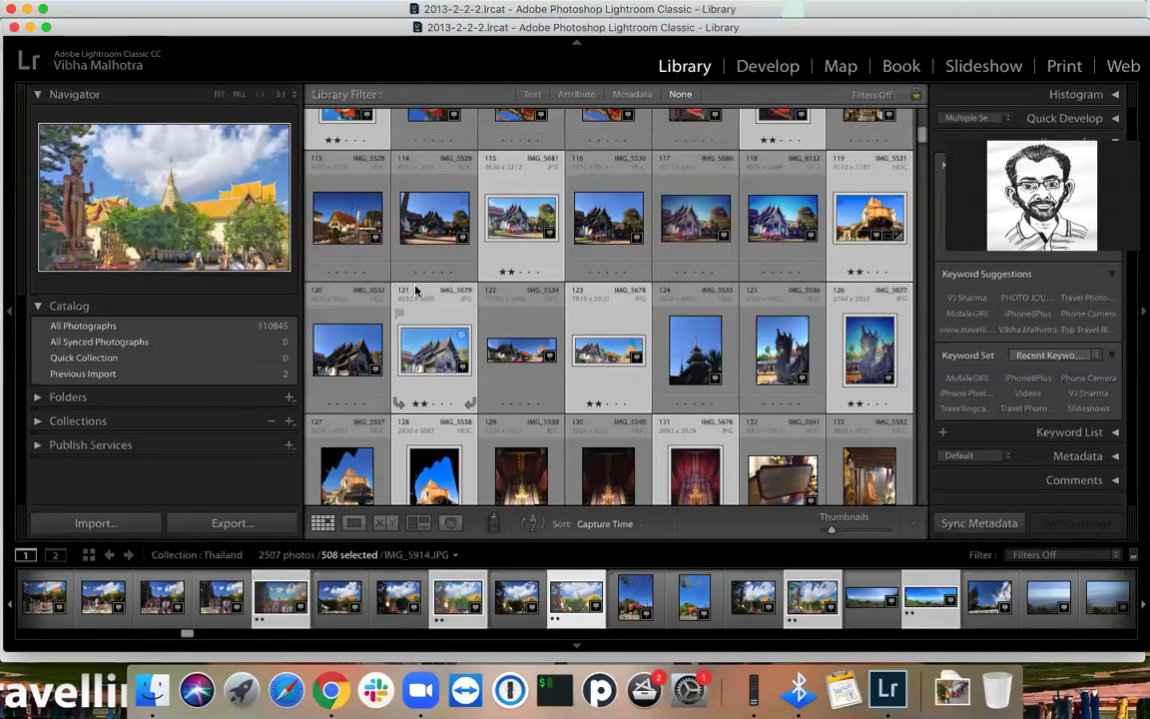
pyautogui.click(713, 359)
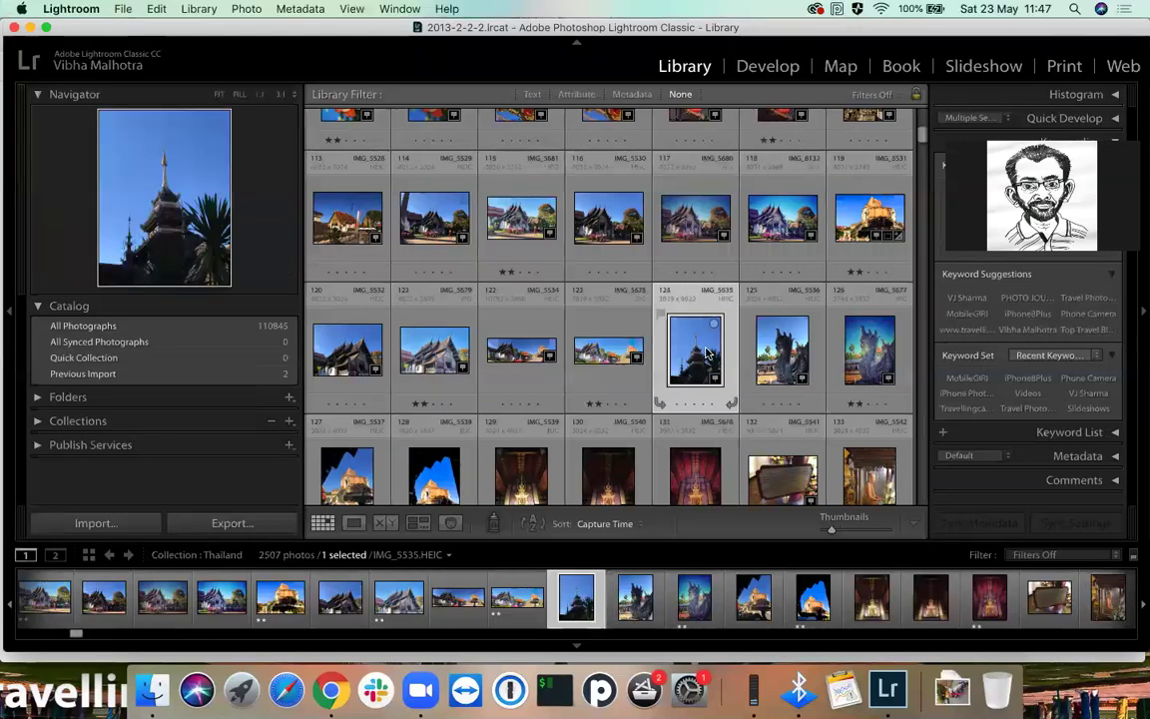
pyautogui.click(696, 219)
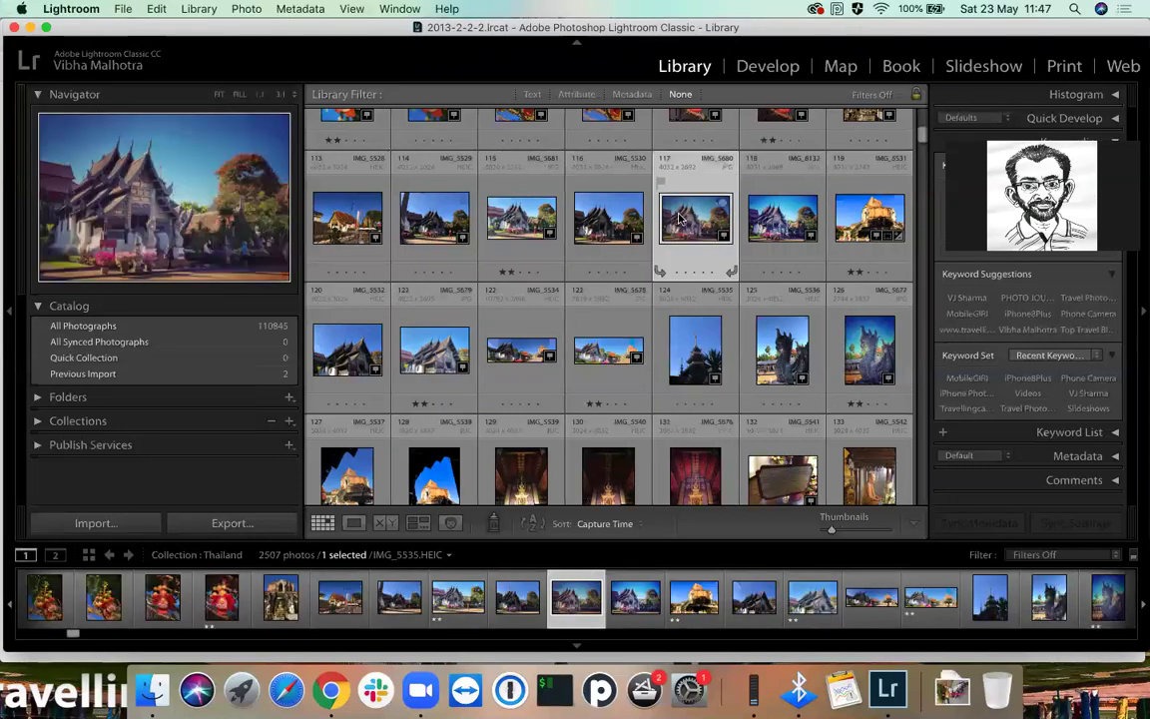
pyautogui.click(608, 219)
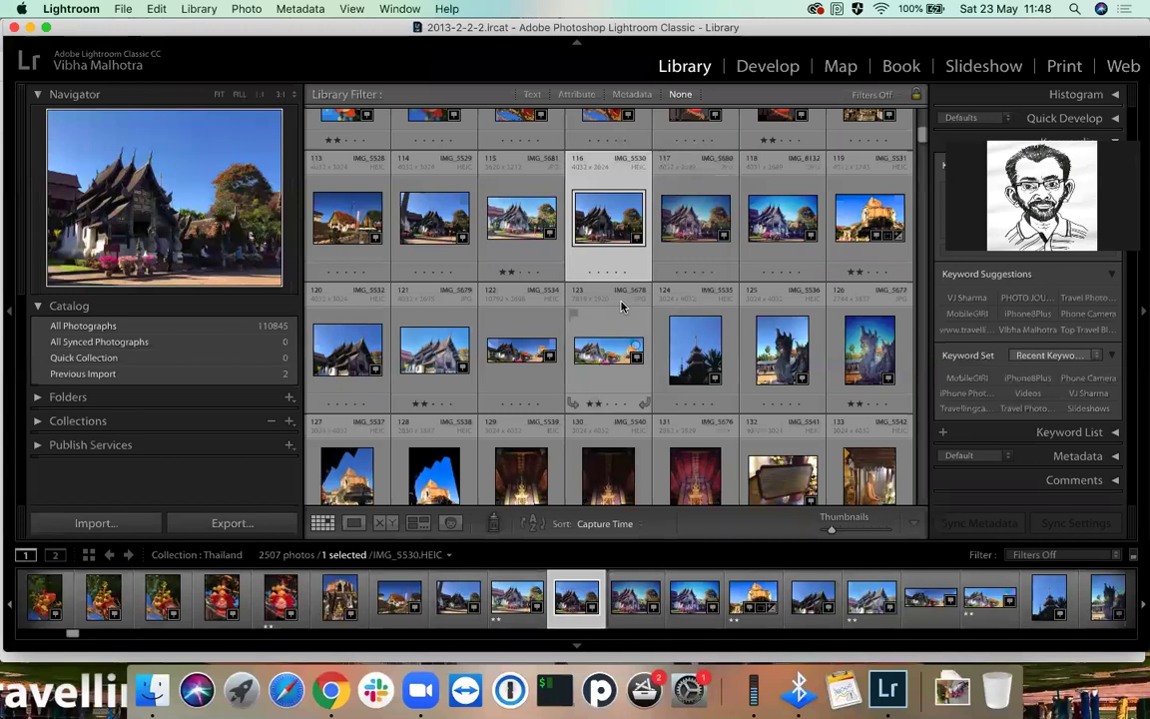
pyautogui.click(500, 223)
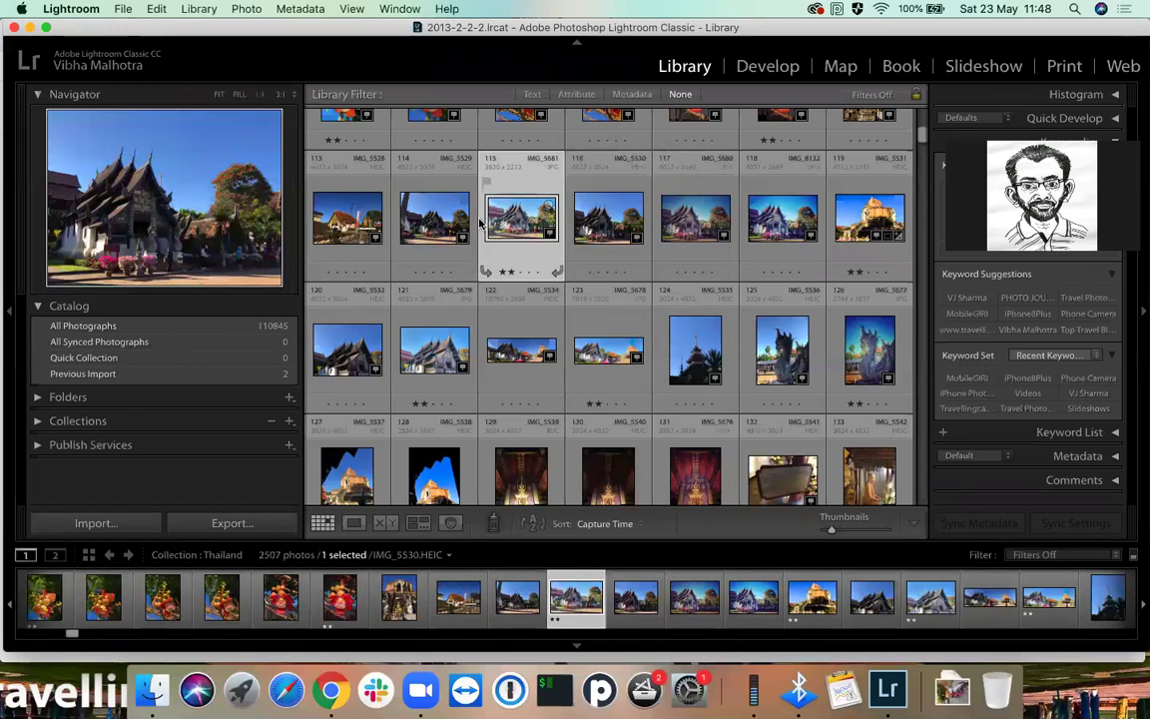
# Preview the temple photo IMG_5529 at the Fit, Fill and 1:1 zoom levels, ending on Fill
pyautogui.click(434, 219)
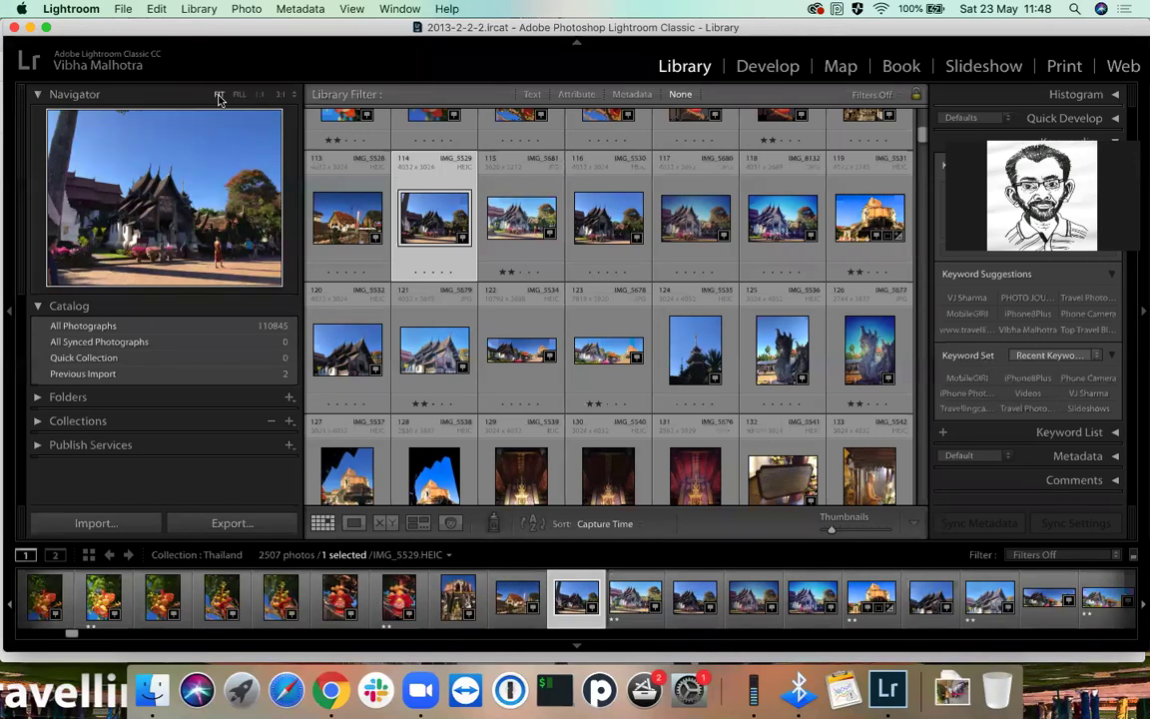
pyautogui.click(219, 95)
pyautogui.click(240, 95)
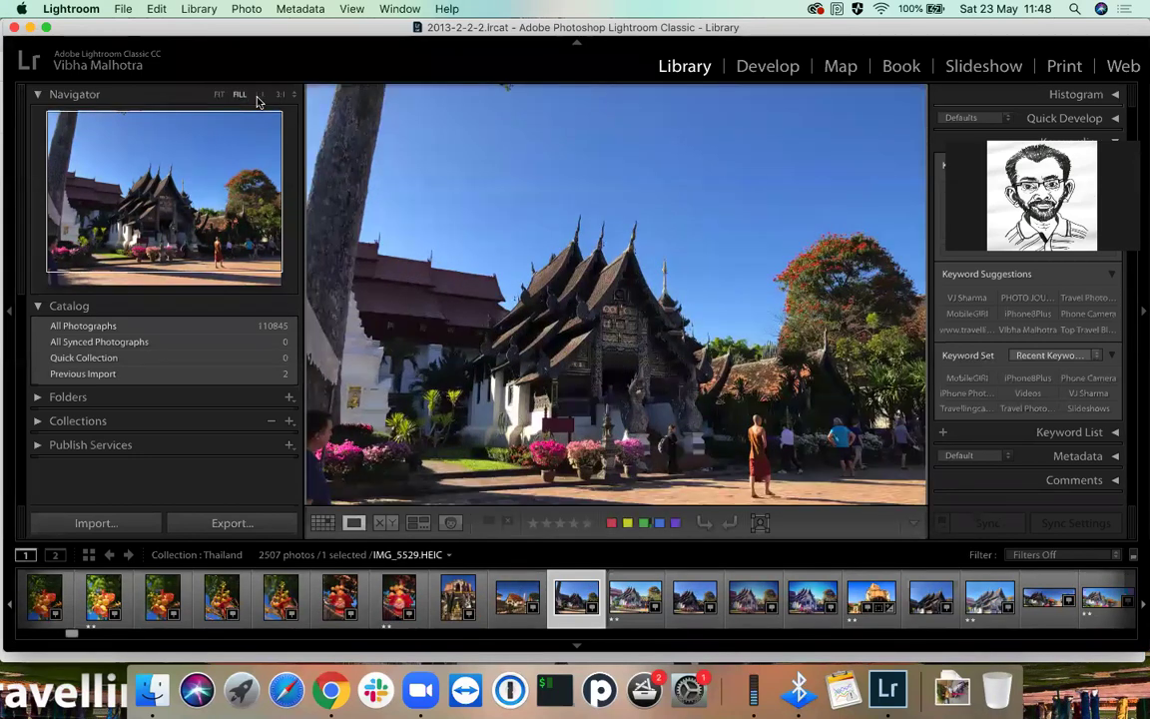
pyautogui.click(258, 96)
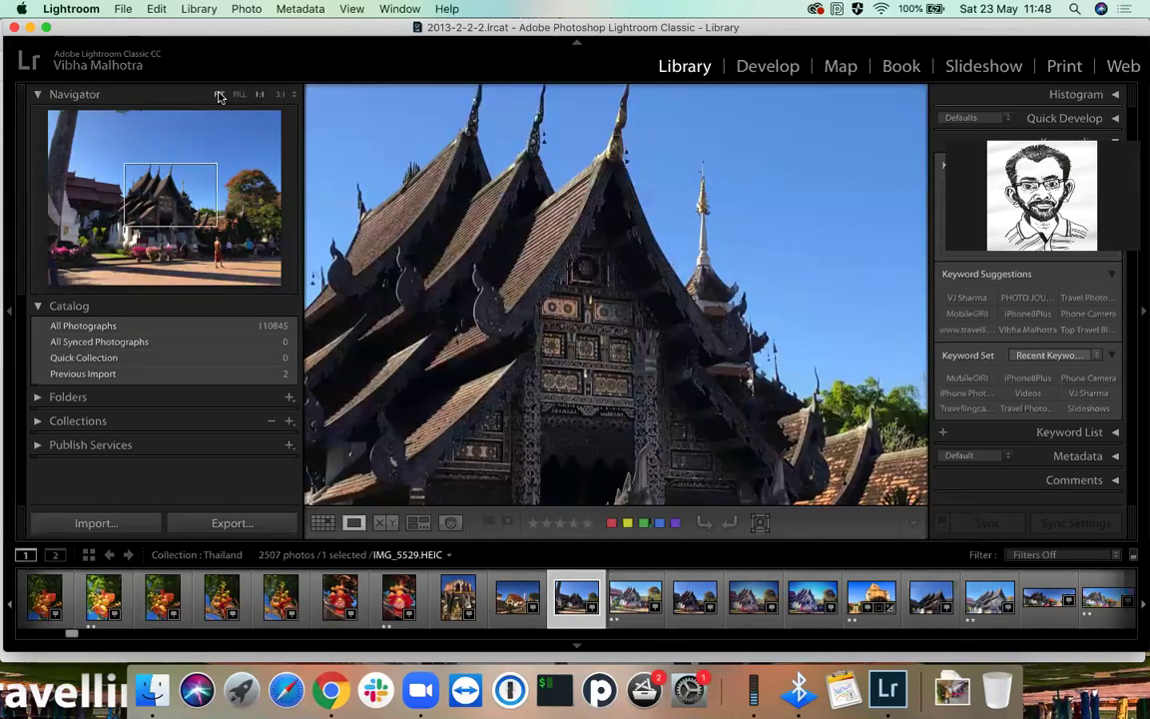
pyautogui.click(219, 96)
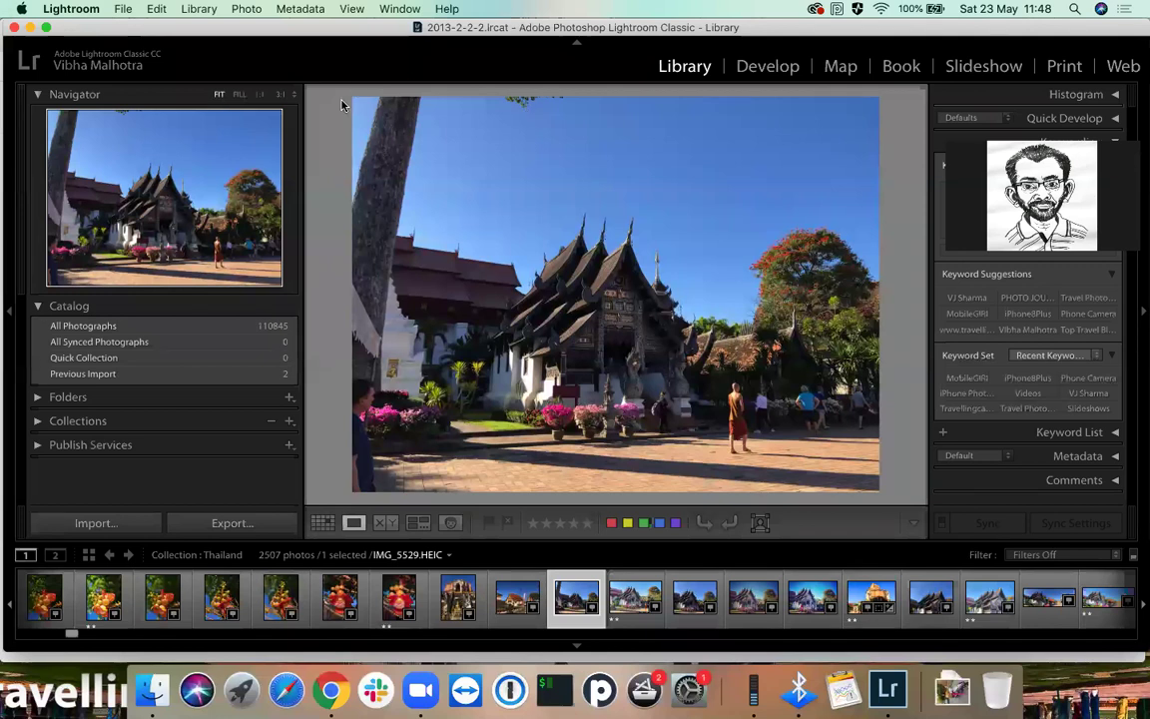
pyautogui.click(239, 95)
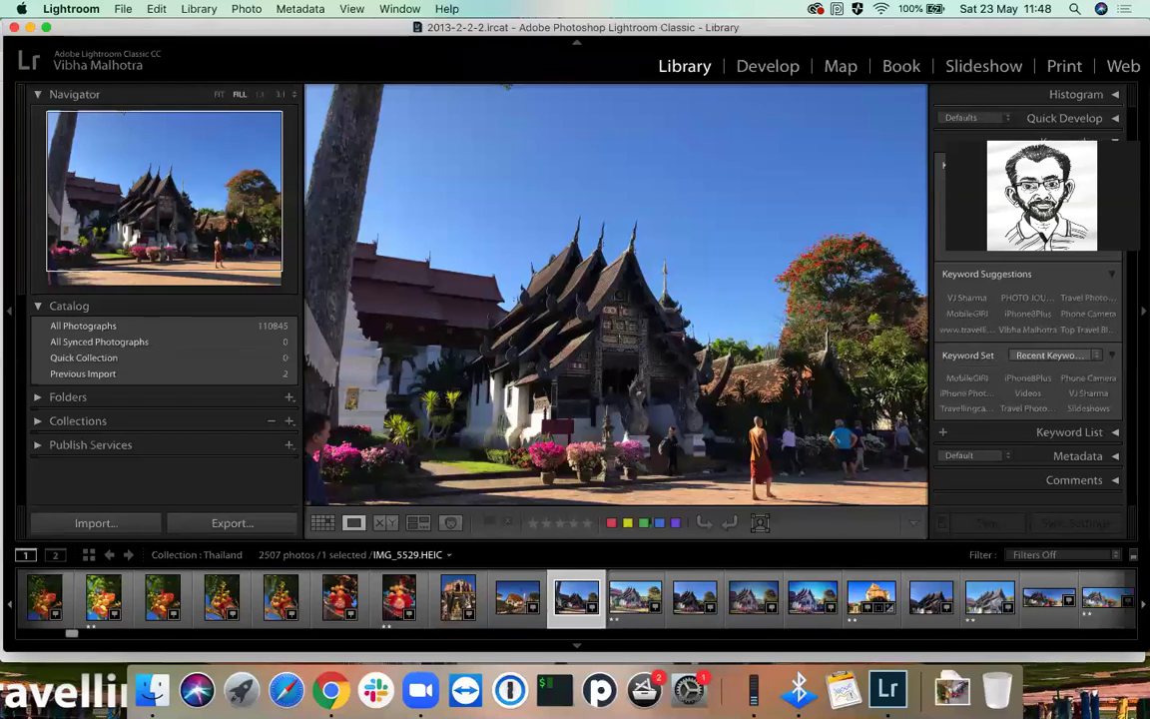
# Examine the flower pots and the monk in IMG_5529 at 1:1, ending with the whole photo fitted in view
pyautogui.click(507, 300)
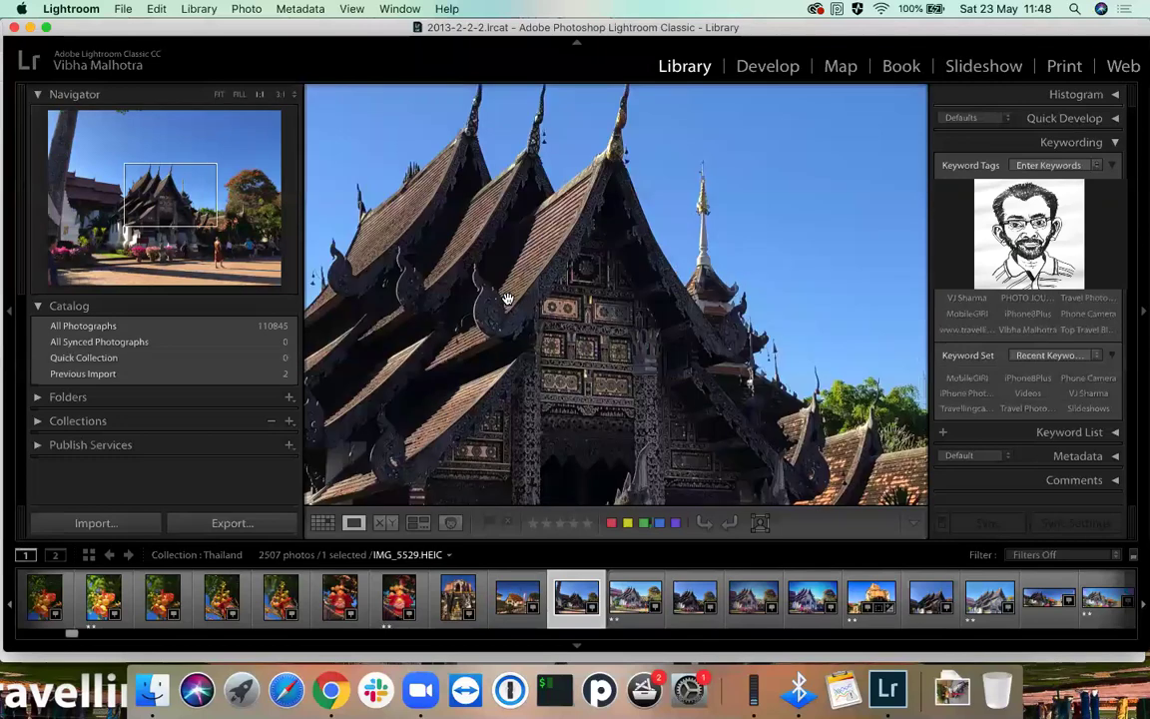
pyautogui.moveTo(448, 352); pyautogui.dragTo(557, 100)
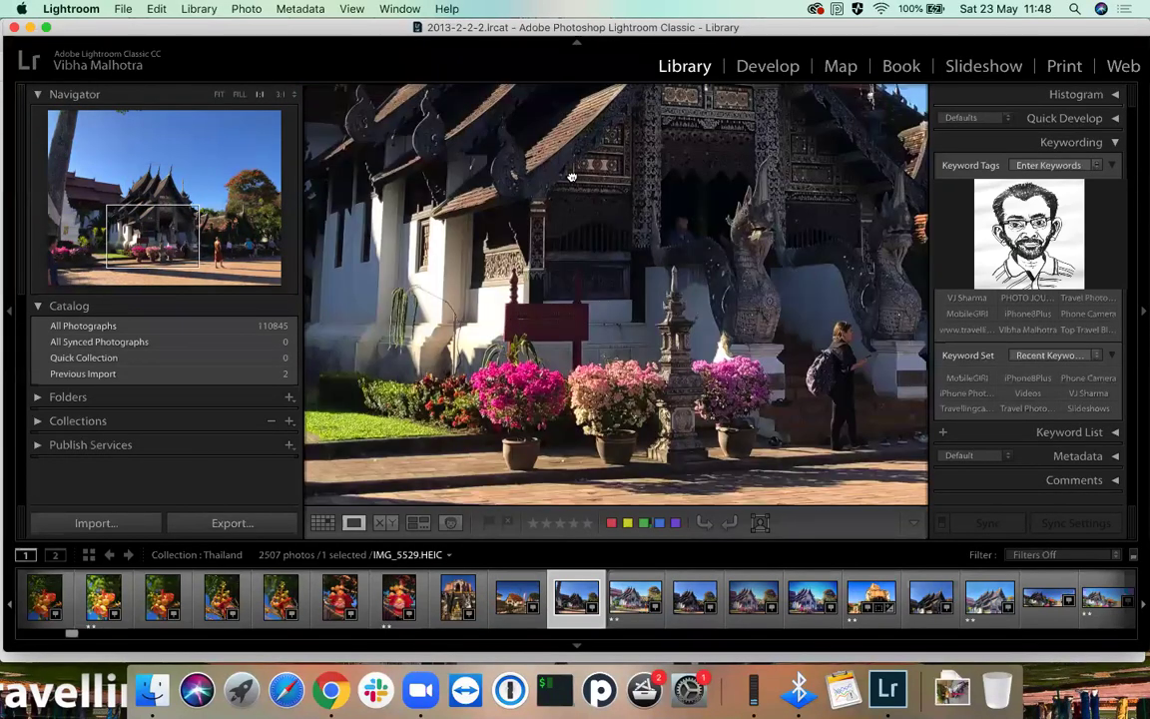
pyautogui.moveTo(655, 299); pyautogui.dragTo(233, 294)
pyautogui.moveTo(614, 160); pyautogui.dragTo(620, 106)
pyautogui.moveTo(719, 256); pyautogui.dragTo(598, 196)
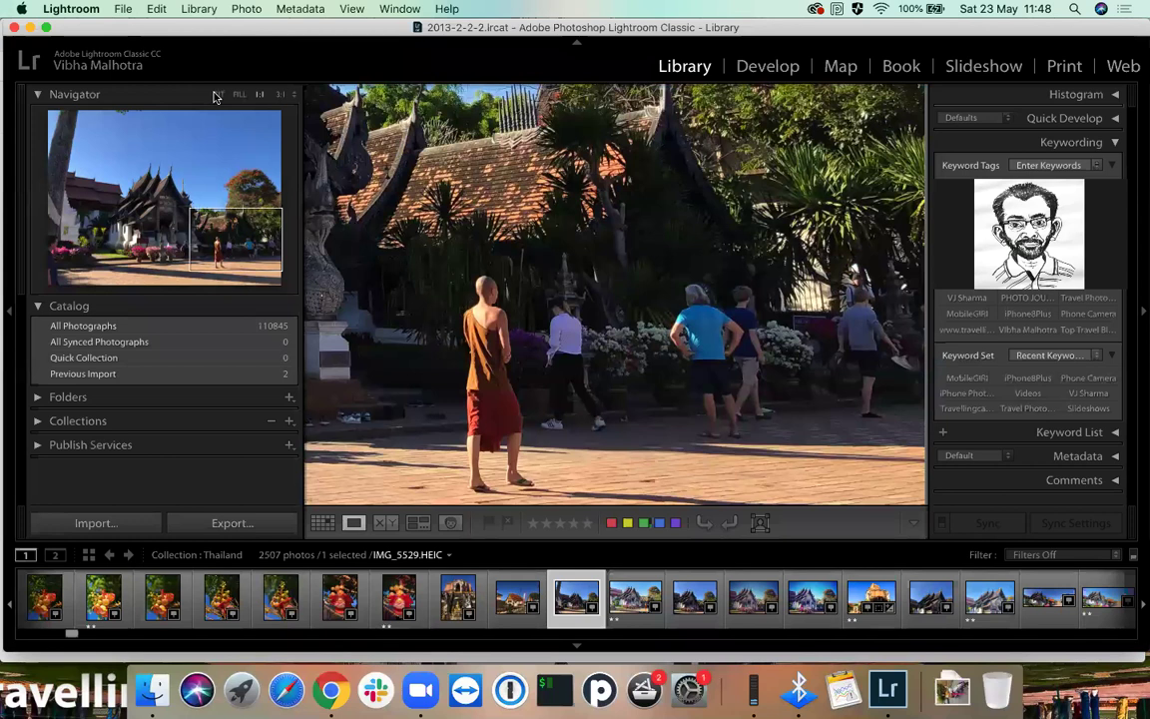
pyautogui.click(217, 95)
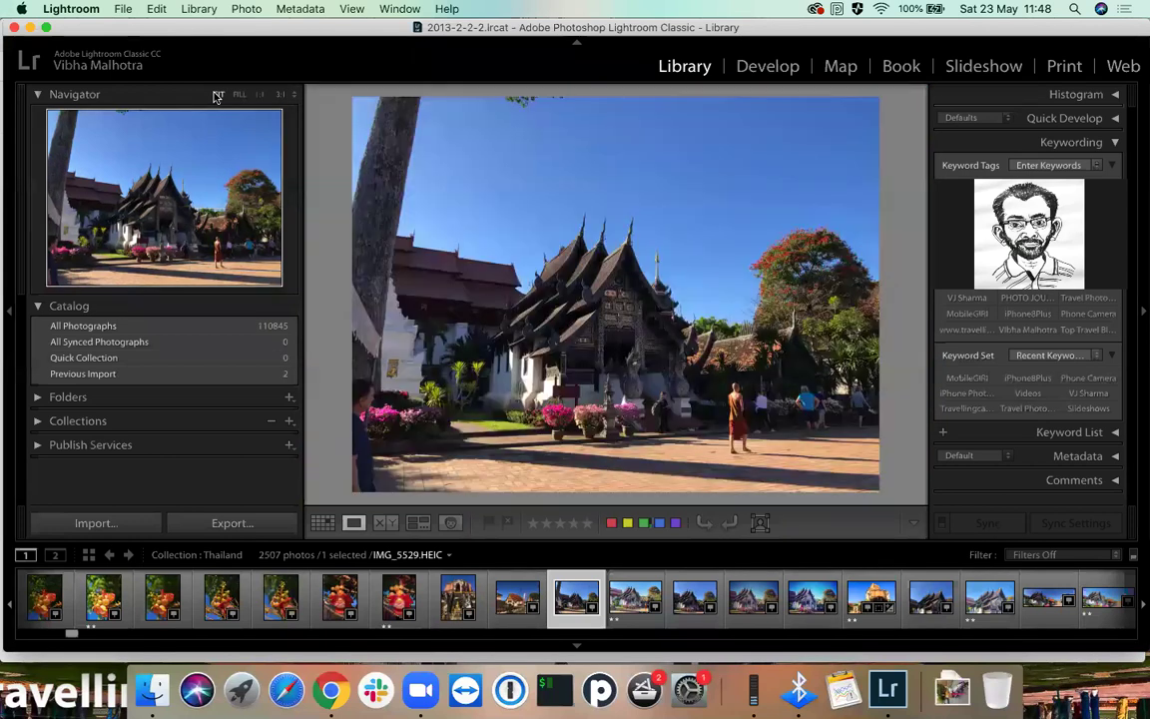
# Collapse the Navigator and return to the thumbnail grid of the Thailand collection
pyautogui.click(37, 94)
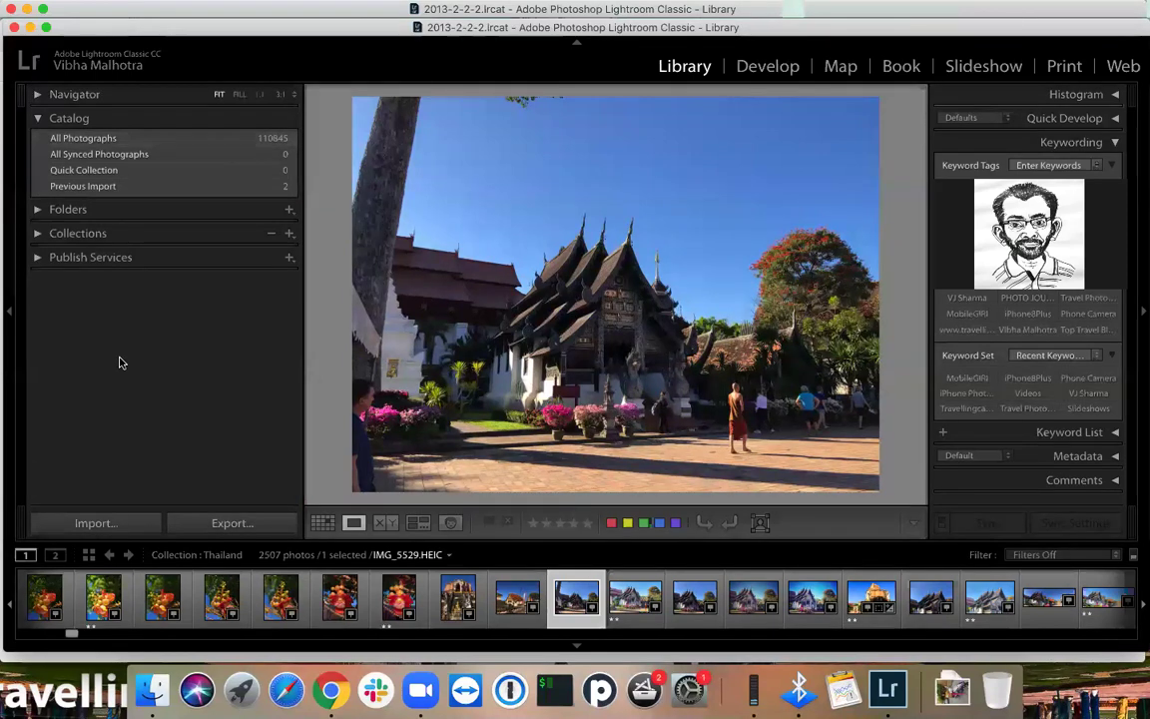
pyautogui.press('g')
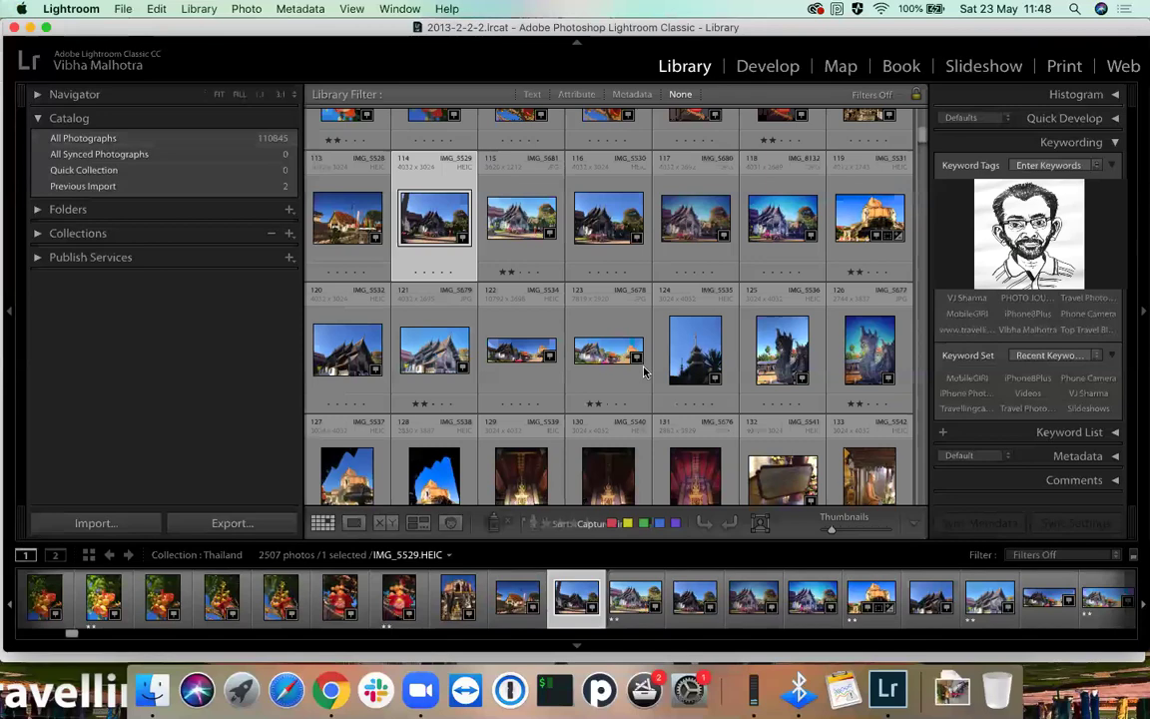
# Browse the thumbnails throughout the Thailand collection
pyautogui.scroll(-5, 644, 372)
pyautogui.scroll(-20, 644, 371)
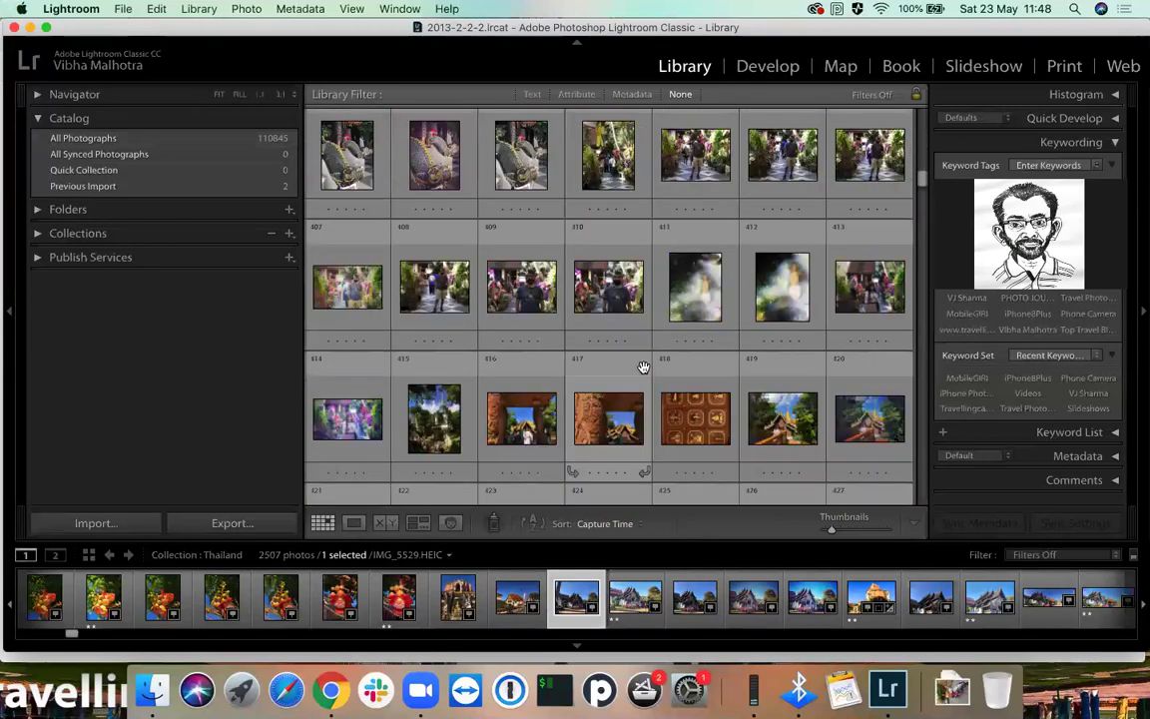
pyautogui.press('j')
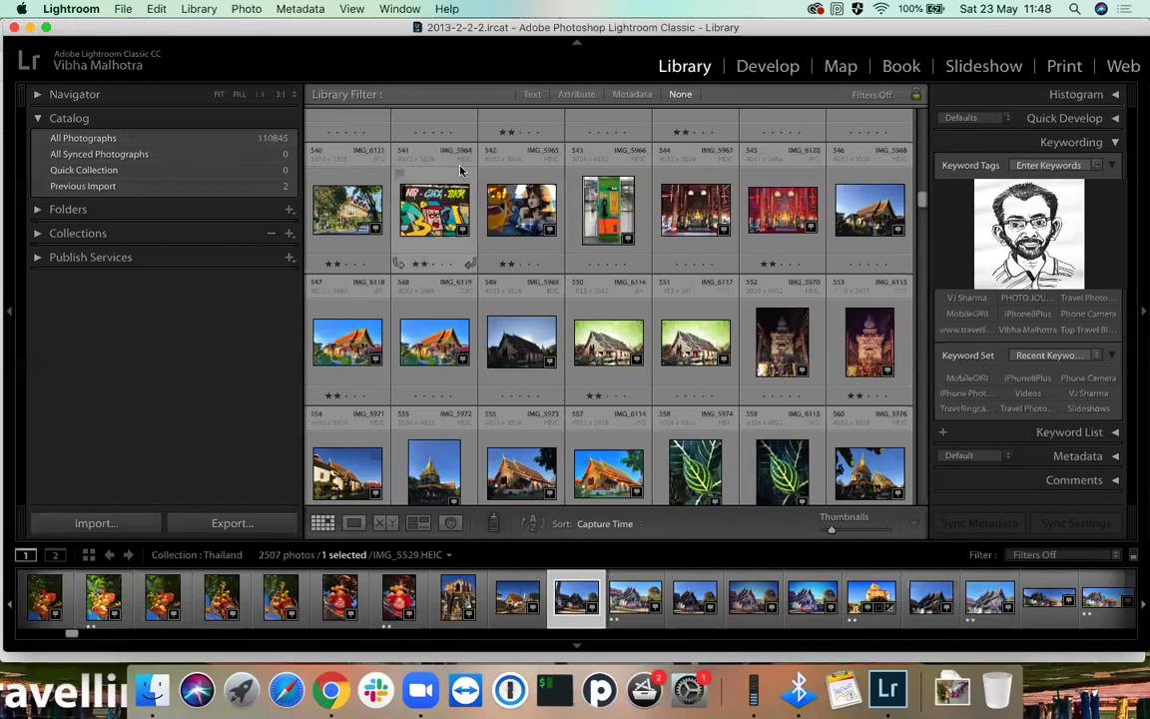
pyautogui.click(922, 384)
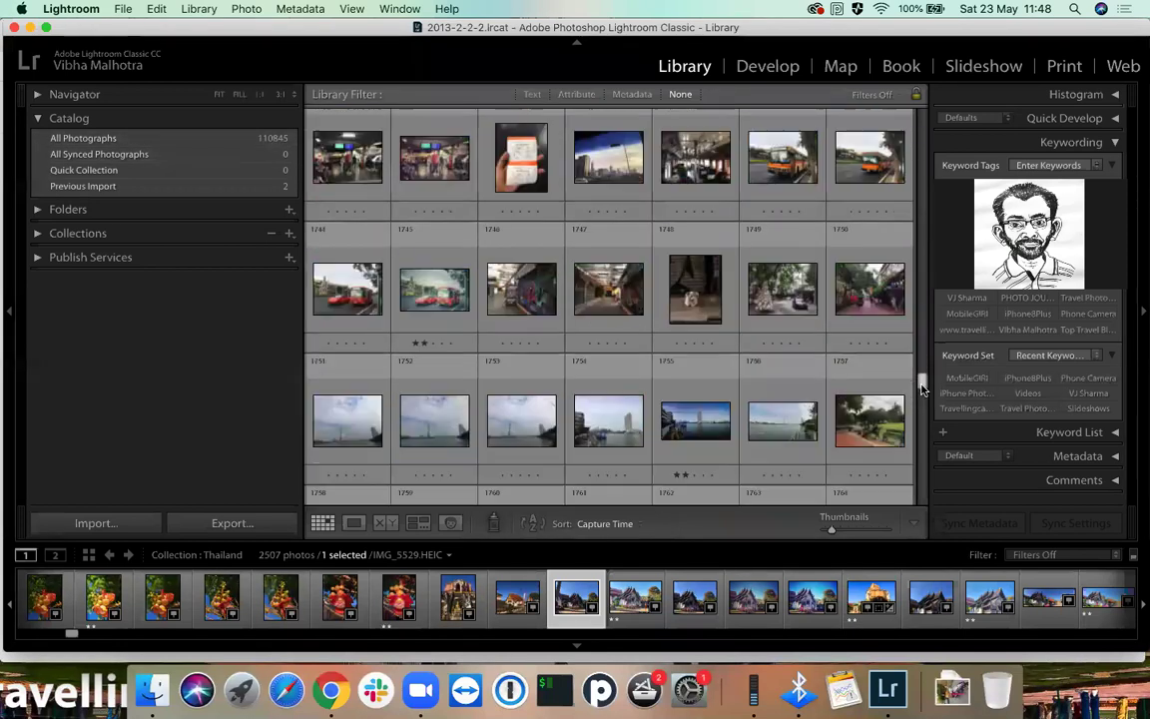
pyautogui.moveTo(917, 509); pyautogui.dragTo(953, 97)
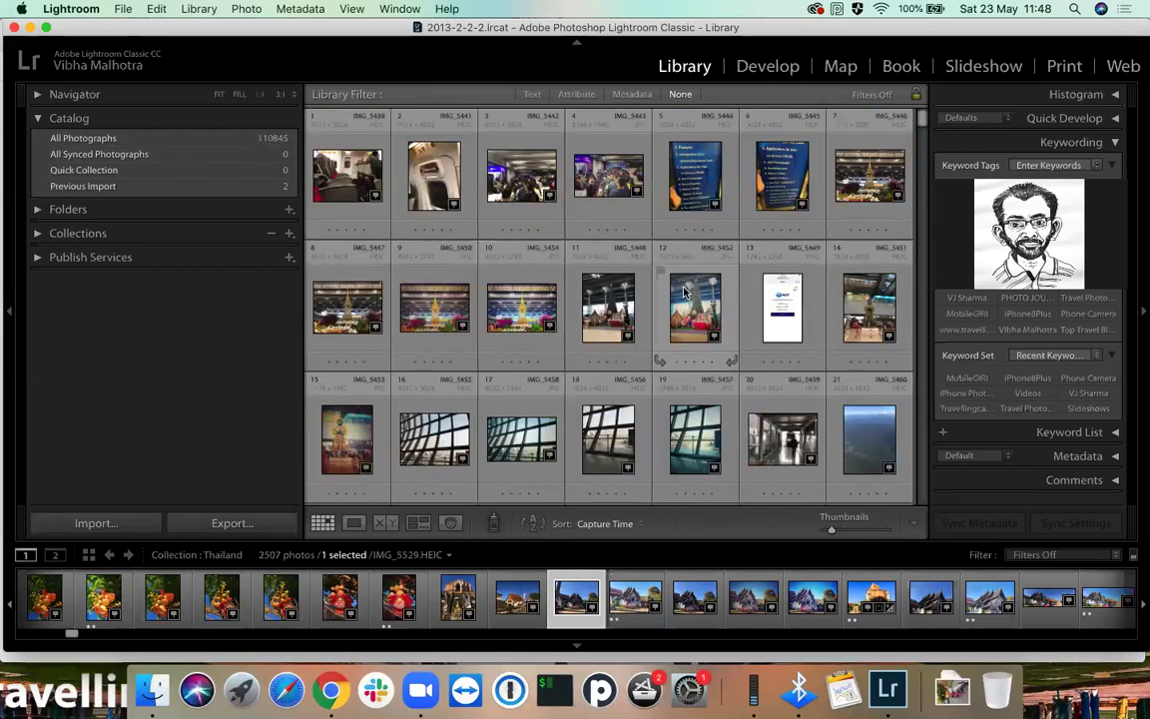
pyautogui.scroll(-20, 596, 297)
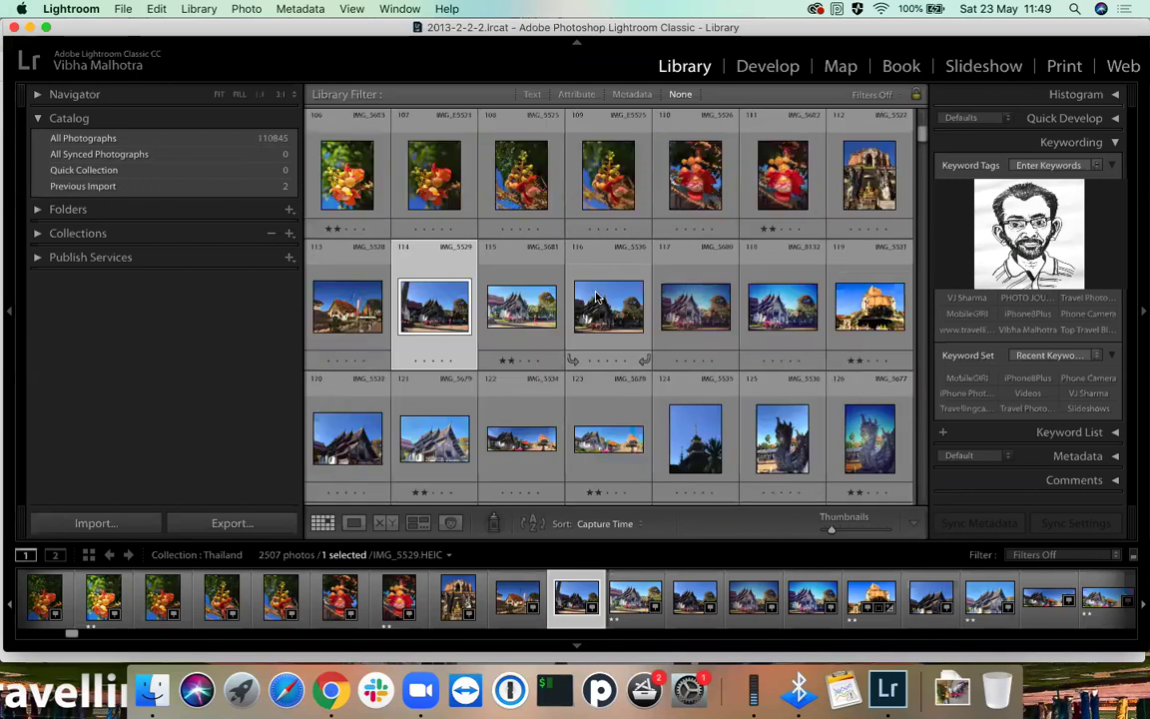
pyautogui.scroll(-5, 596, 292)
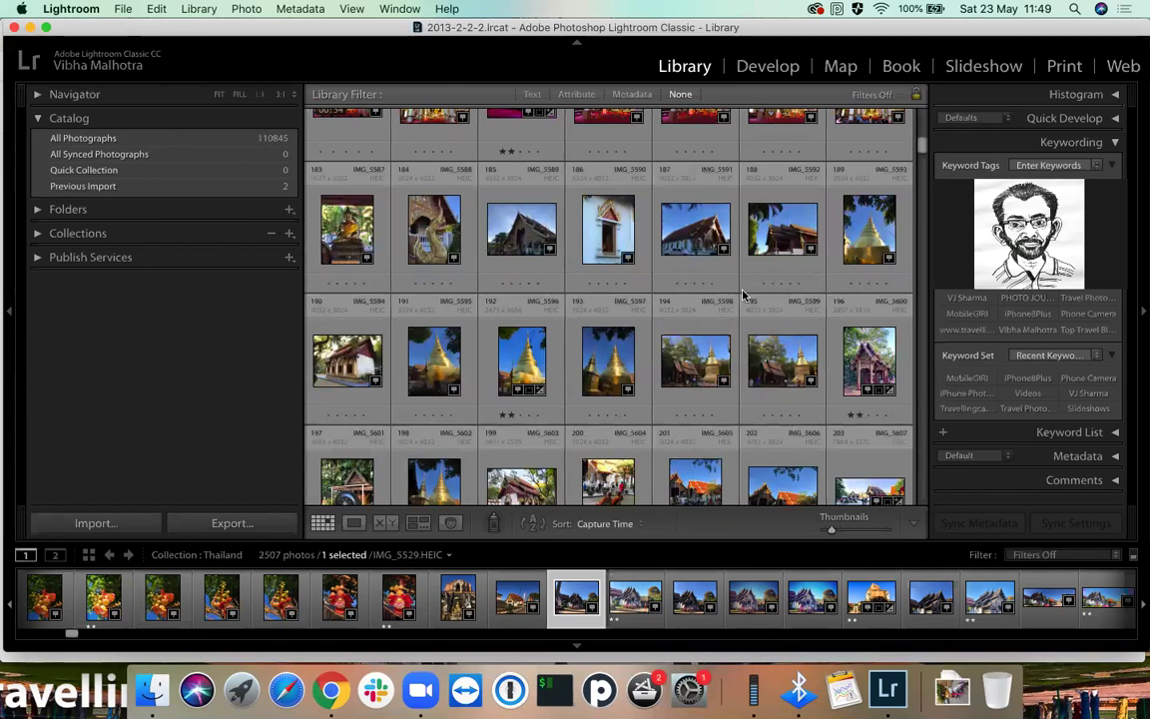
# Filter the Thailand collection by the text "thailand" in any searchable field
pyautogui.click(531, 95)
pyautogui.write('thailand')
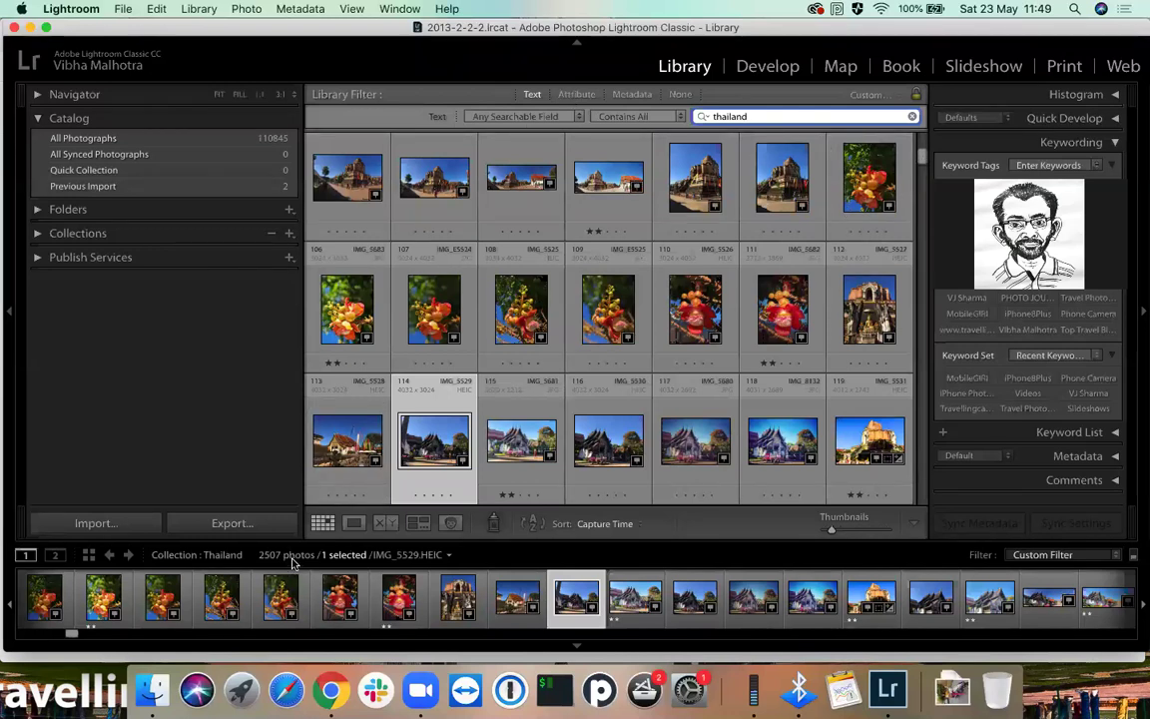
# Look through the filtered Thailand photos from first to last and select the river photo IMG_8438
pyautogui.scroll(-15, 530, 379)
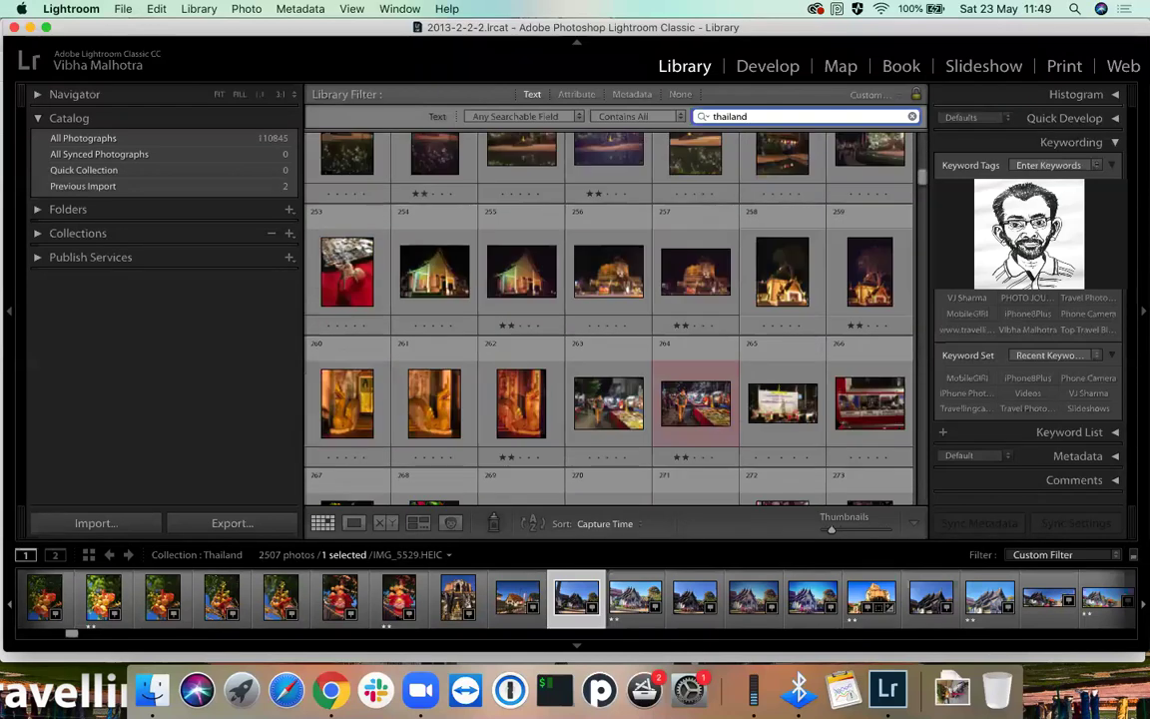
pyautogui.press('End')
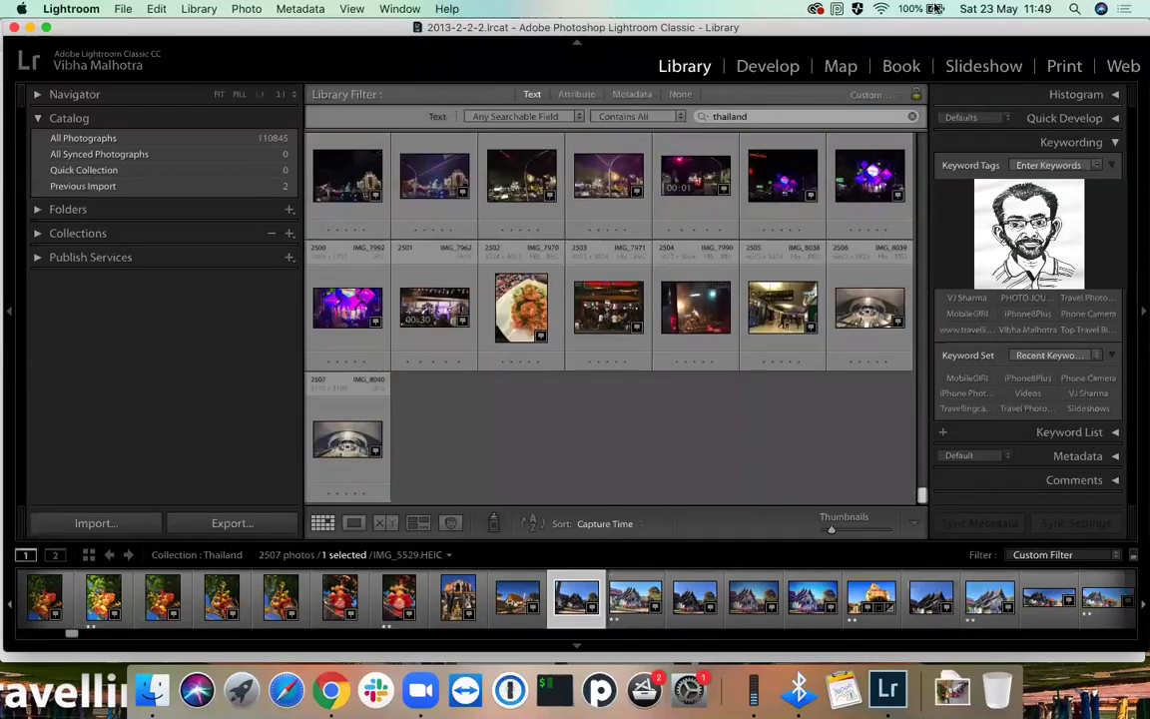
pyautogui.press('Home')
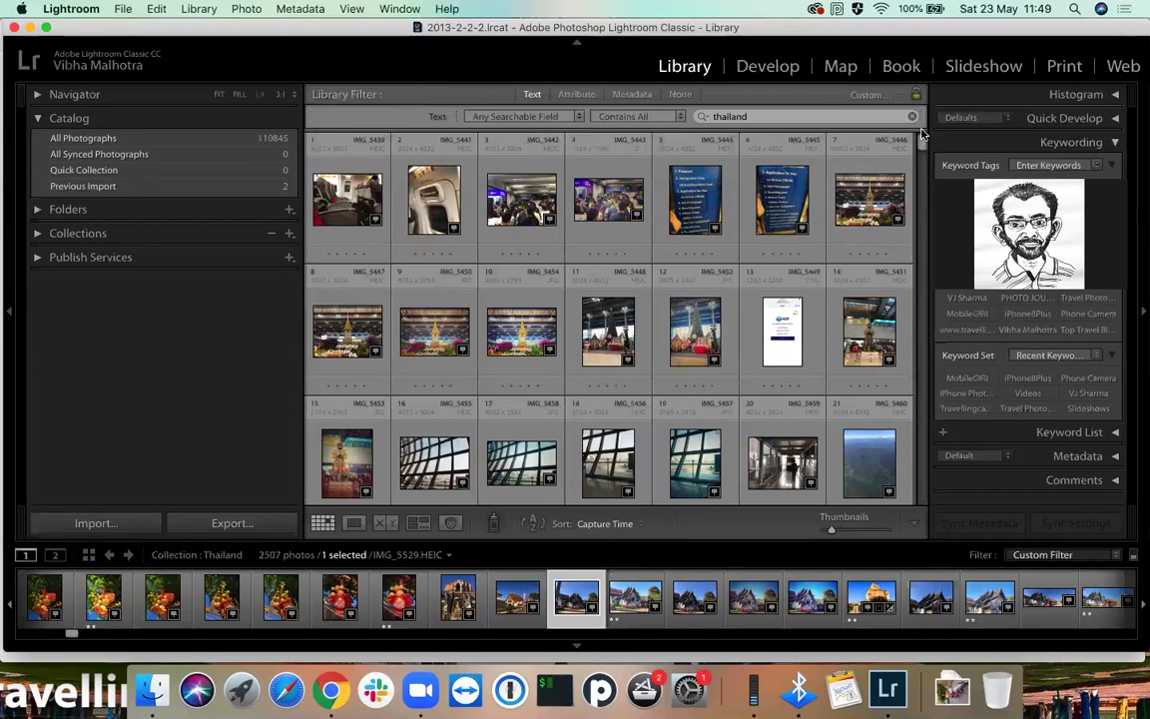
pyautogui.moveTo(923, 135); pyautogui.dragTo(924, 270)
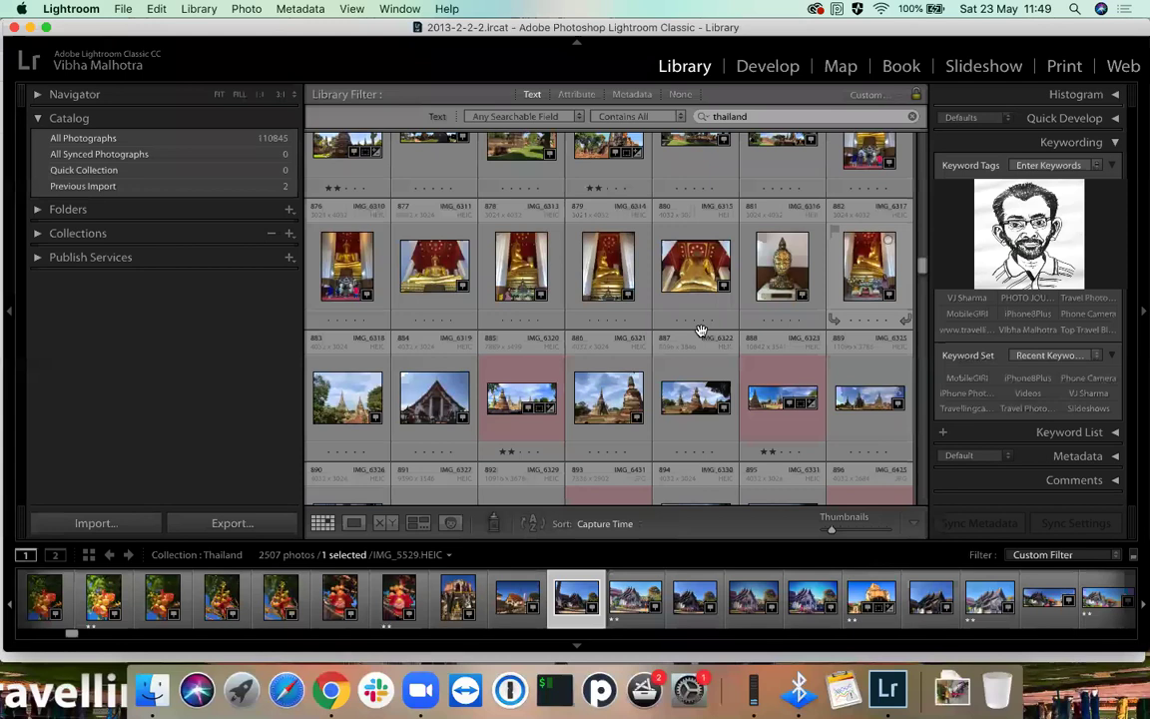
pyautogui.scroll(-8, 704, 333)
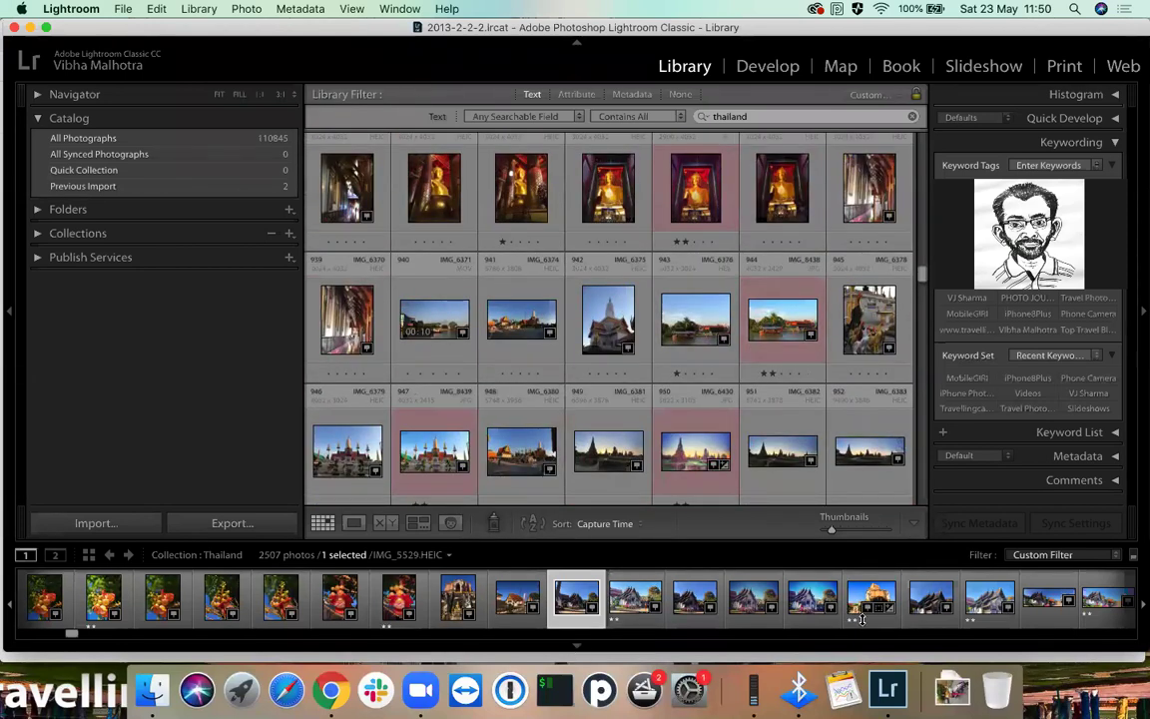
pyautogui.click(753, 306)
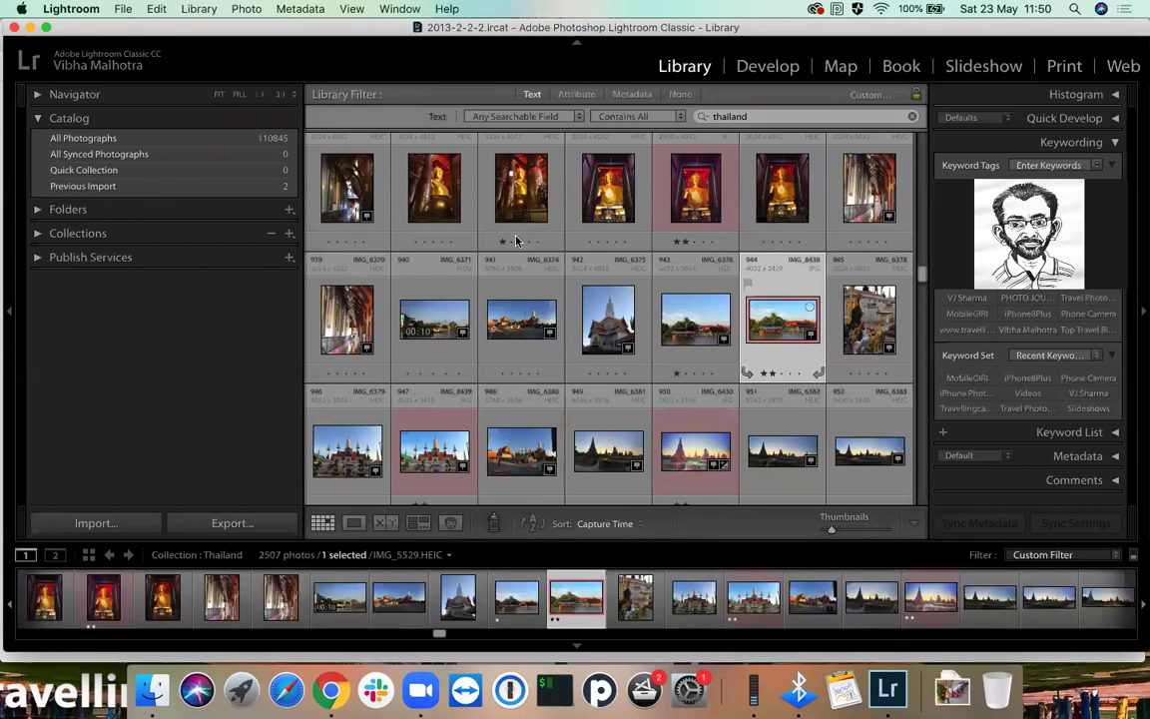
pyautogui.scroll(-15, 516, 240)
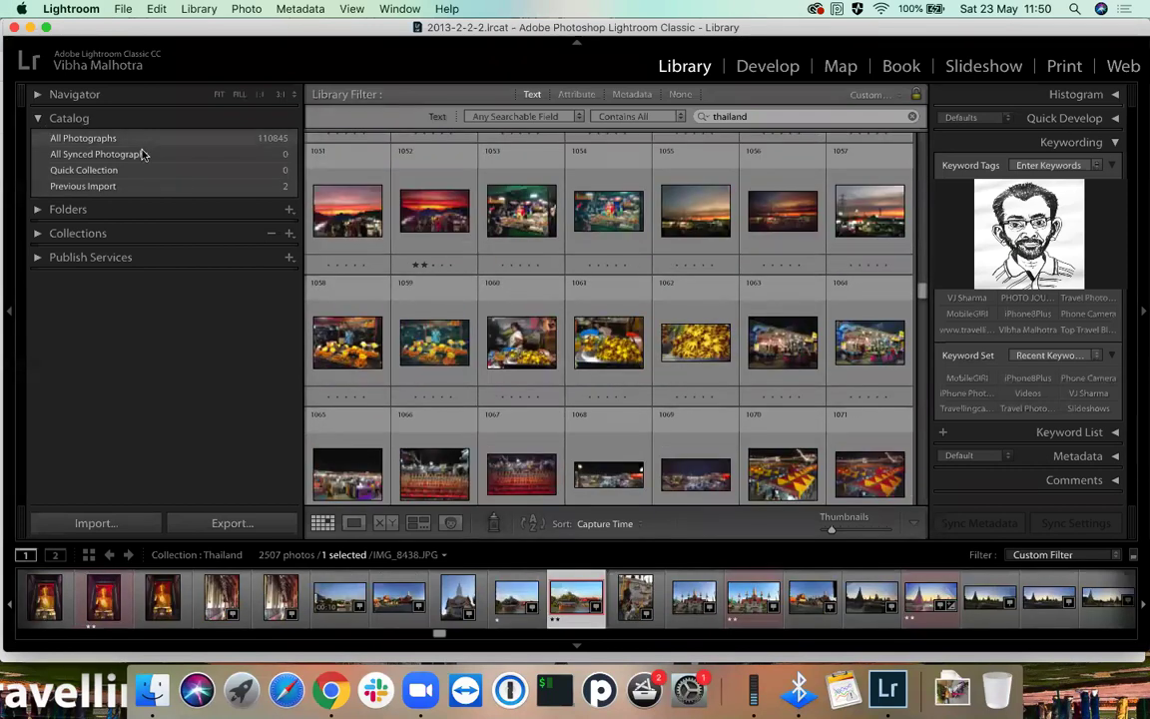
# Show the Previous Import, view each of its photos enlarged, and return to the grid with nothing selected
pyautogui.click(107, 187)
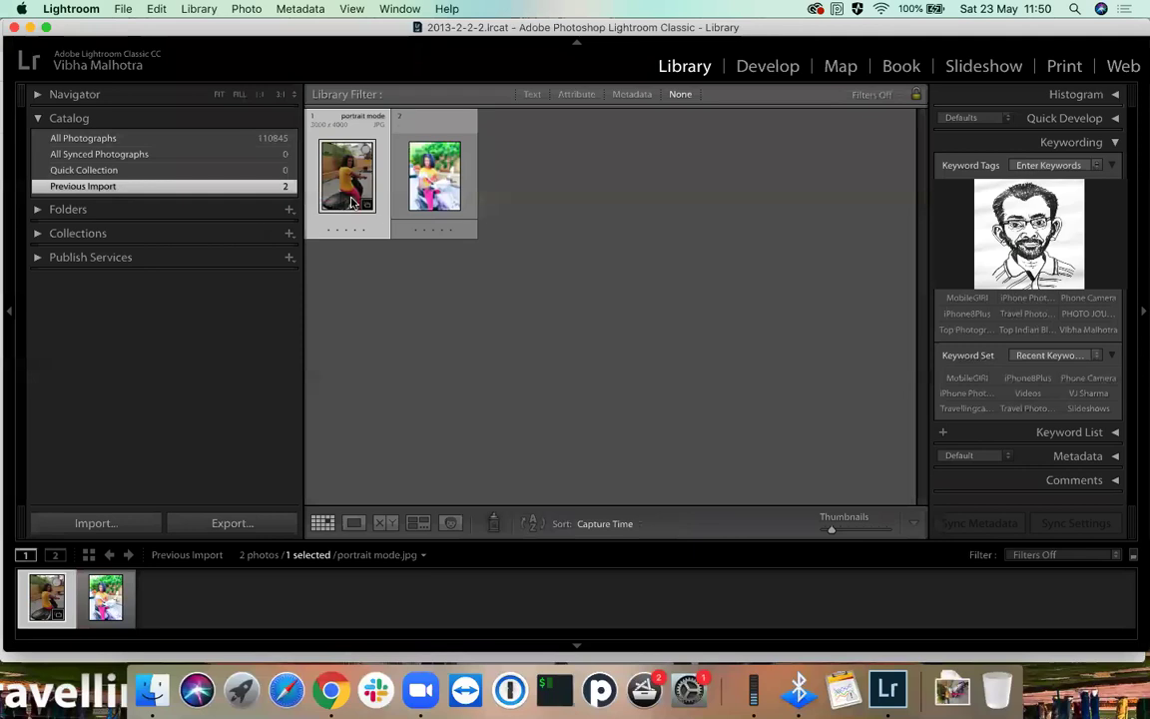
pyautogui.doubleClick(430, 187)
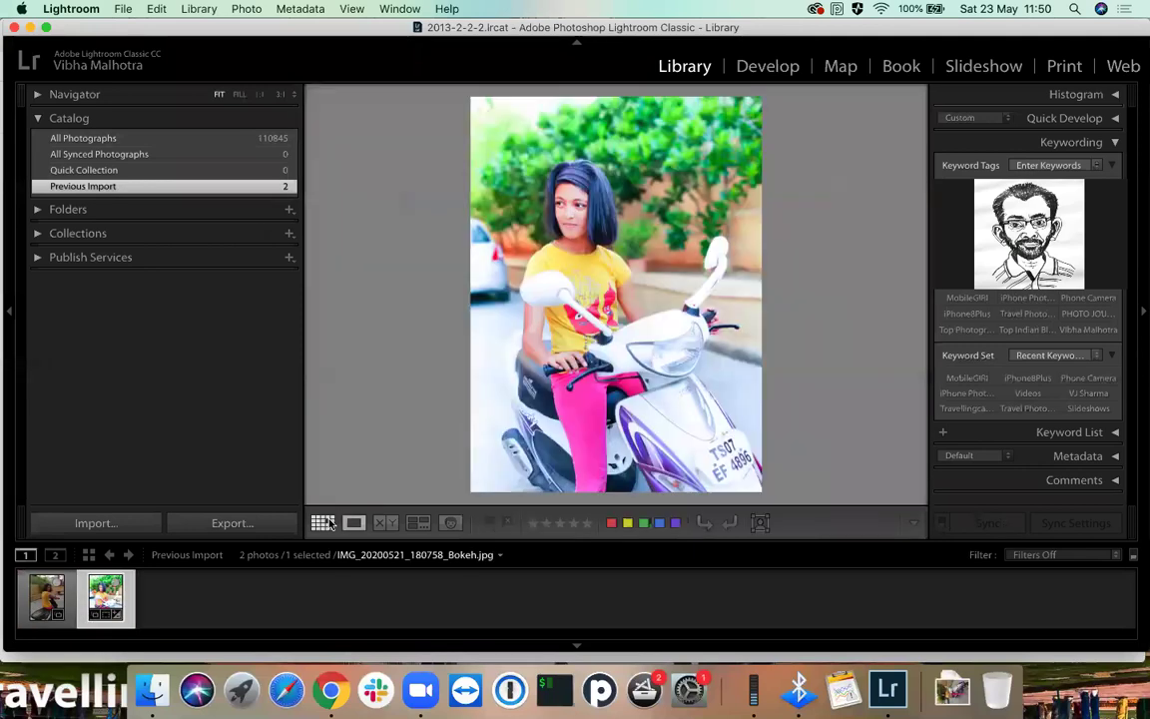
pyautogui.press('g')
pyautogui.doubleClick(354, 177)
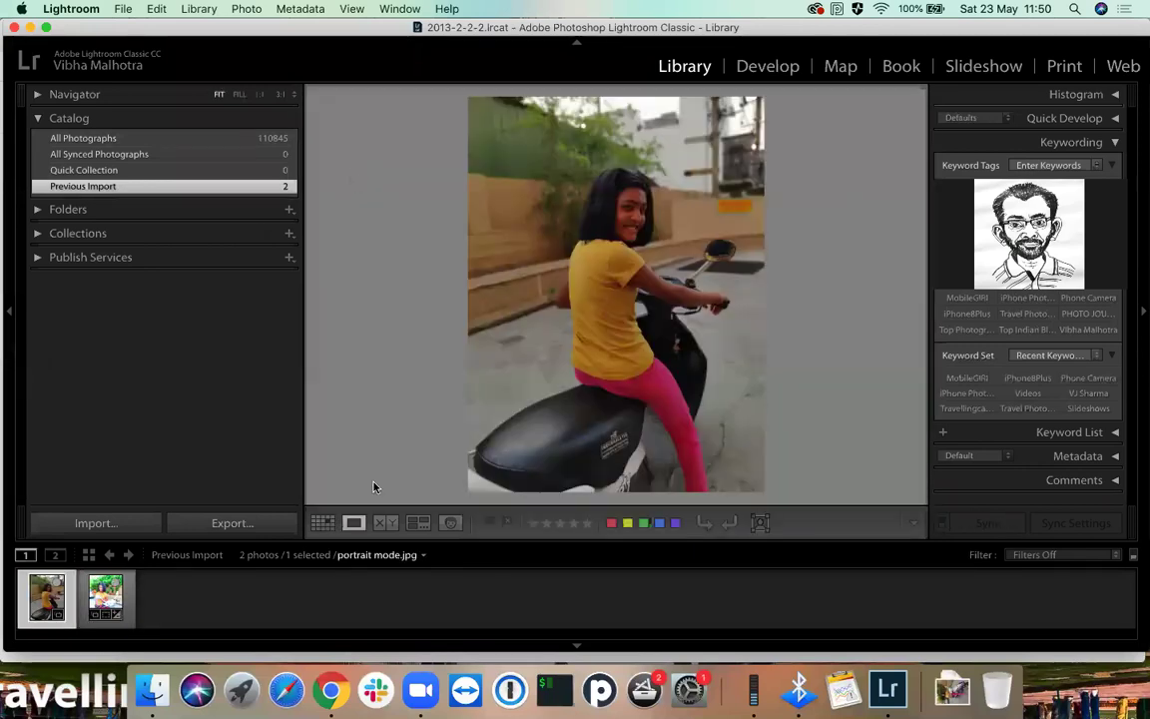
pyautogui.press('g')
pyautogui.click(563, 293)
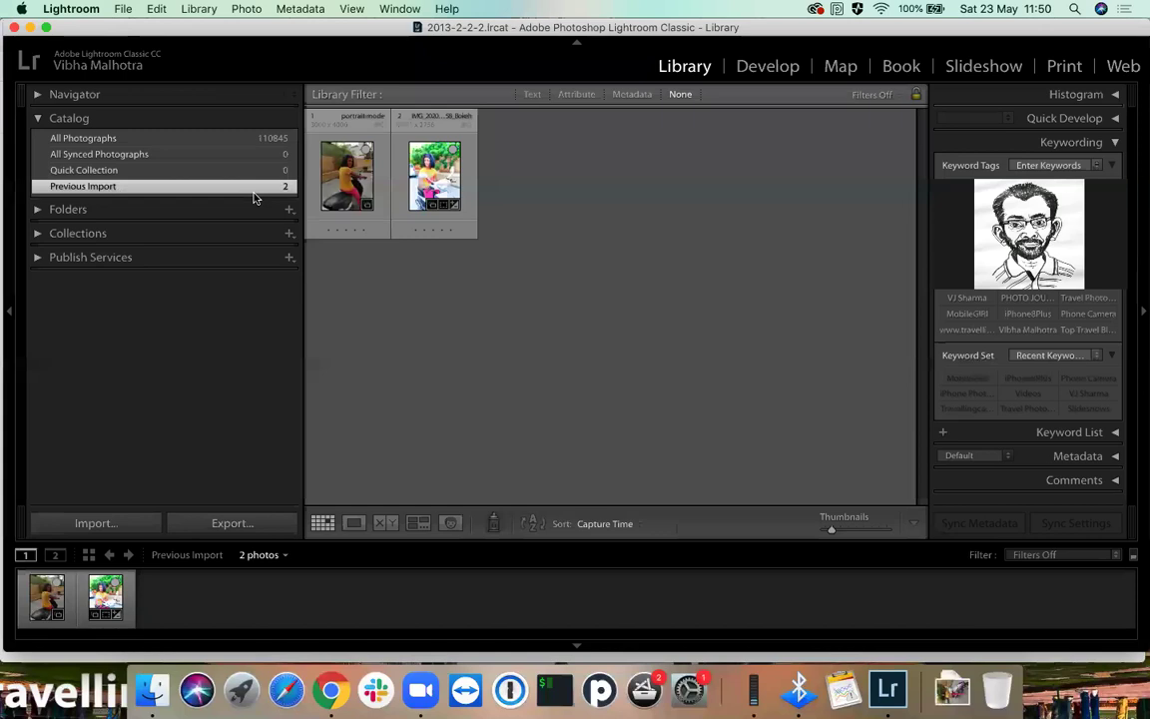
# Show all photographs in the catalog and expand the Folders section, with the main hard drive's folder tree collapsed
pyautogui.click(119, 142)
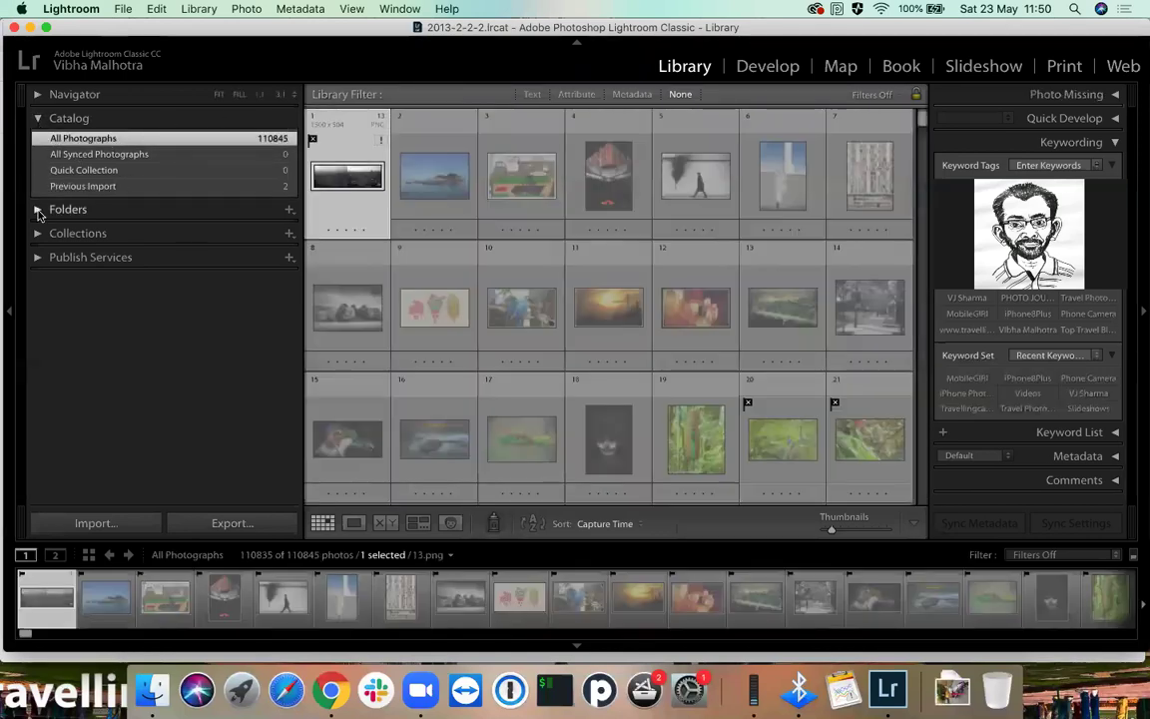
pyautogui.click(37, 211)
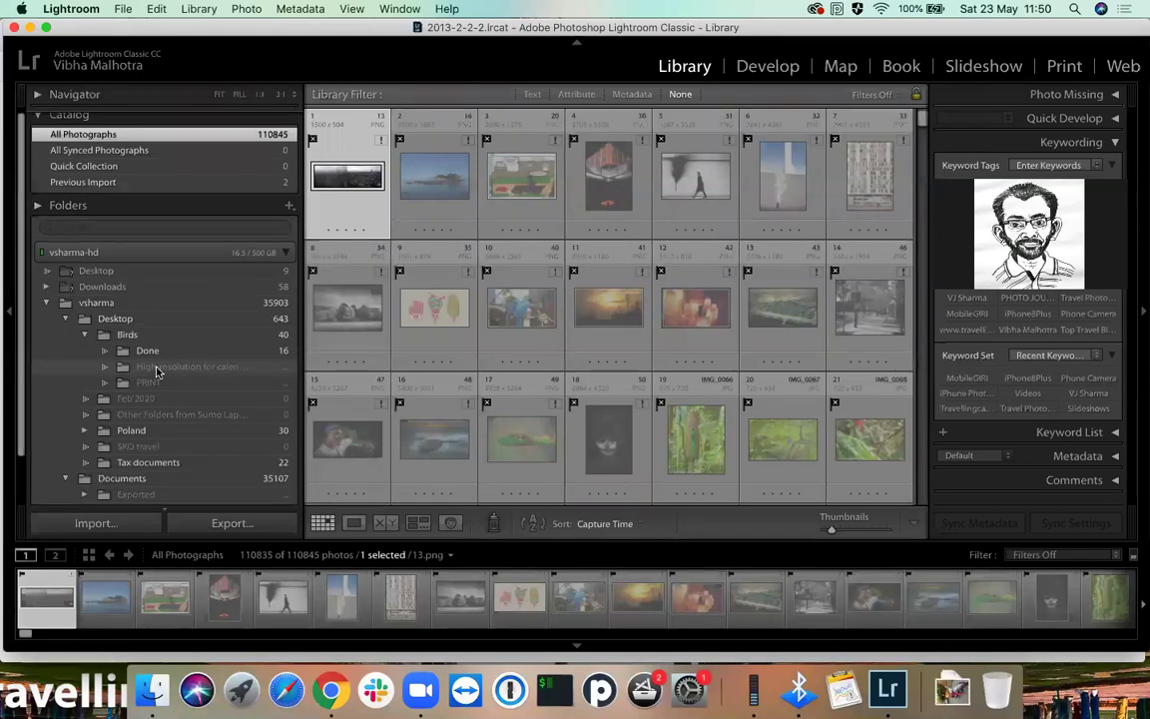
pyautogui.scroll(-3, 156, 372)
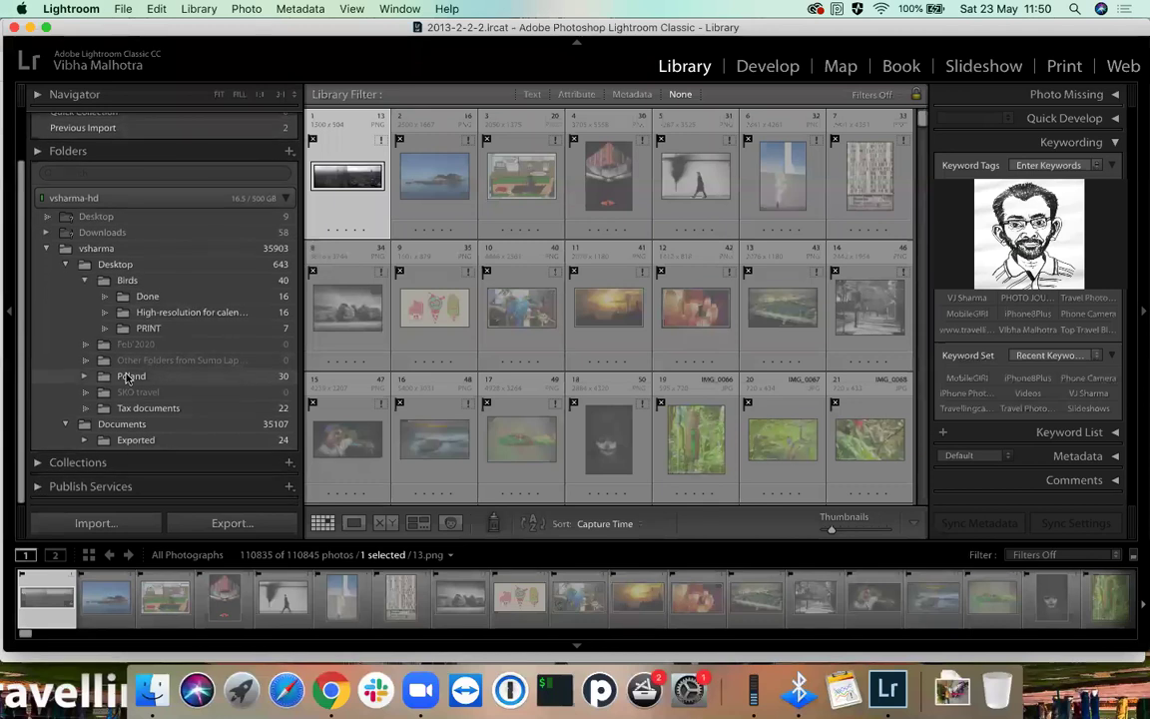
pyautogui.scroll(-1, 179, 342)
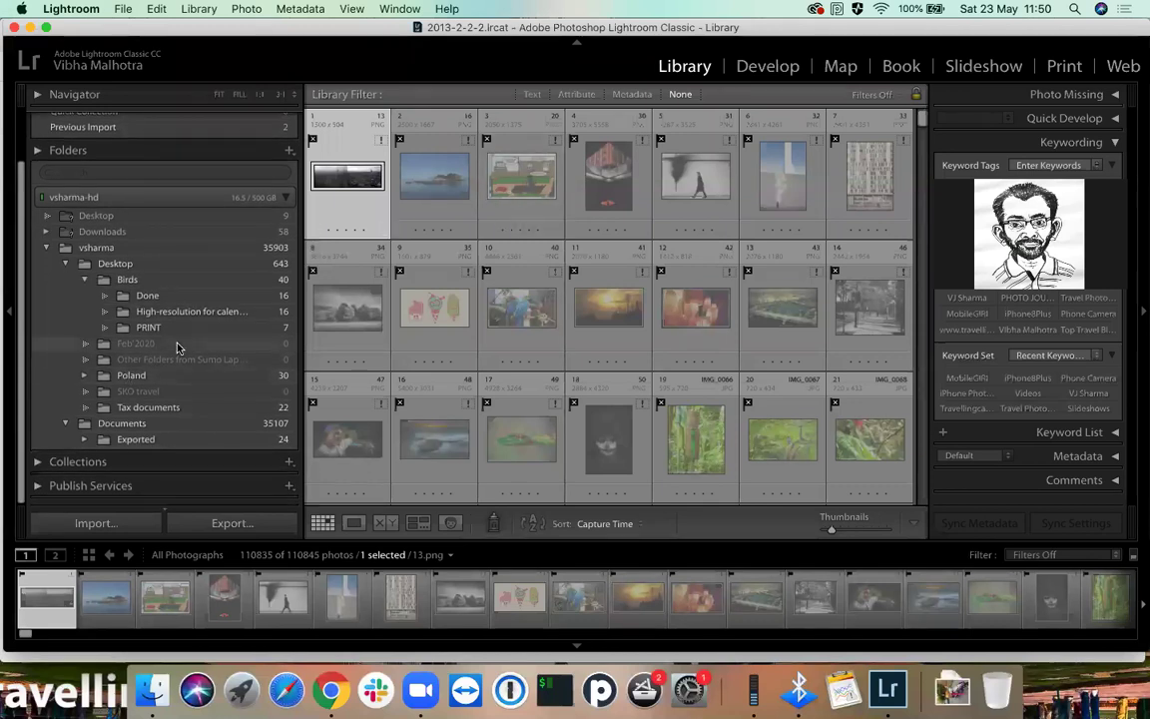
pyautogui.scroll(1, 255, 250)
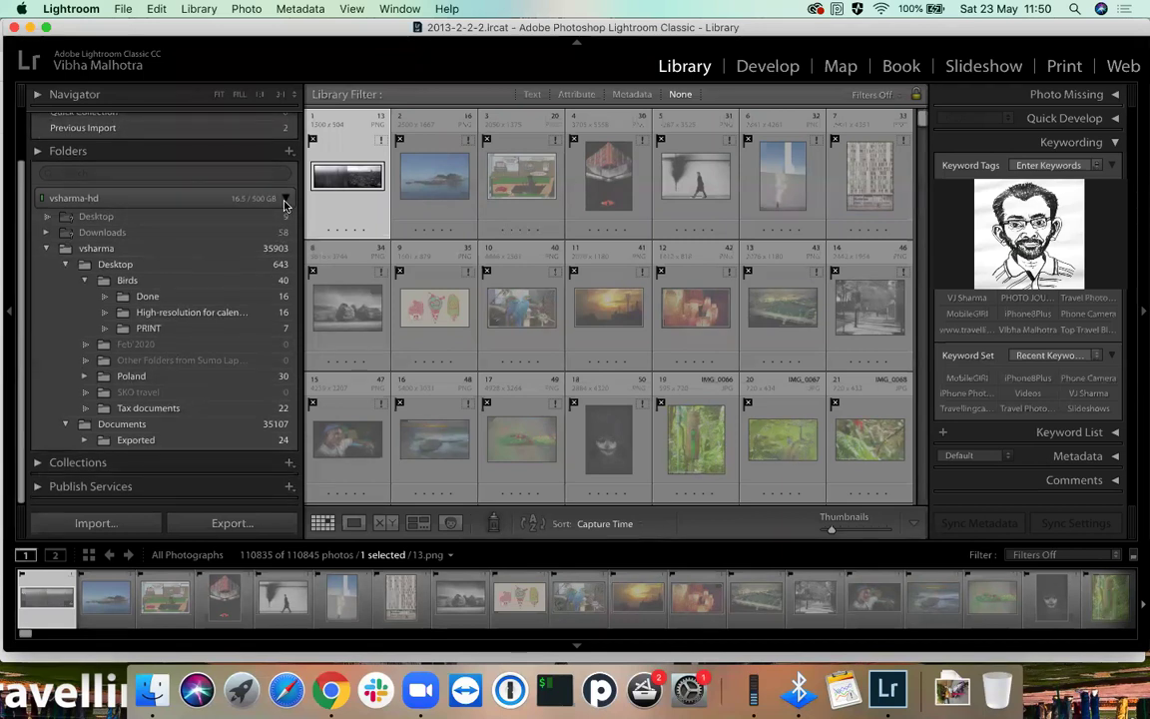
pyautogui.click(284, 204)
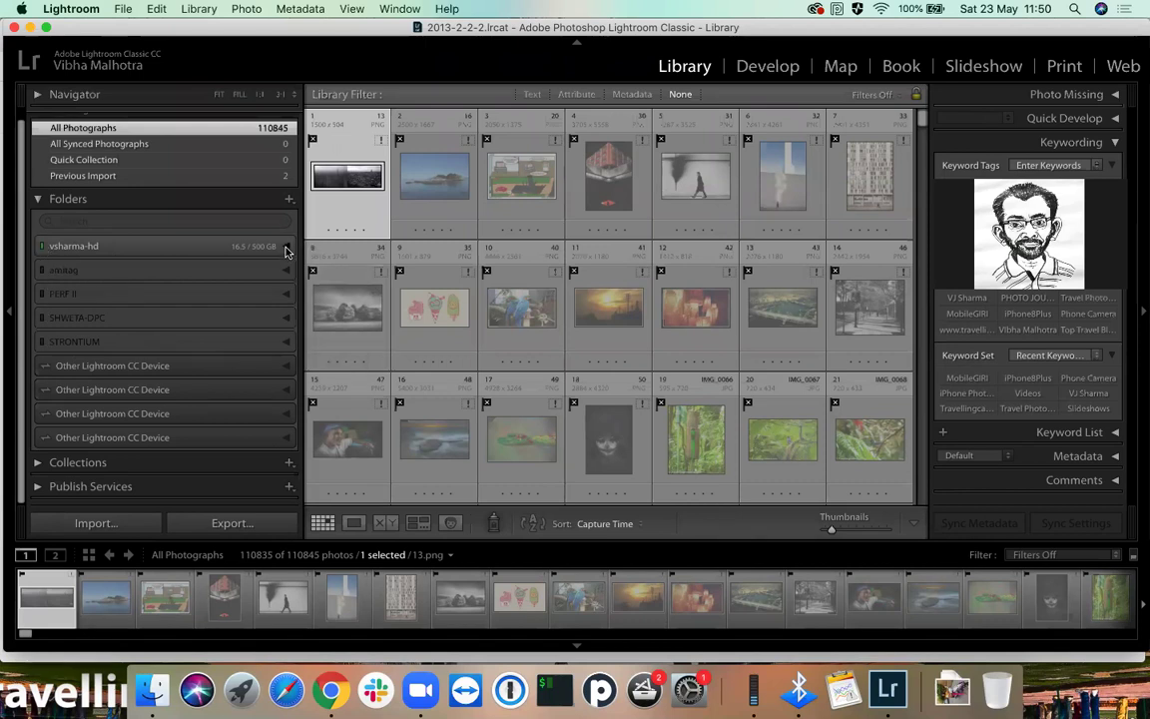
# Expand the main hard drive's folder tree and look through the photos in the Poland folder
pyautogui.click(85, 247)
pyautogui.scroll(-10, 178, 395)
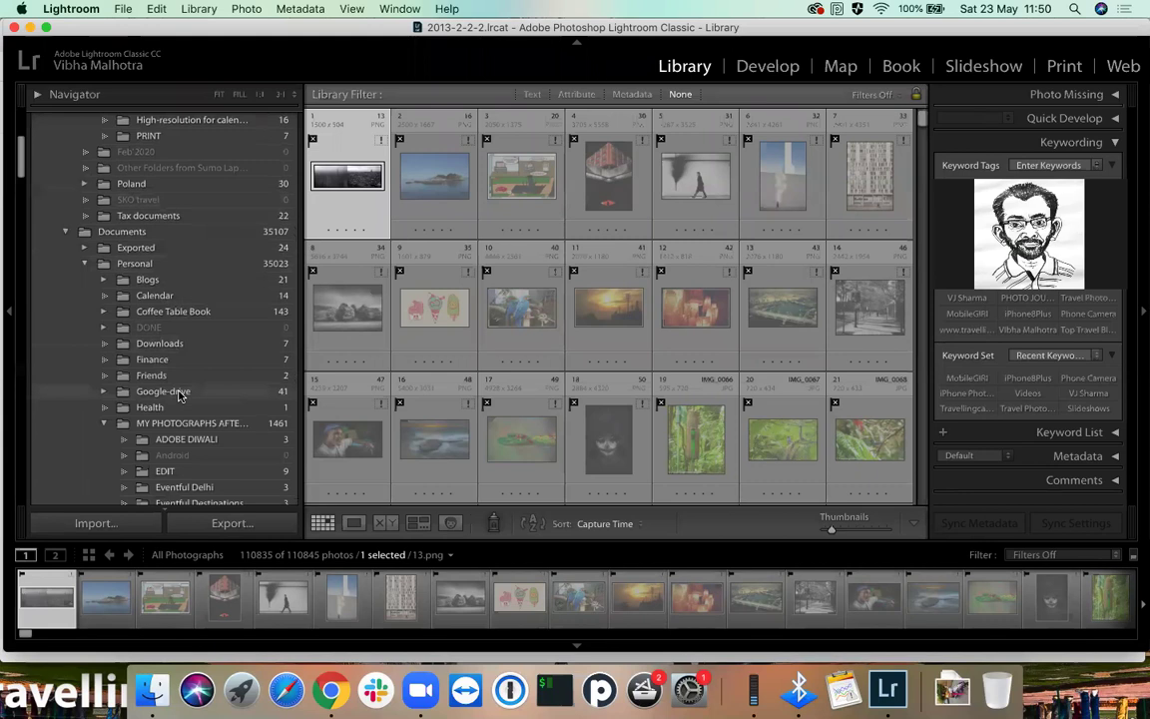
pyautogui.click(160, 206)
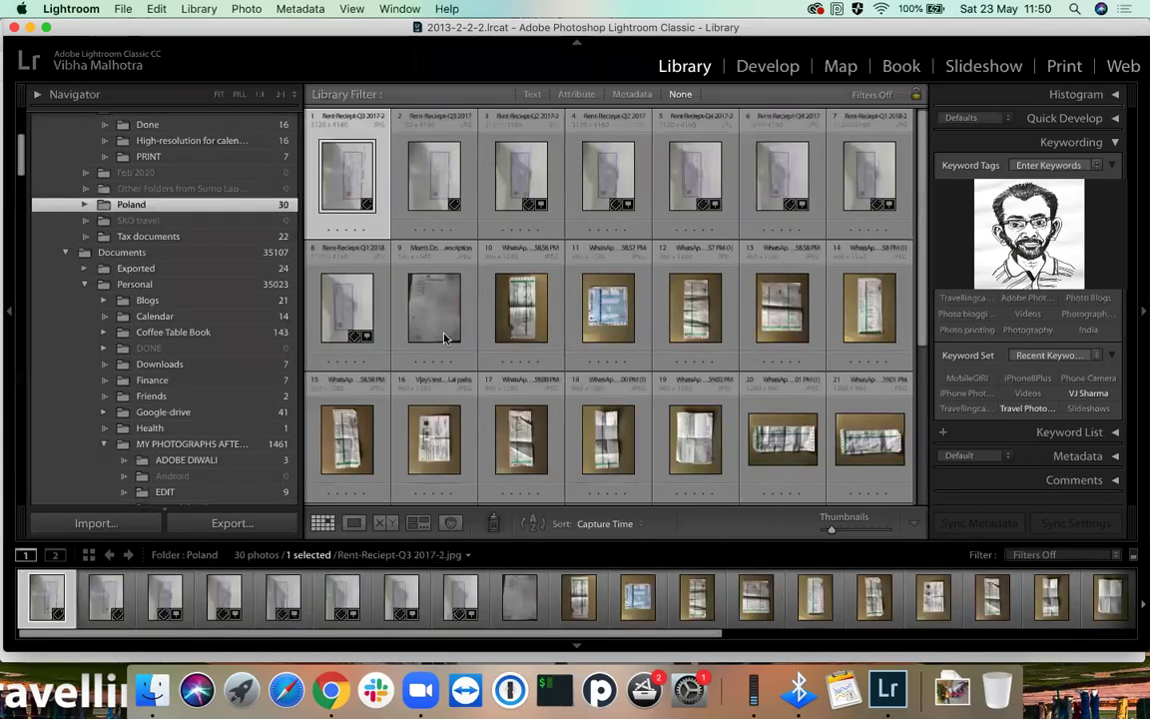
pyautogui.scroll(-3, 444, 336)
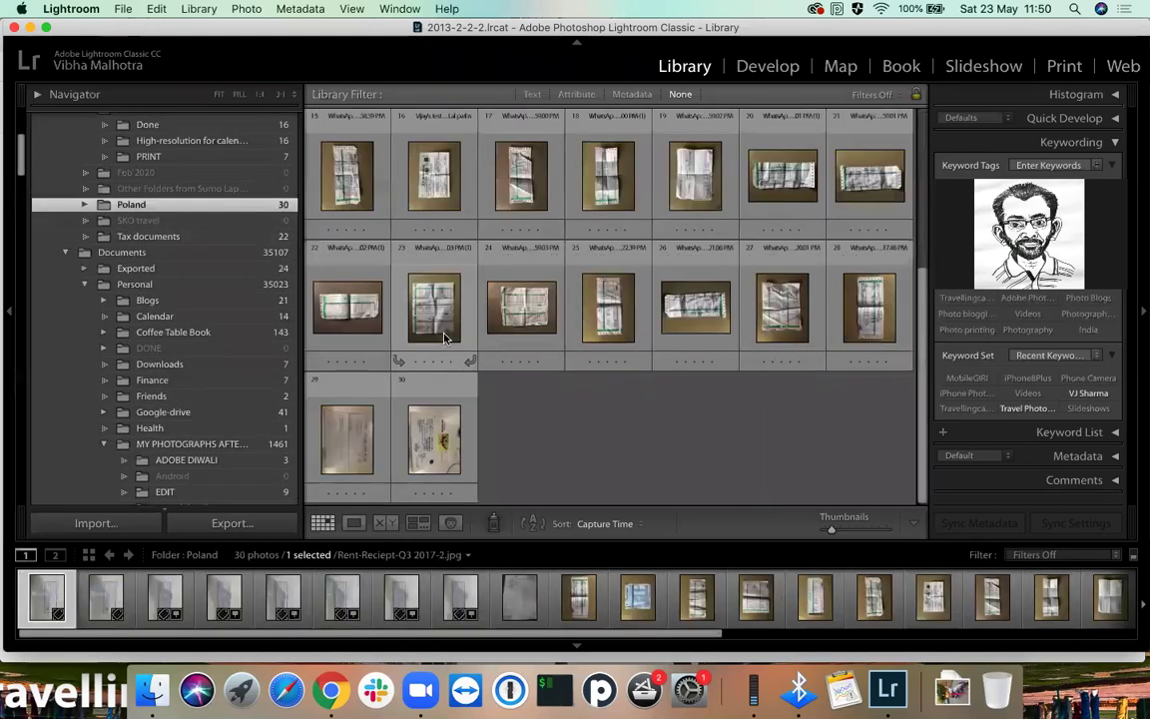
# View the contents of the Calendar, Google-drive and Eventful Delhi folders one after another
pyautogui.click(150, 317)
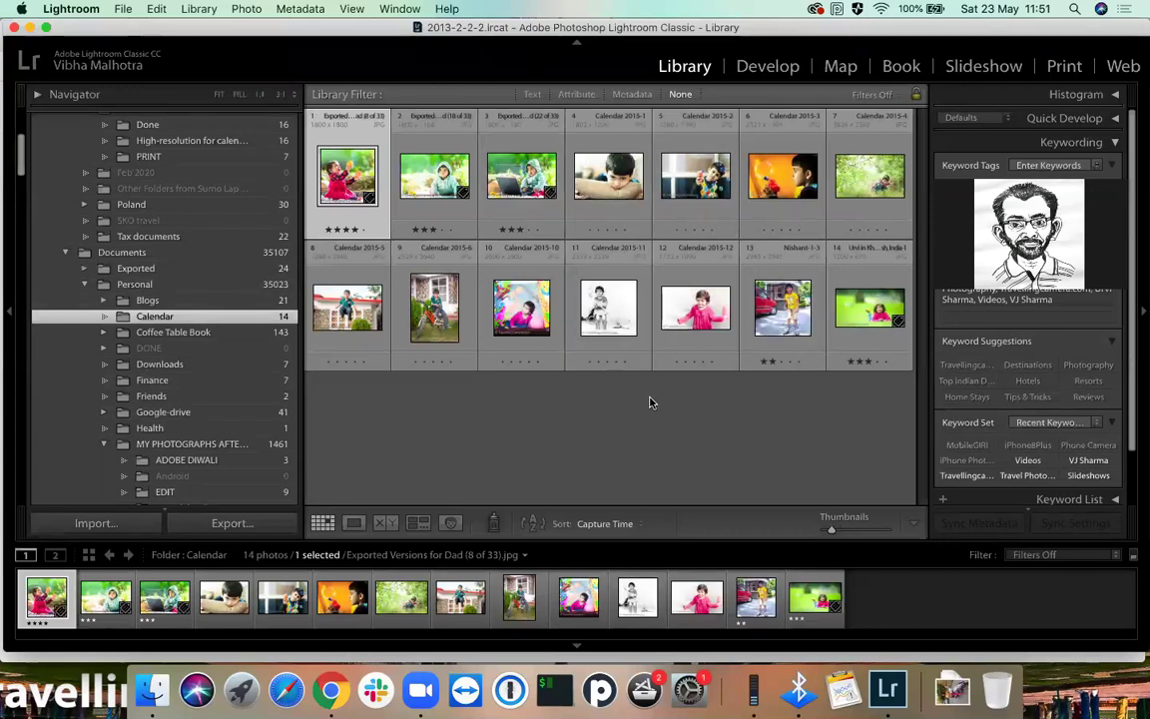
pyautogui.click(163, 412)
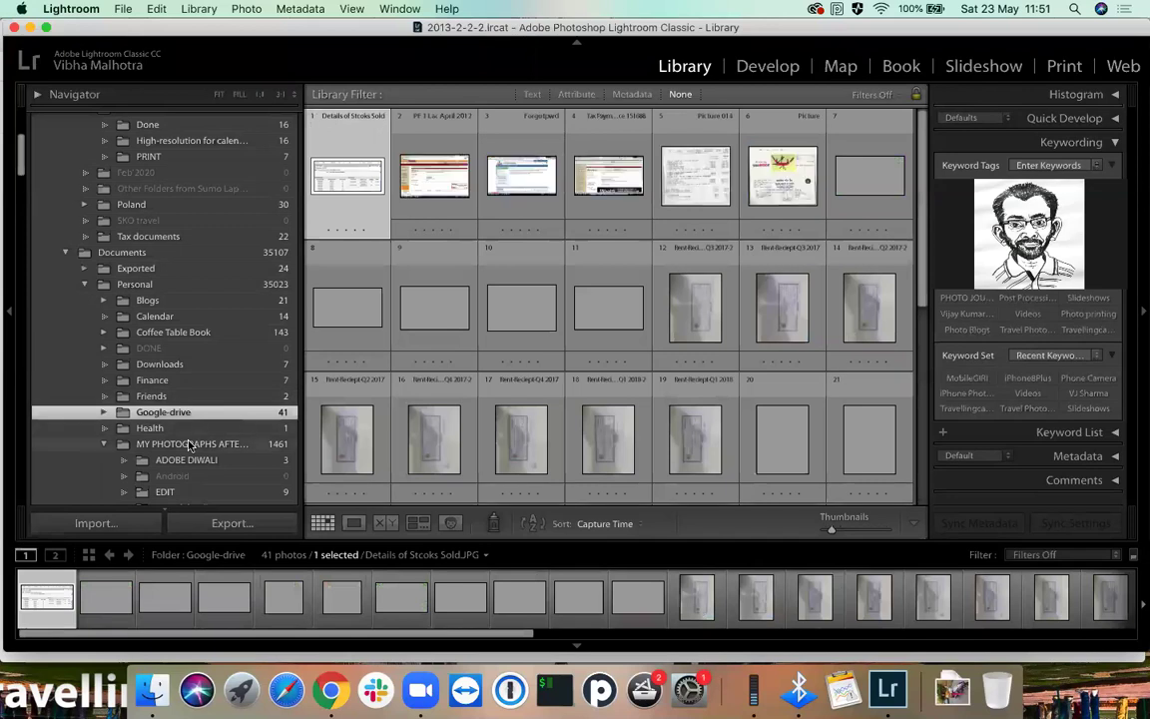
pyautogui.scroll(-5, 189, 445)
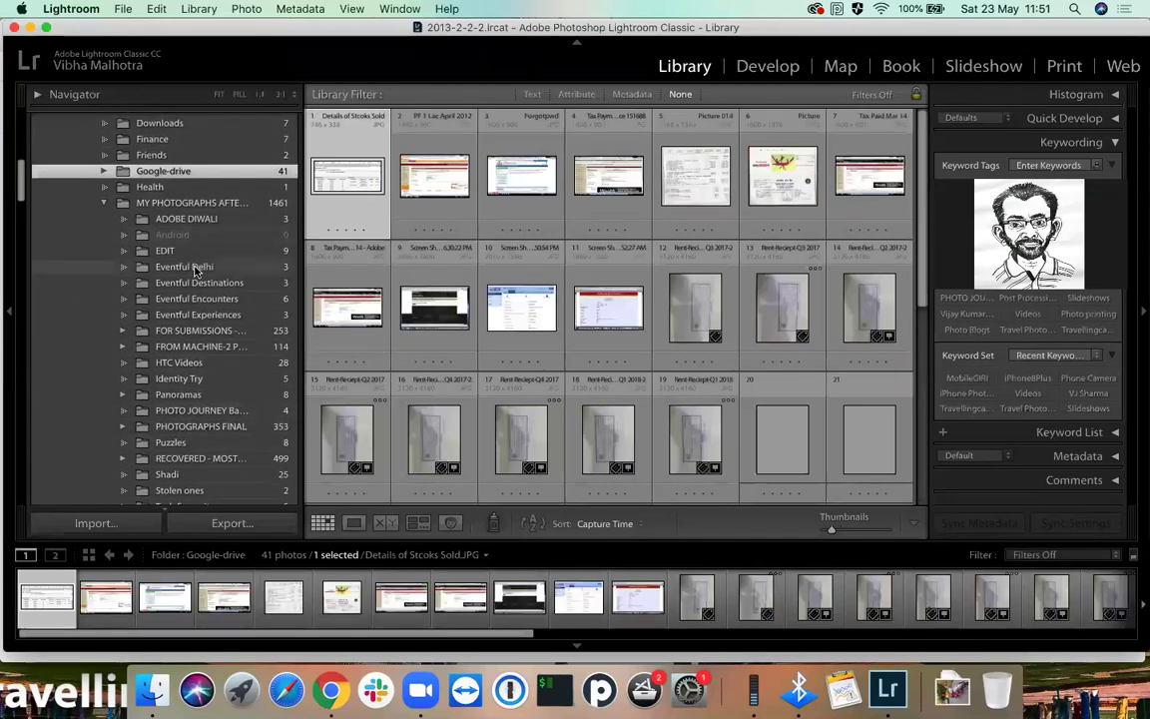
pyautogui.click(190, 267)
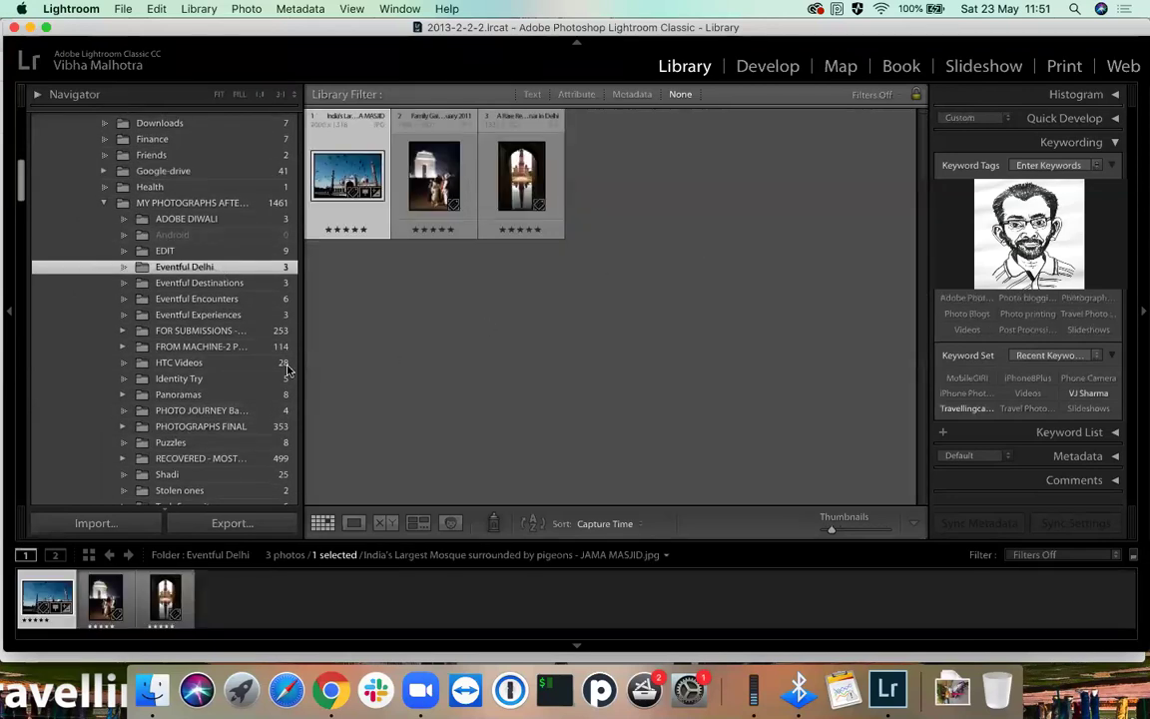
# Show the PHOTOGRAPHS FINAL folder and look through its photos down to the last one
pyautogui.scroll(-1, 228, 410)
pyautogui.click(200, 392)
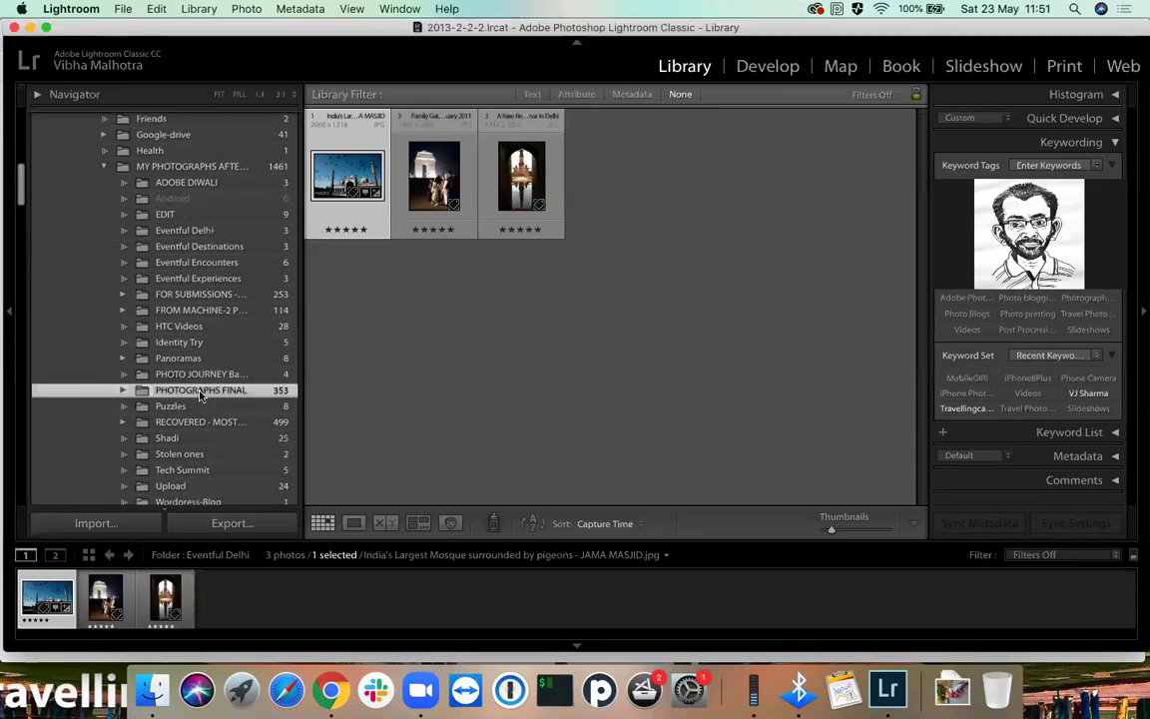
pyautogui.scroll(-10, 571, 342)
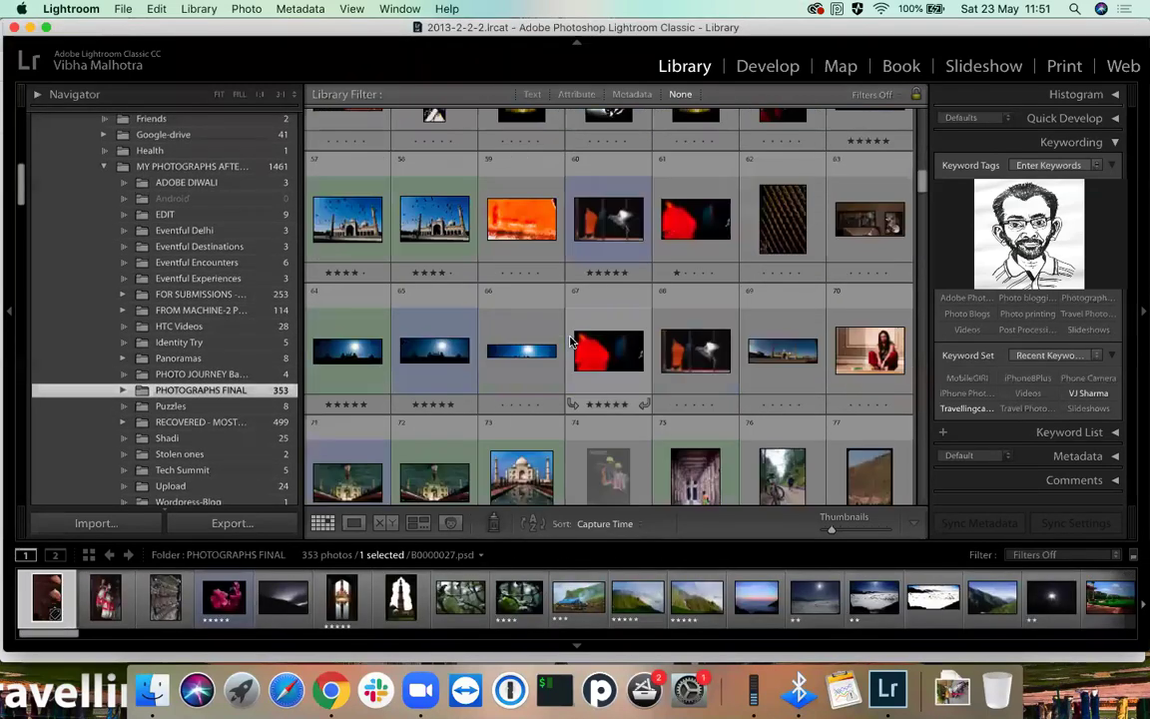
pyautogui.scroll(-20, 571, 342)
pyautogui.scroll(-1, 571, 342)
pyautogui.scroll(-5, 571, 341)
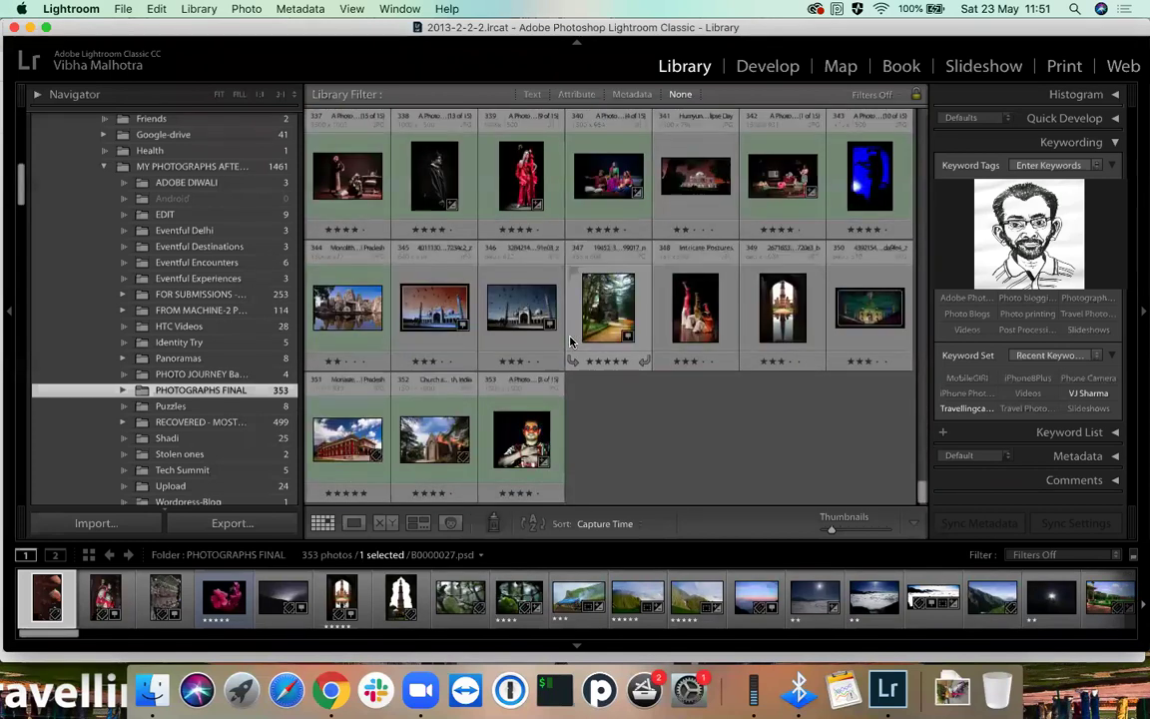
# Collapse the Folders section and expand the Collections section
pyautogui.scroll(10, 207, 325)
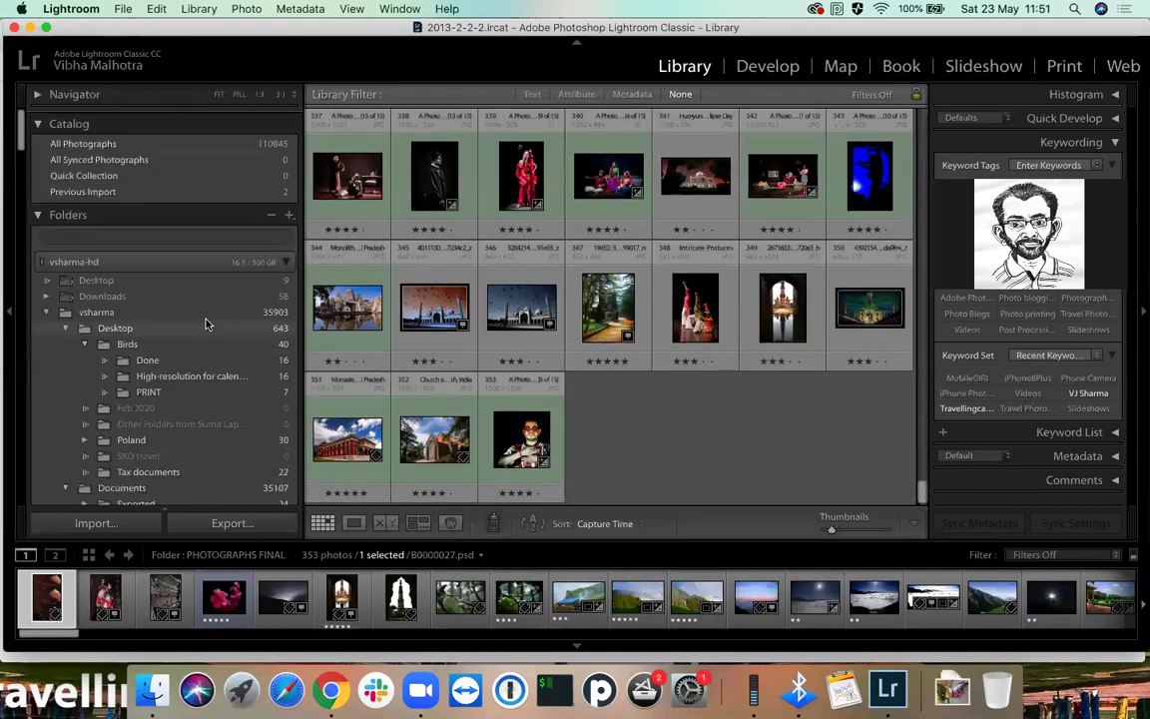
pyautogui.click(36, 210)
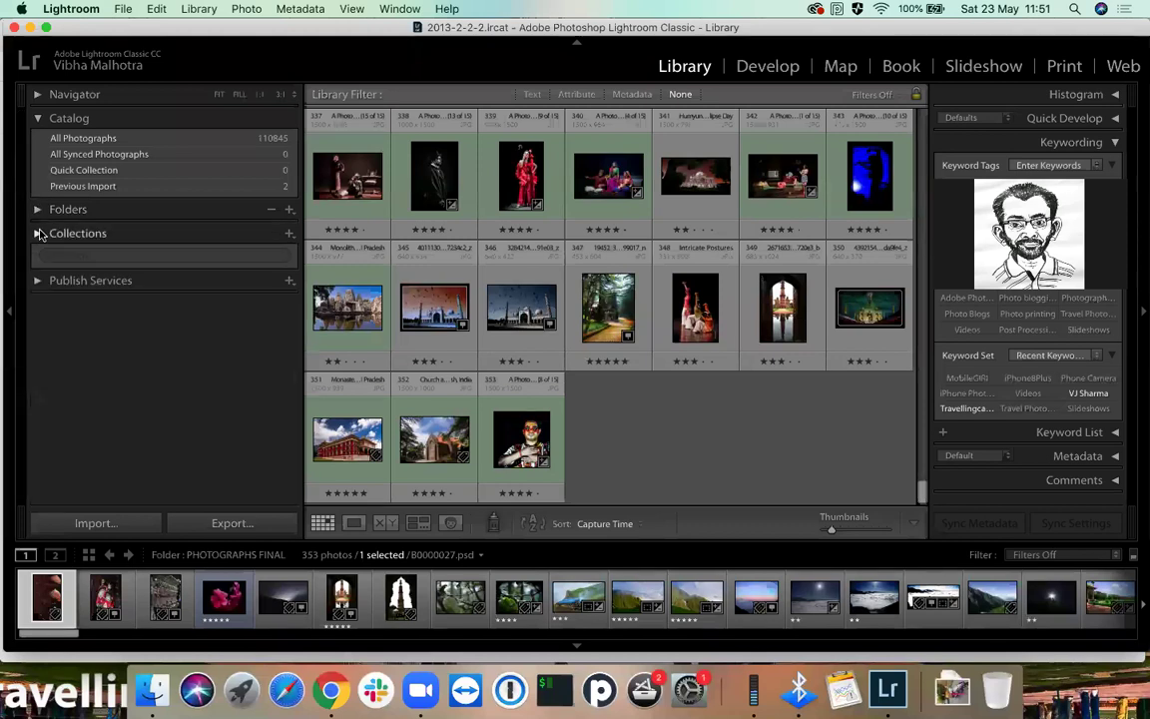
pyautogui.click(38, 234)
pyautogui.scroll(3, 178, 306)
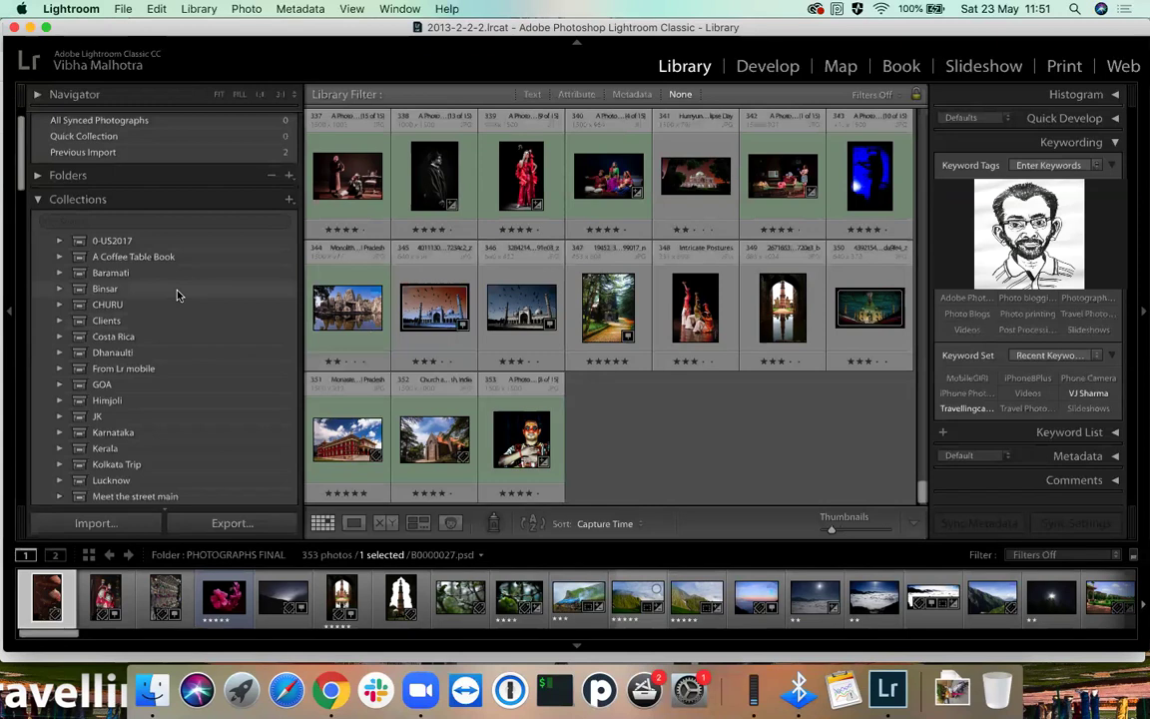
# Look through the whole list of collection sets and collections and return to its beginning
pyautogui.scroll(-3, 177, 295)
pyautogui.scroll(3, 177, 294)
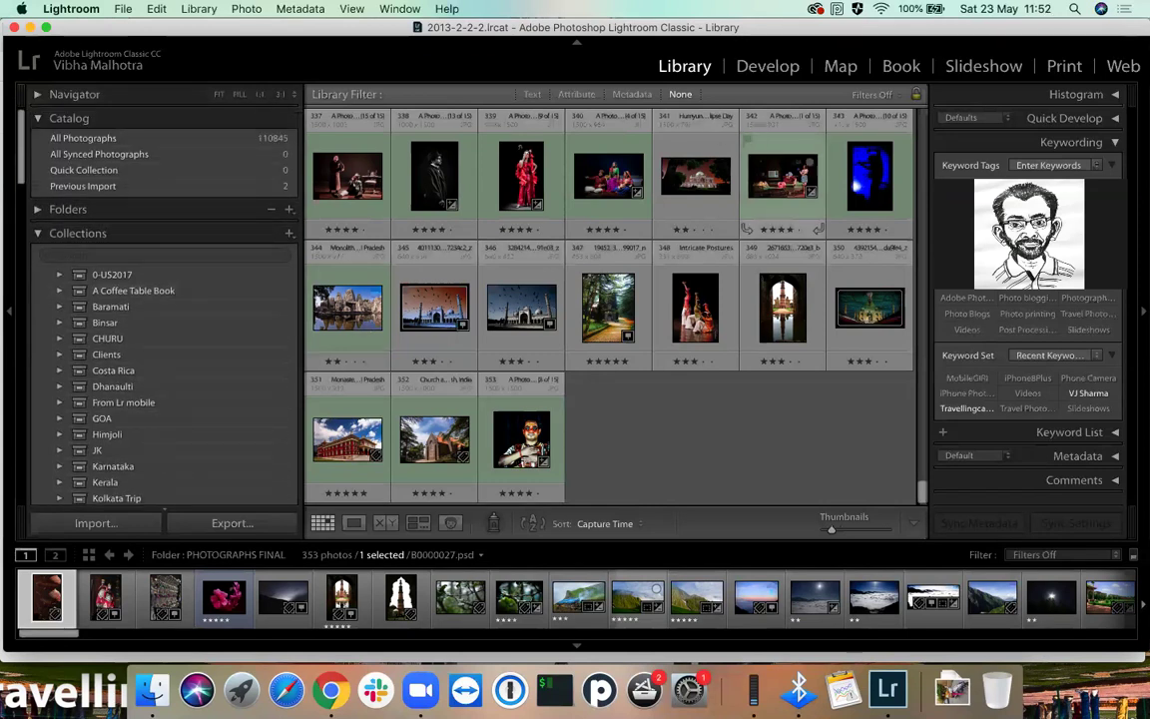
pyautogui.click(1052, 137)
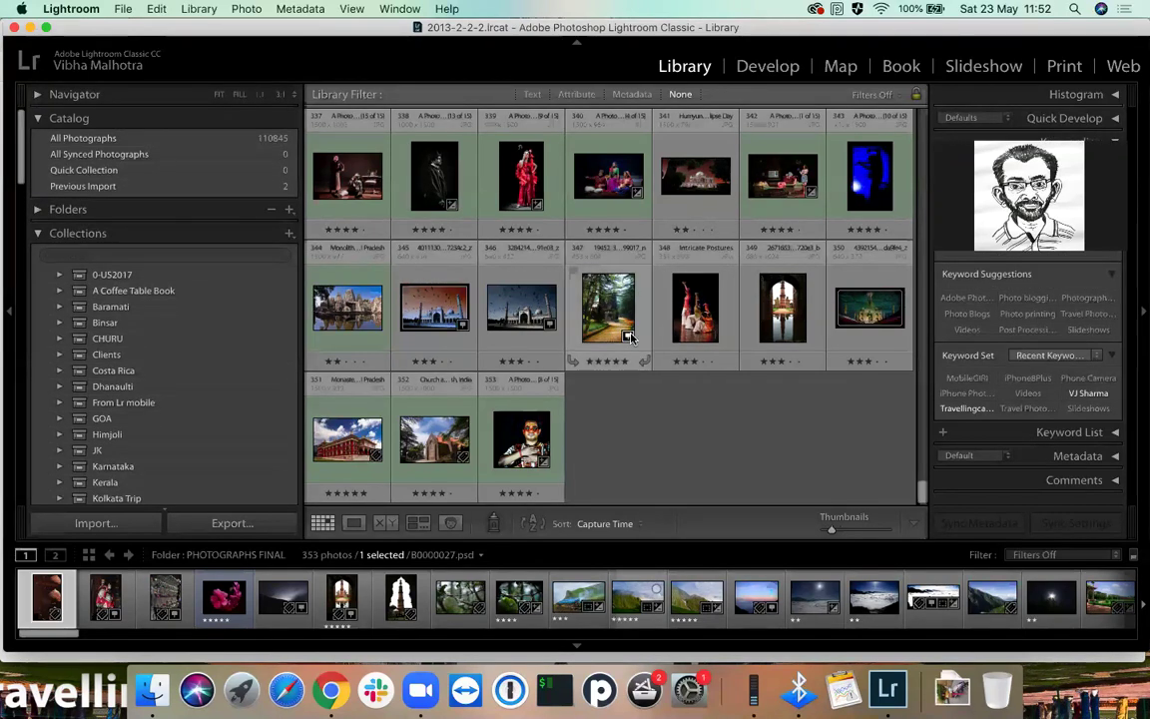
pyautogui.scroll(5, 629, 339)
pyautogui.scroll(15, 629, 340)
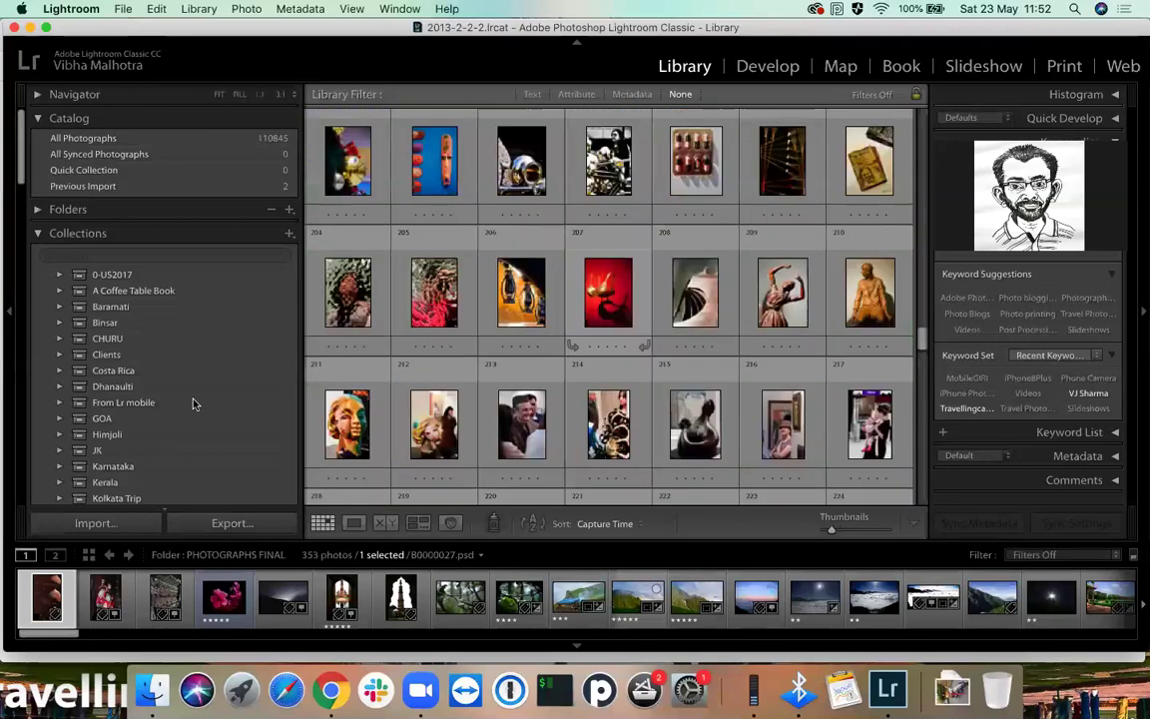
pyautogui.scroll(-4, 194, 404)
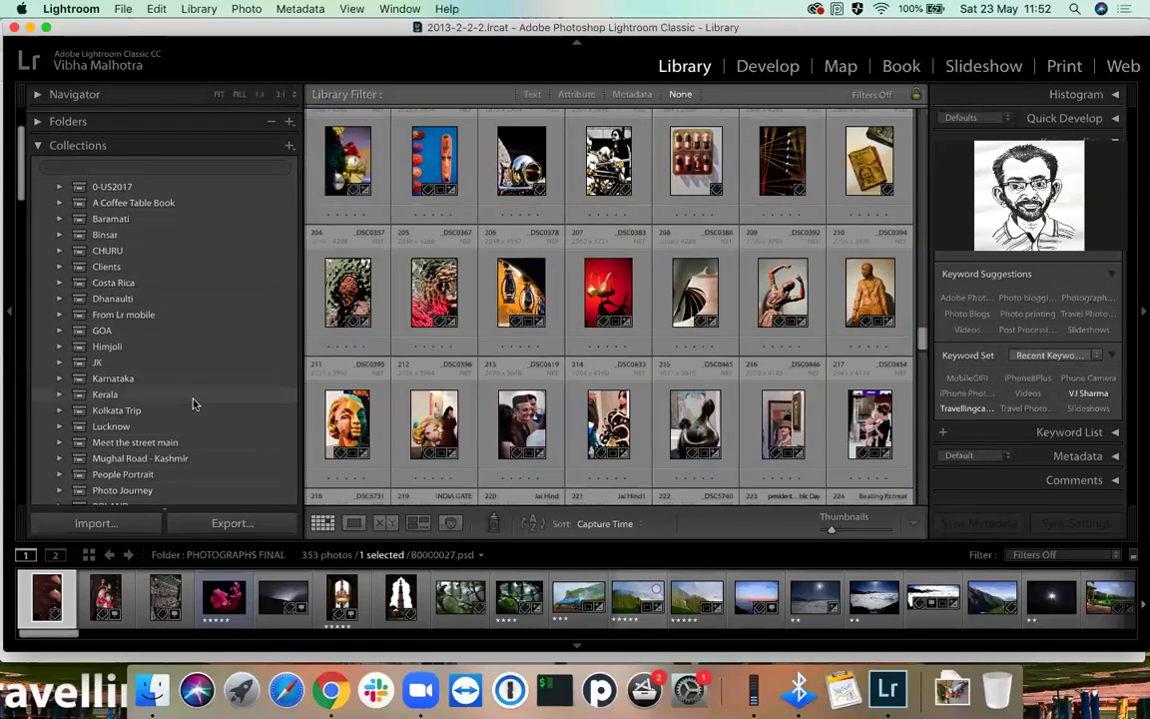
pyautogui.scroll(-5, 589, 313)
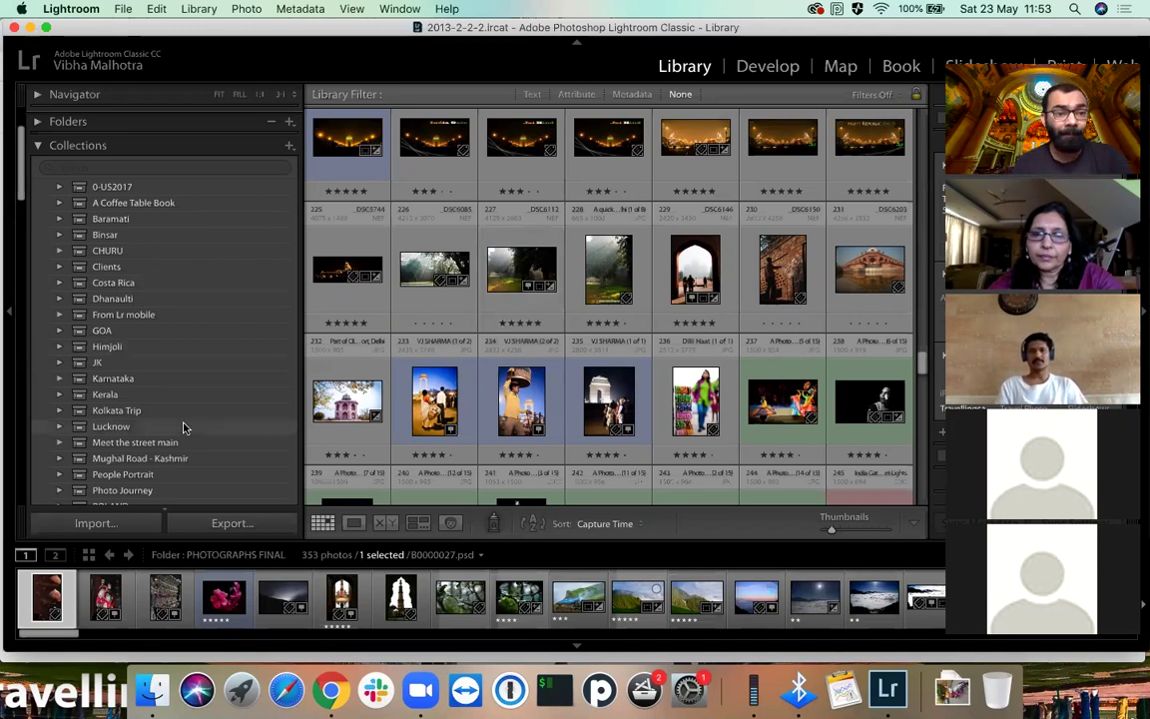
pyautogui.scroll(-10, 184, 428)
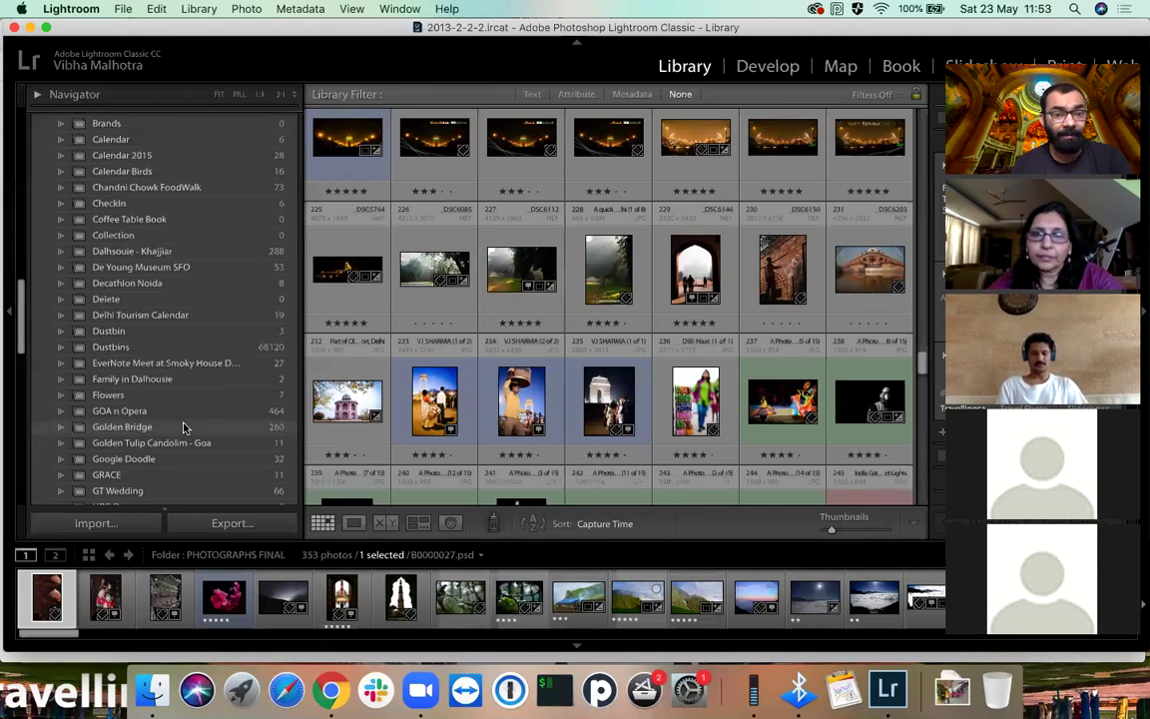
pyautogui.scroll(-1, 184, 428)
pyautogui.scroll(-10, 183, 429)
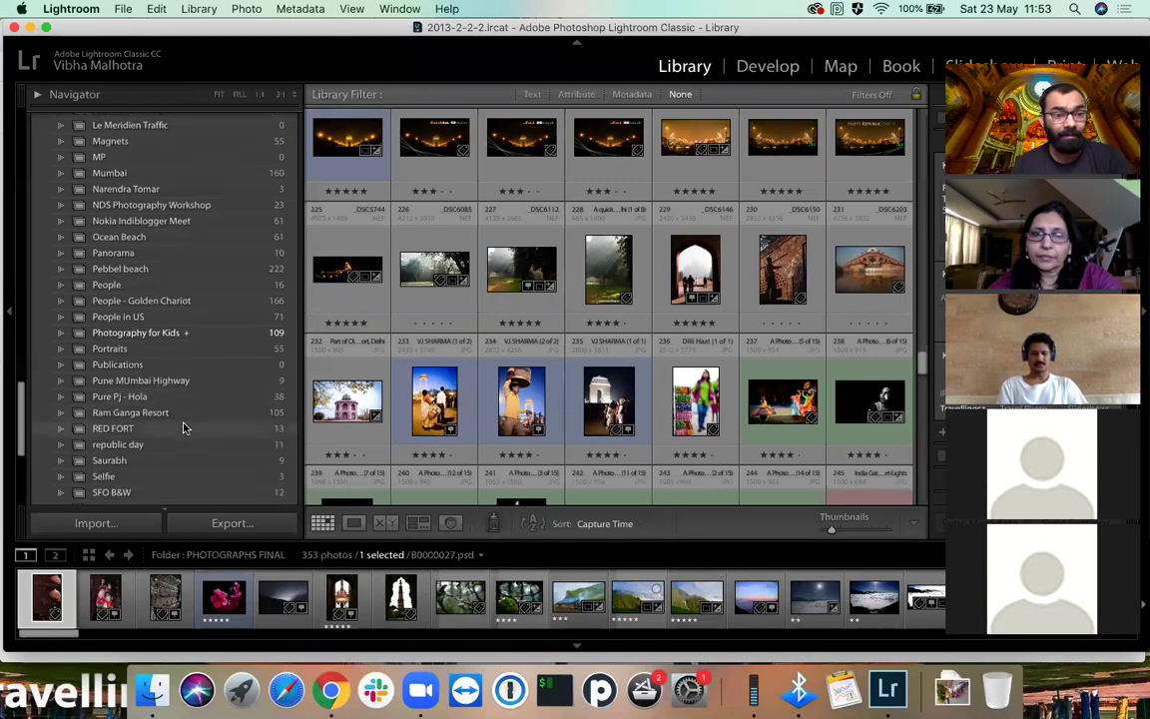
pyautogui.scroll(15, 183, 429)
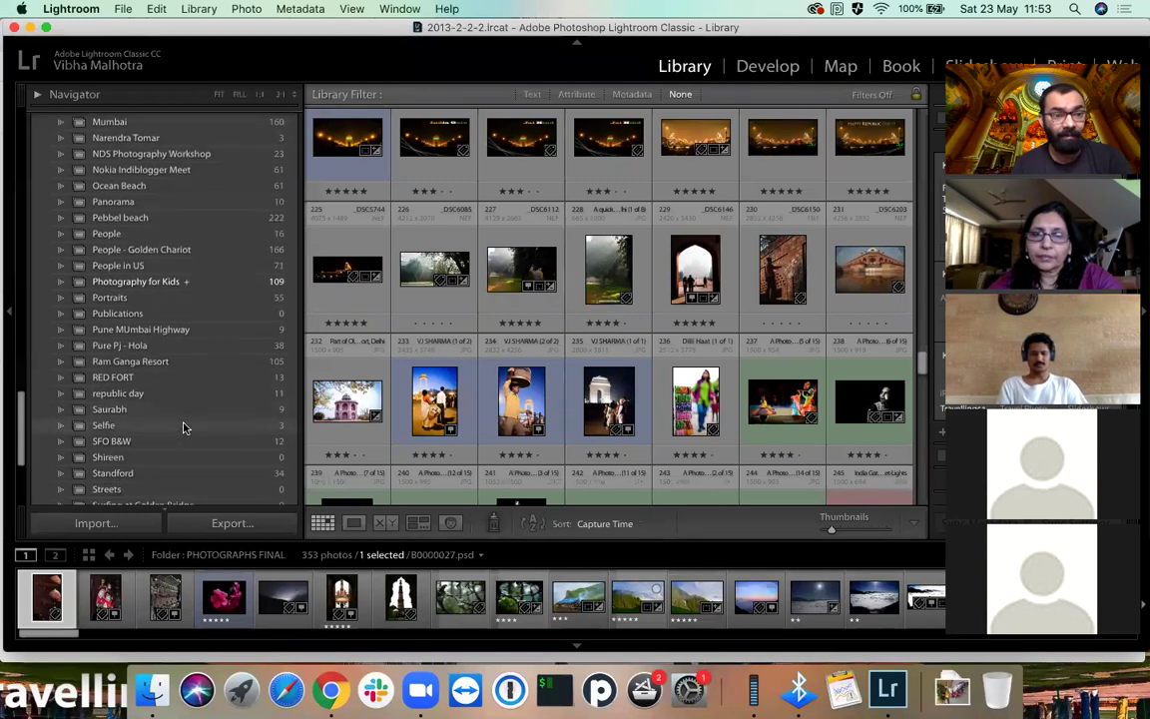
pyautogui.scroll(5, 183, 428)
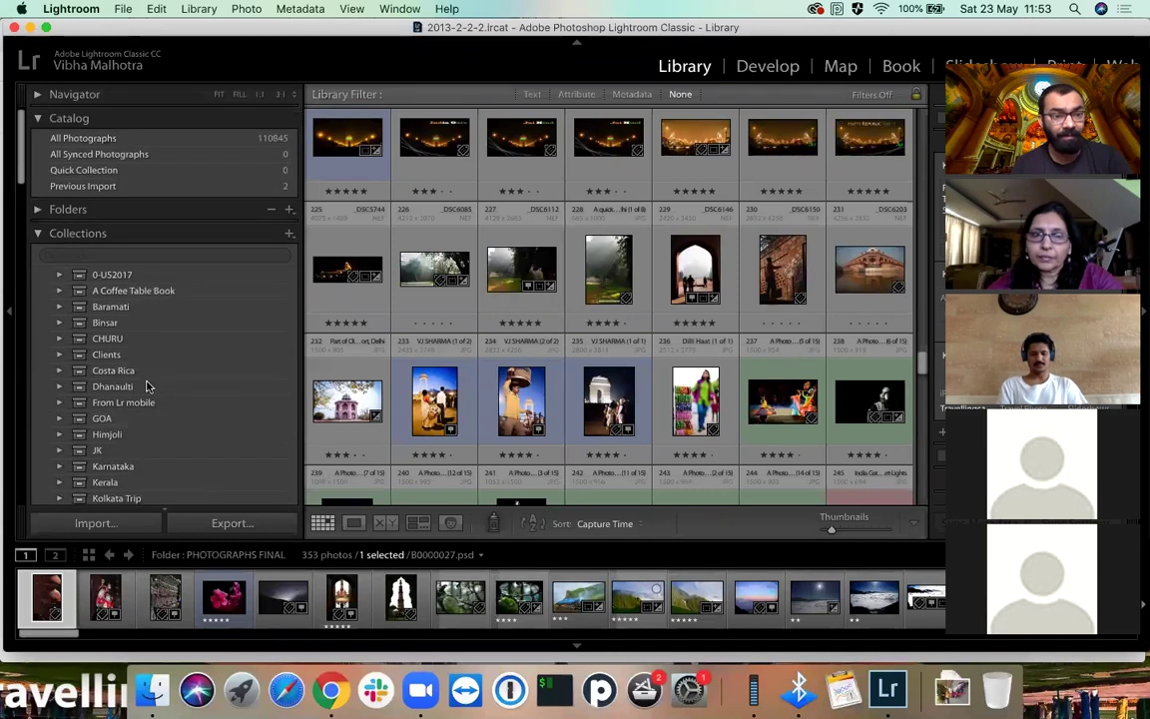
# Show the People Portrait collection set and look through its photos down to the last one
pyautogui.scroll(-5, 146, 386)
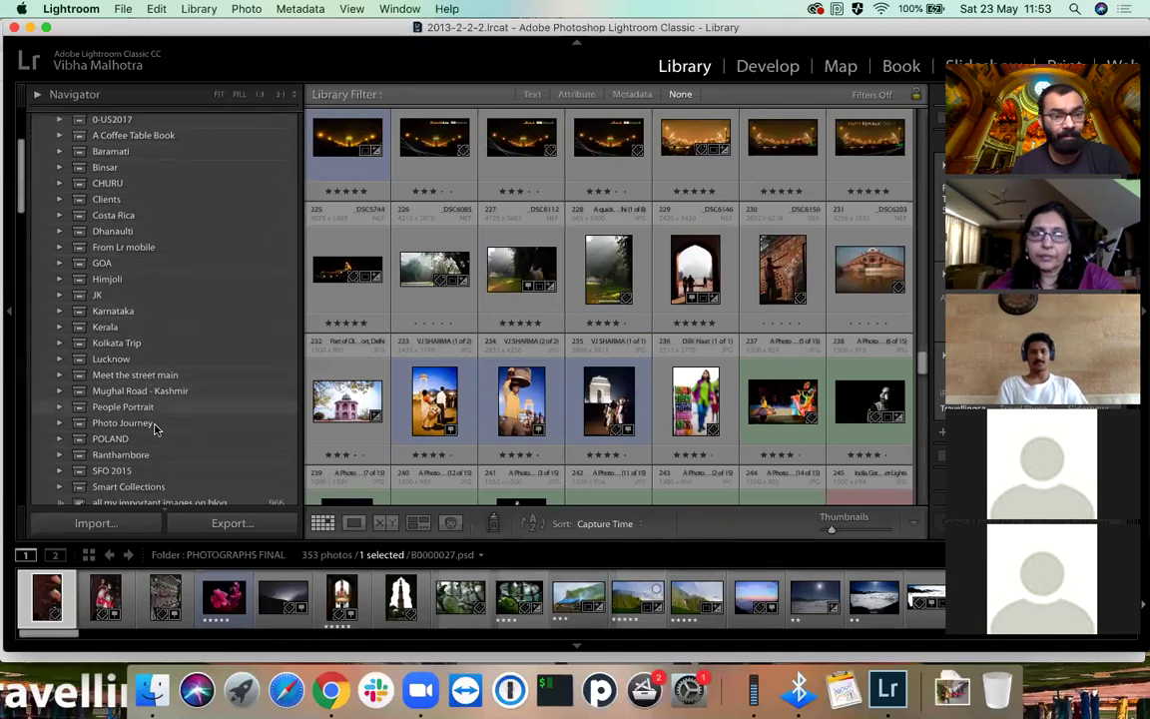
pyautogui.click(130, 439)
pyautogui.click(121, 407)
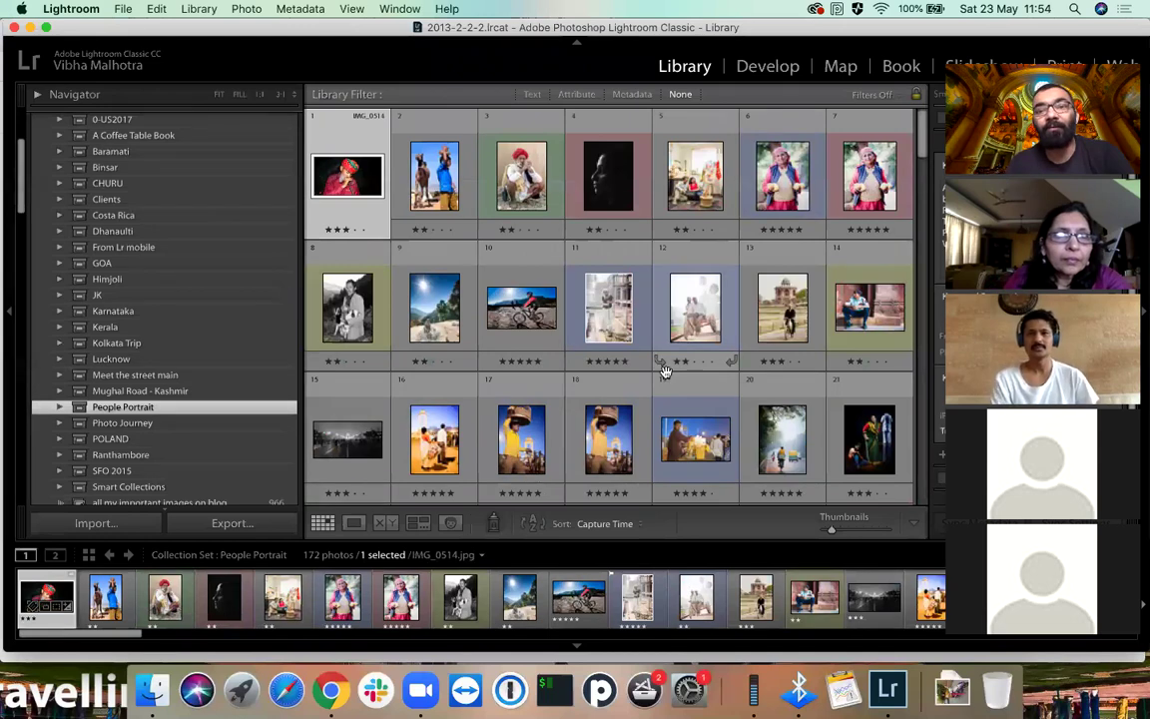
pyautogui.scroll(-5, 666, 372)
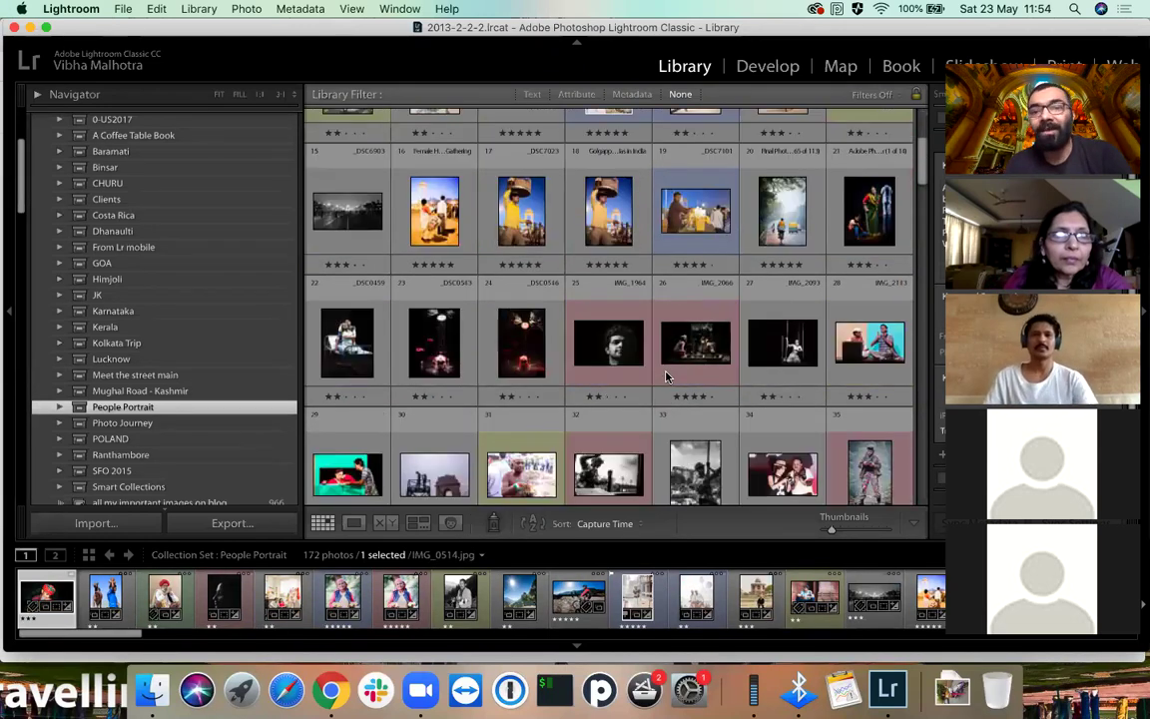
pyautogui.scroll(-15, 666, 376)
pyautogui.scroll(-16, 666, 377)
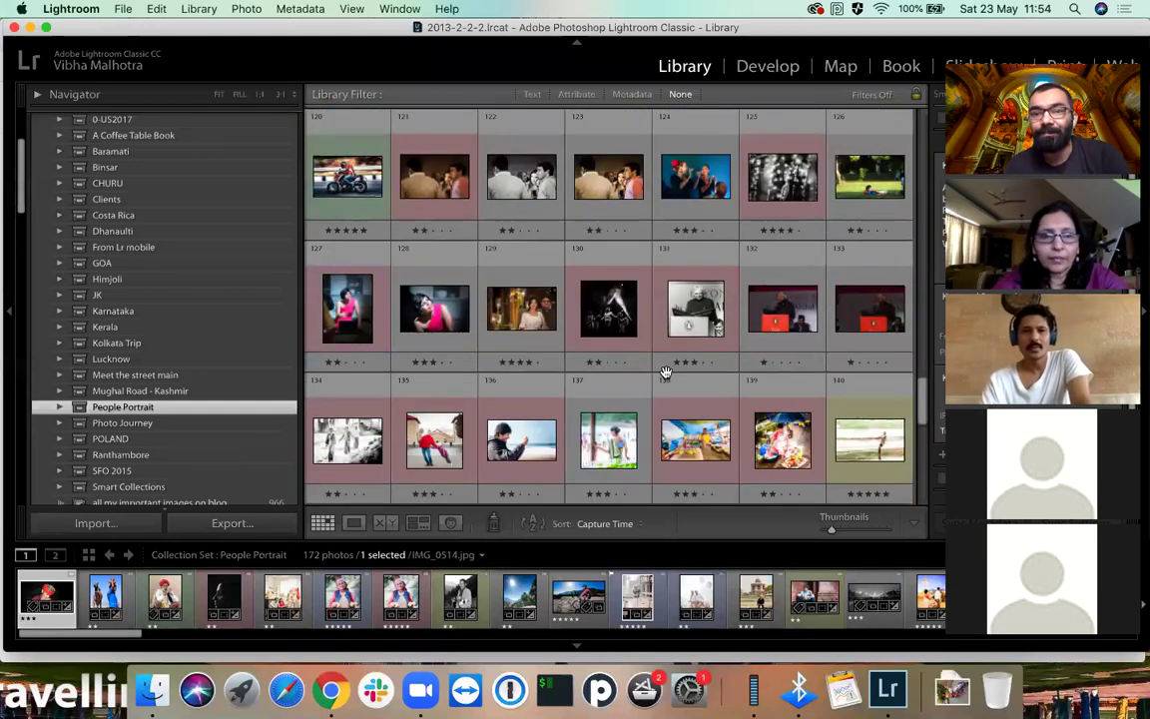
pyautogui.scroll(-10, 666, 372)
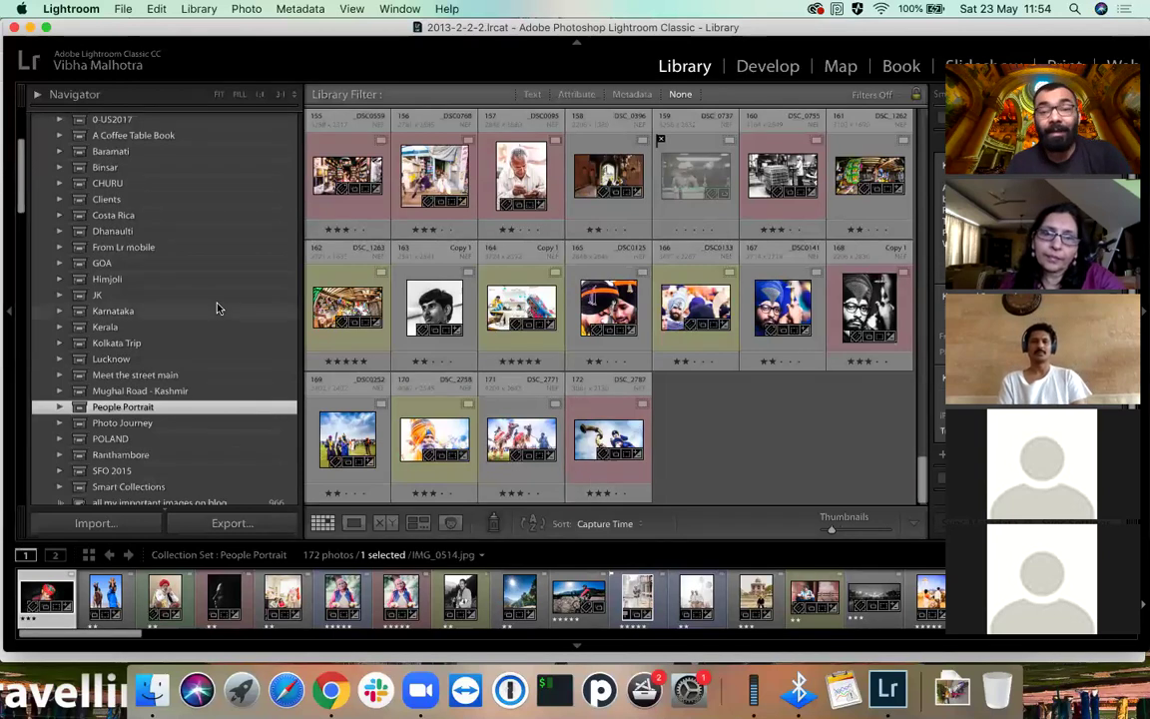
# Show all photographs in the catalog and select the photo IMG_0515
pyautogui.scroll(5, 218, 308)
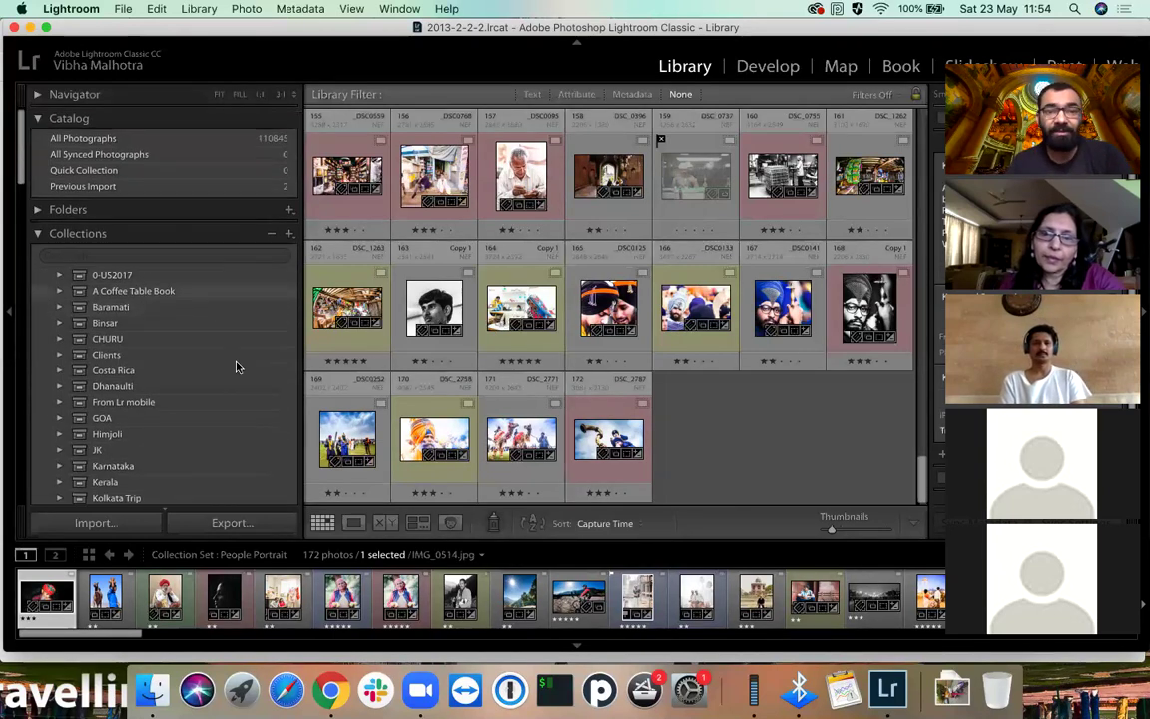
pyautogui.scroll(-3, 215, 436)
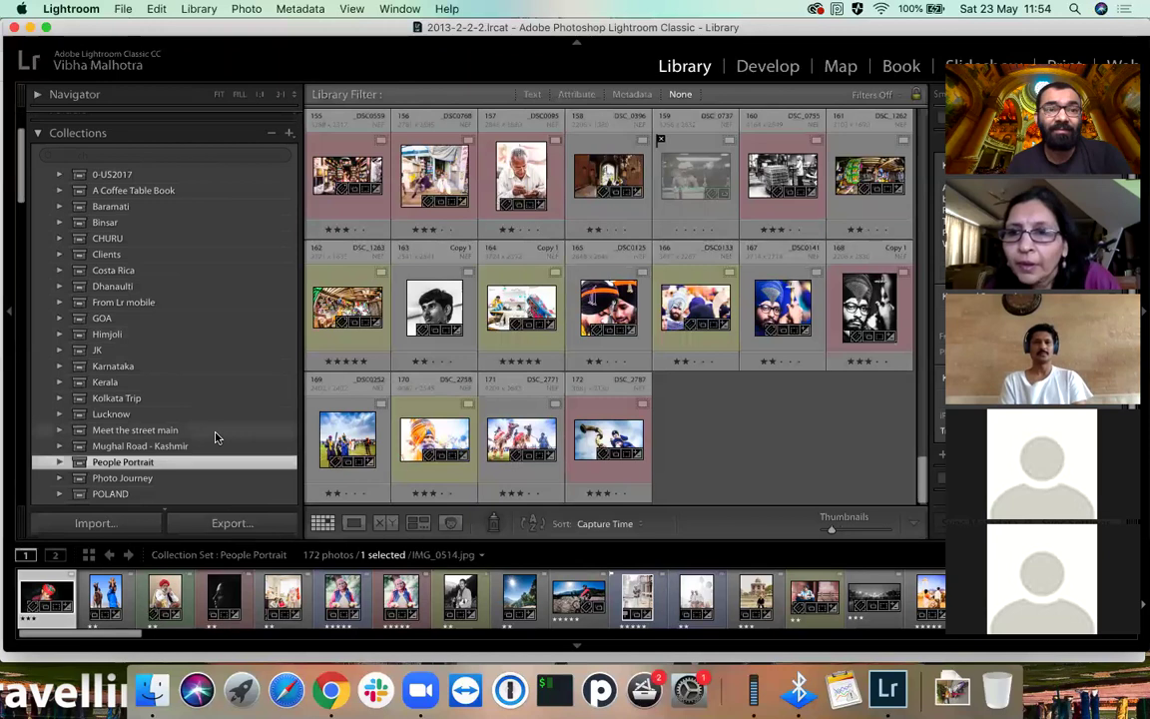
pyautogui.scroll(4, 216, 436)
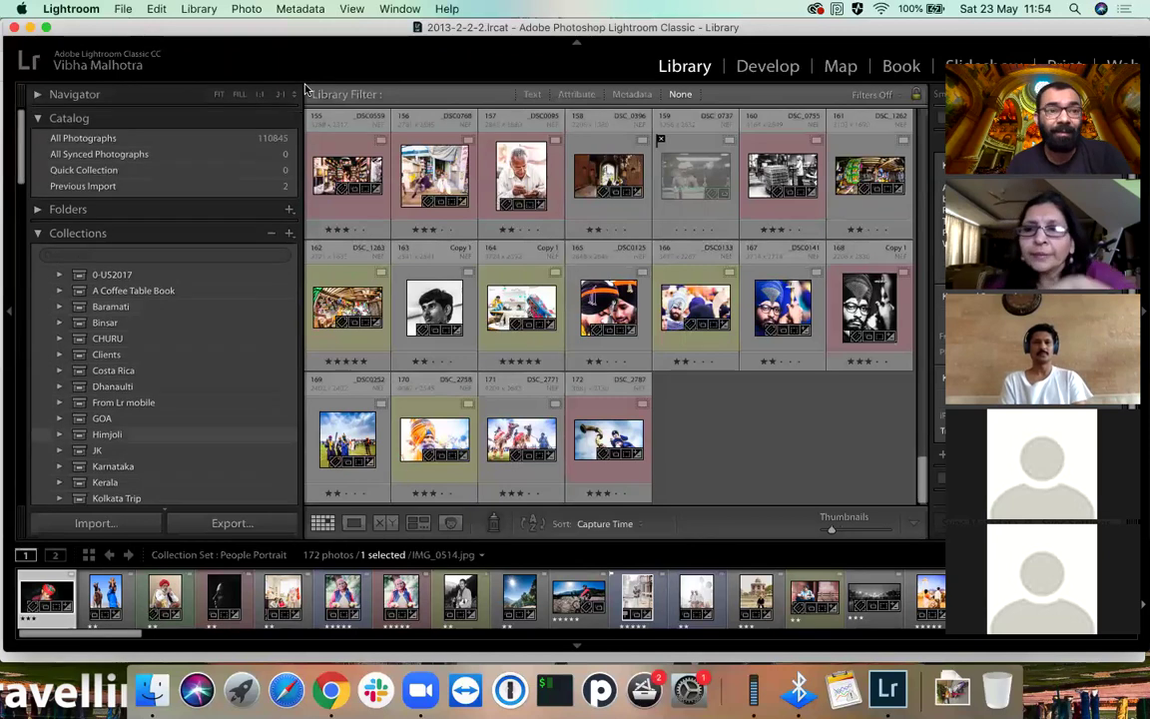
pyautogui.click(178, 139)
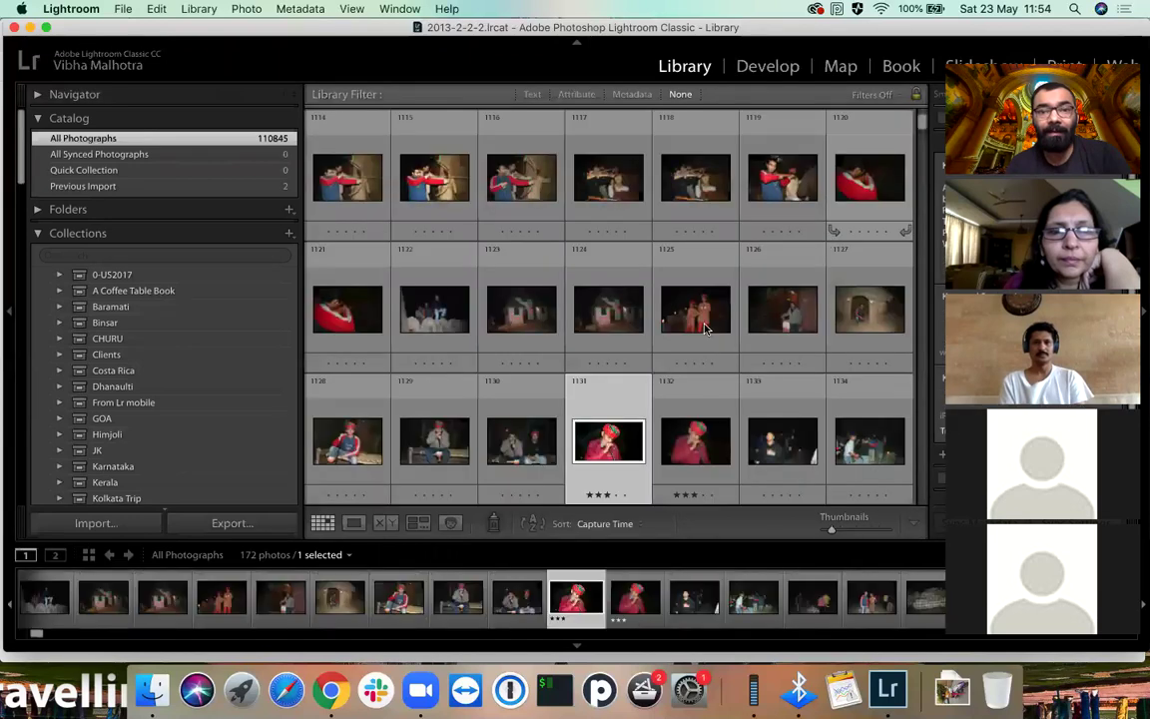
pyautogui.click(767, 449)
pyautogui.scroll(-2, 519, 429)
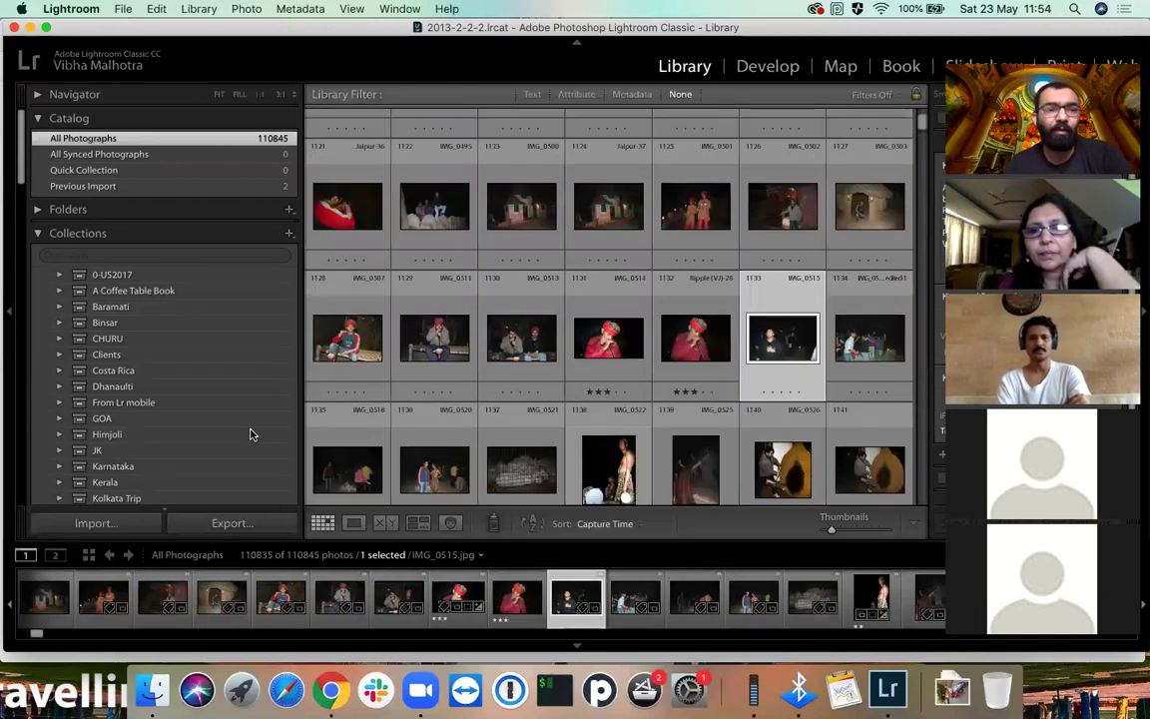
# Try to add the photo IMG_0515 to the A Coffee Table Book collection set
pyautogui.scroll(-1, 250, 433)
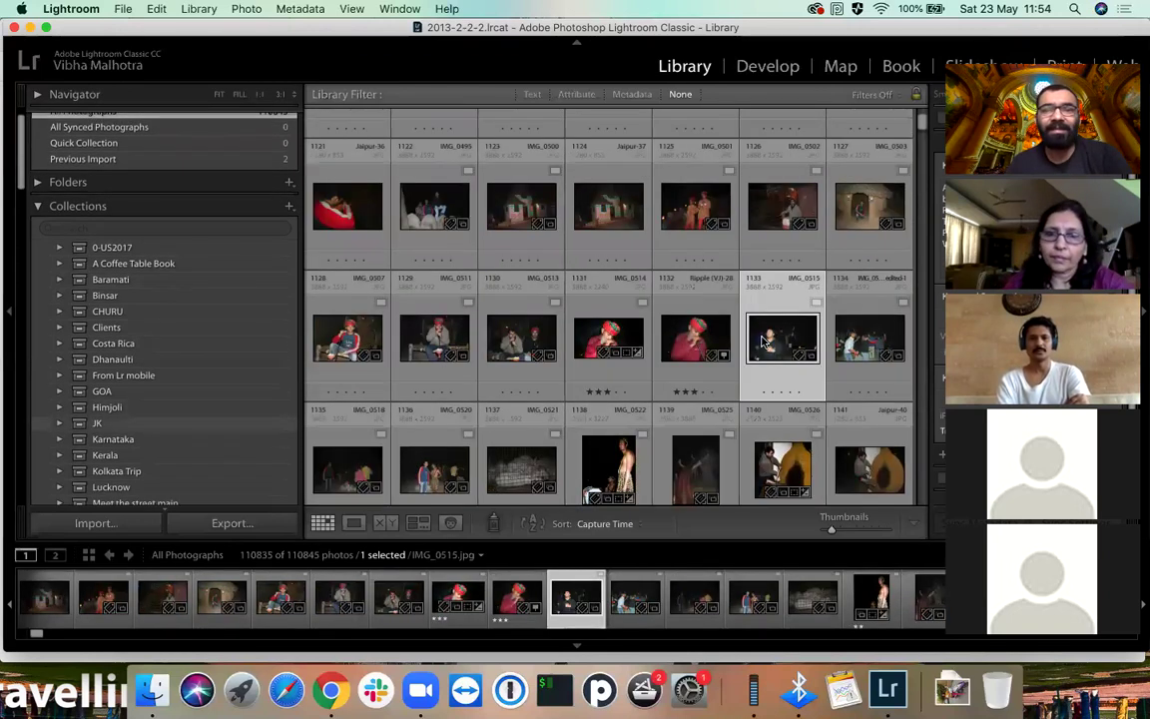
pyautogui.moveTo(783, 338); pyautogui.dragTo(138, 265)
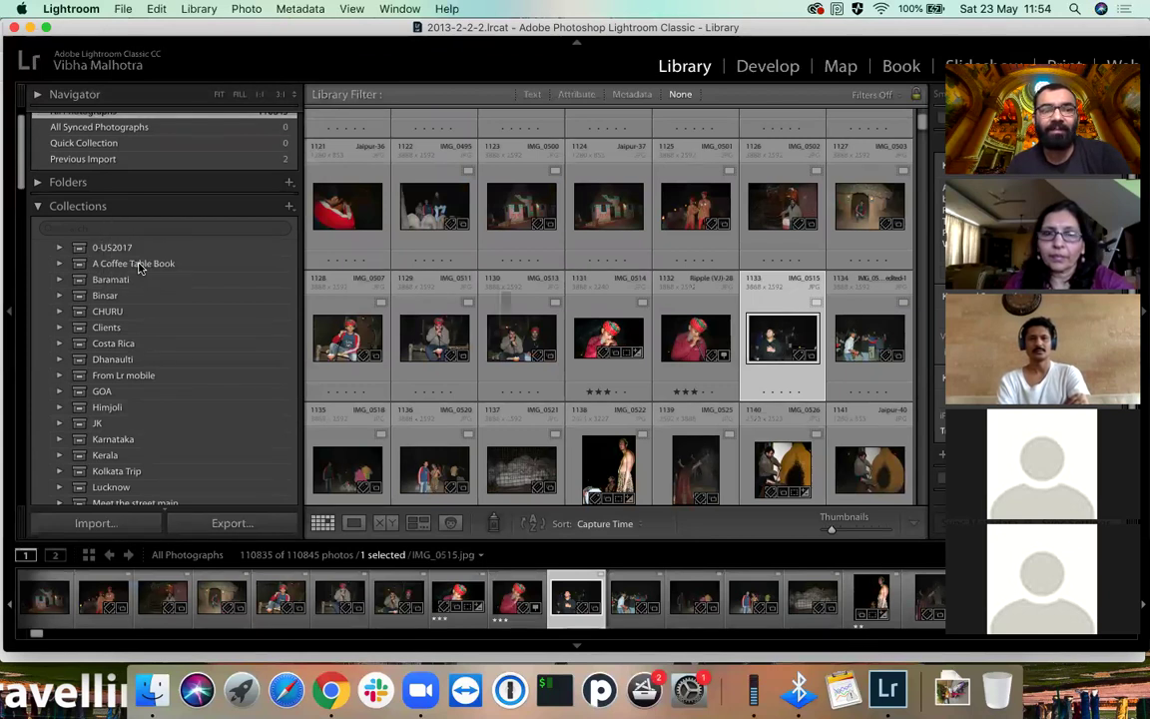
pyautogui.moveTo(765, 351); pyautogui.dragTo(99, 264)
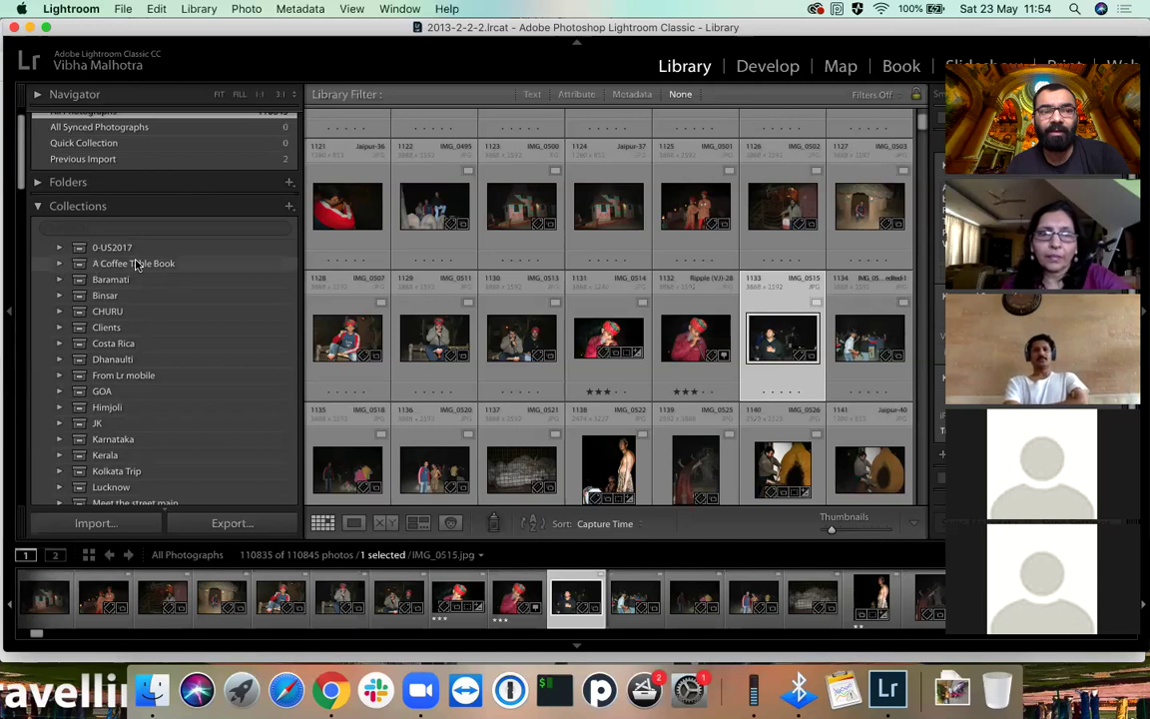
# Create a collection named Demo outside any collection set, with the selected photo IMG_0515 included
pyautogui.moveTo(783, 338); pyautogui.dragTo(146, 265)
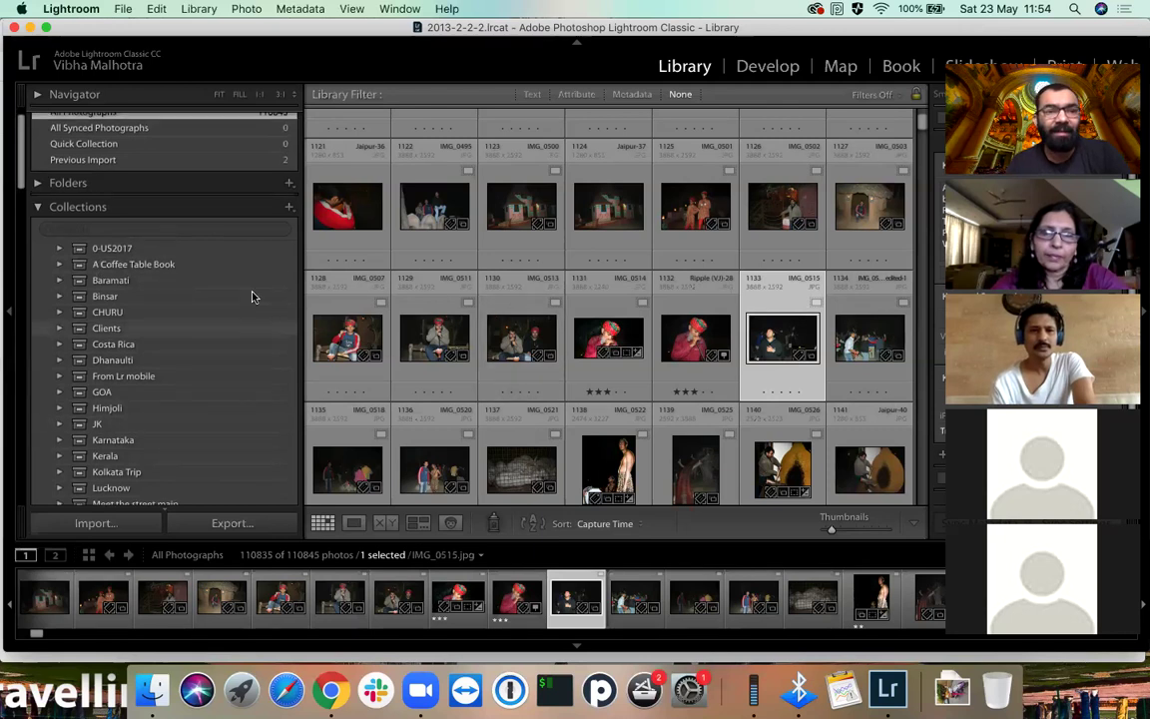
pyautogui.scroll(2, 252, 296)
pyautogui.click(290, 233)
pyautogui.click(329, 249)
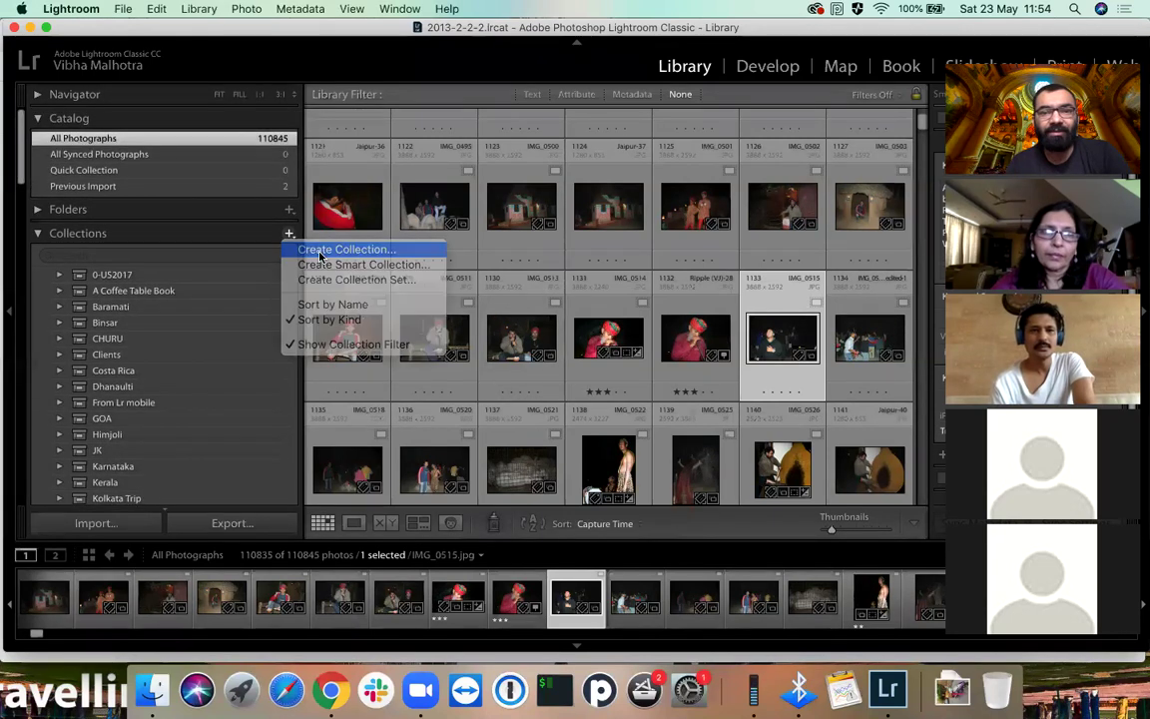
pyautogui.write('Demo')
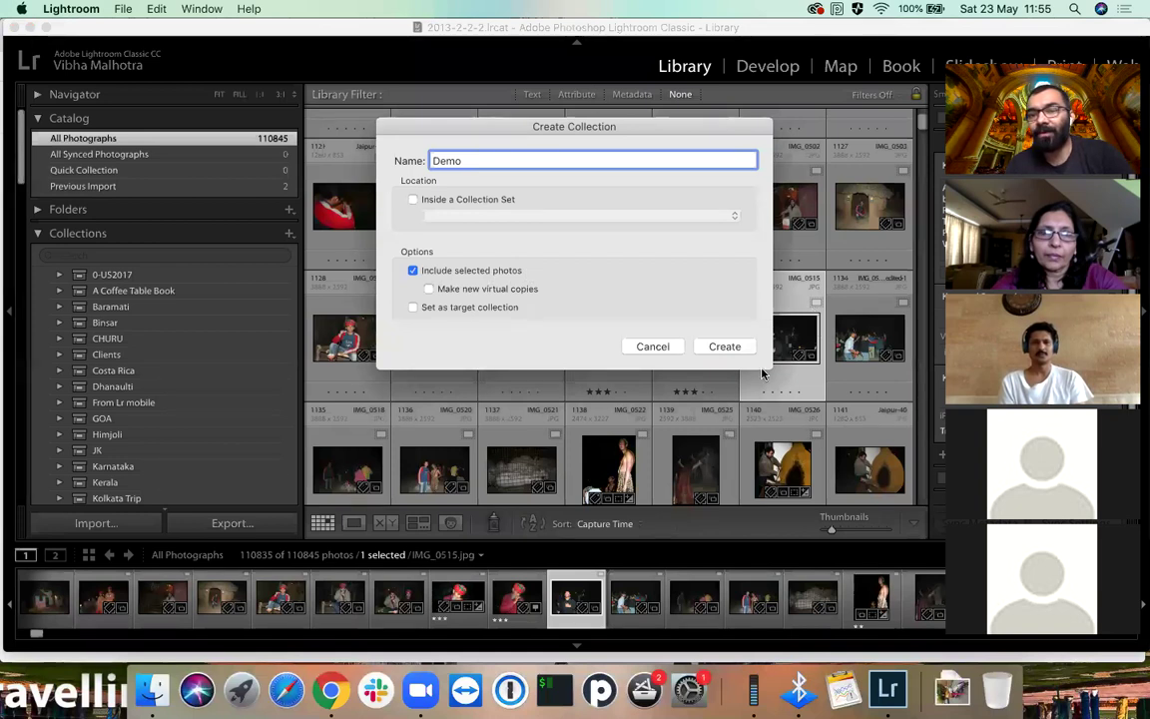
pyautogui.click(728, 348)
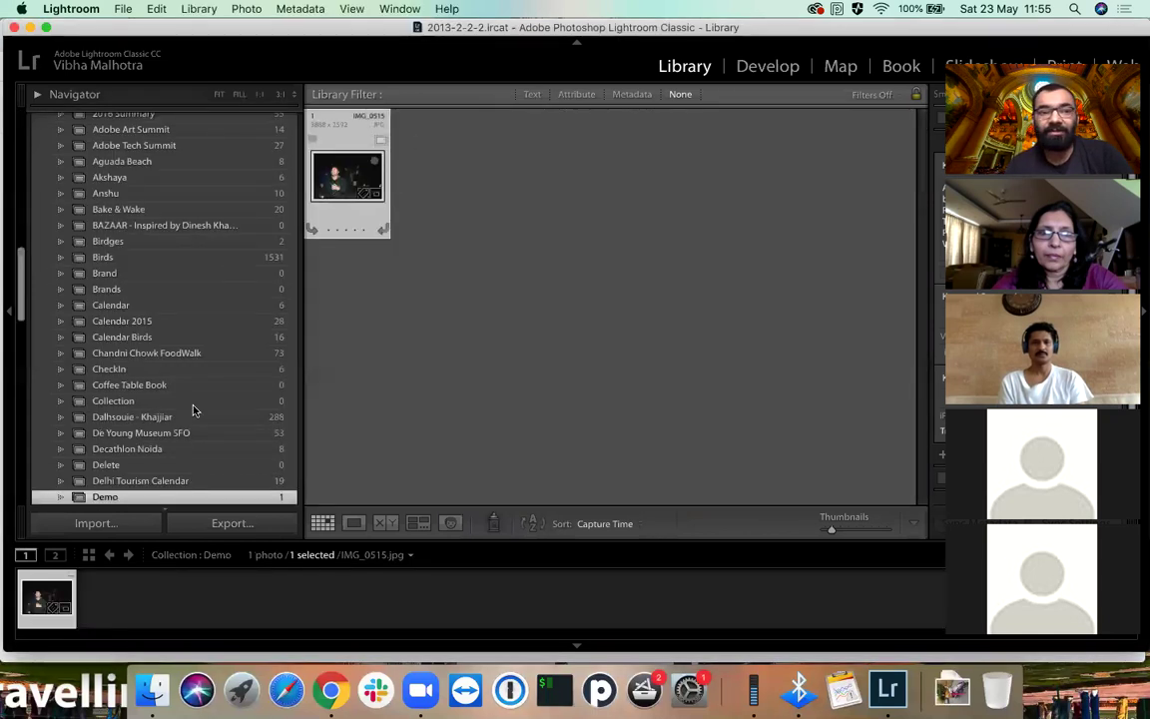
# Look through the collections list and show the photos of the A Coffee Table Book collection set
pyautogui.scroll(10, 194, 410)
pyautogui.scroll(-15, 193, 410)
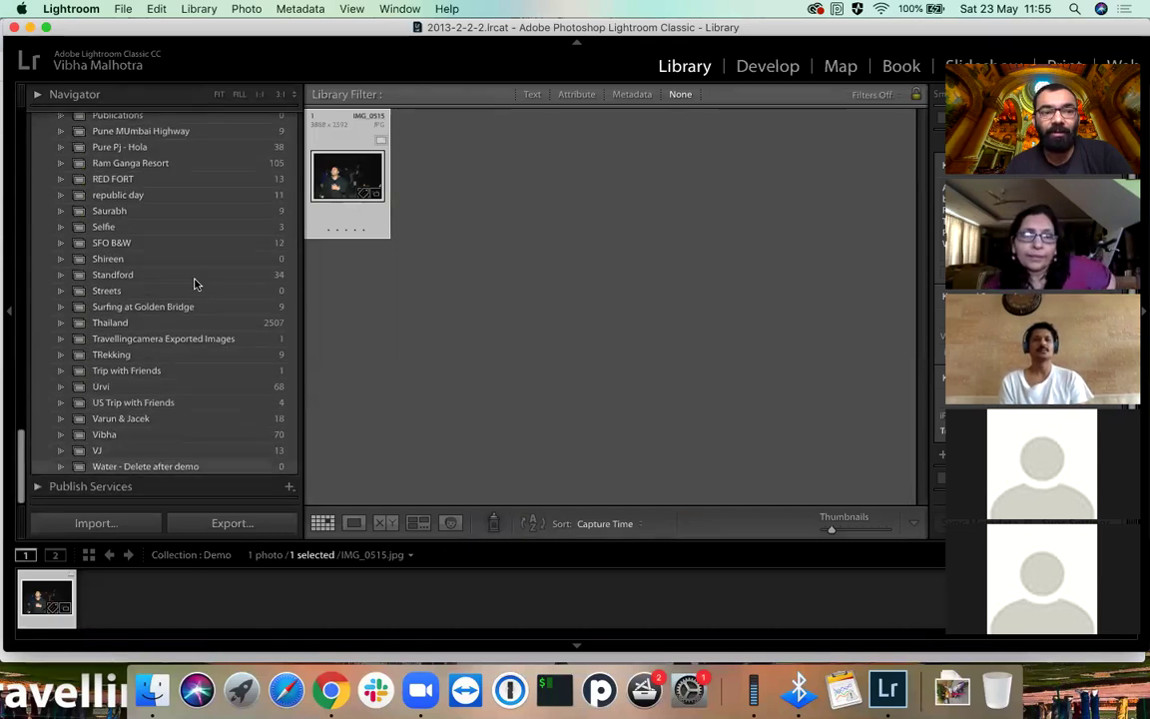
pyautogui.scroll(20, 194, 284)
pyautogui.scroll(-1, 139, 305)
pyautogui.click(149, 292)
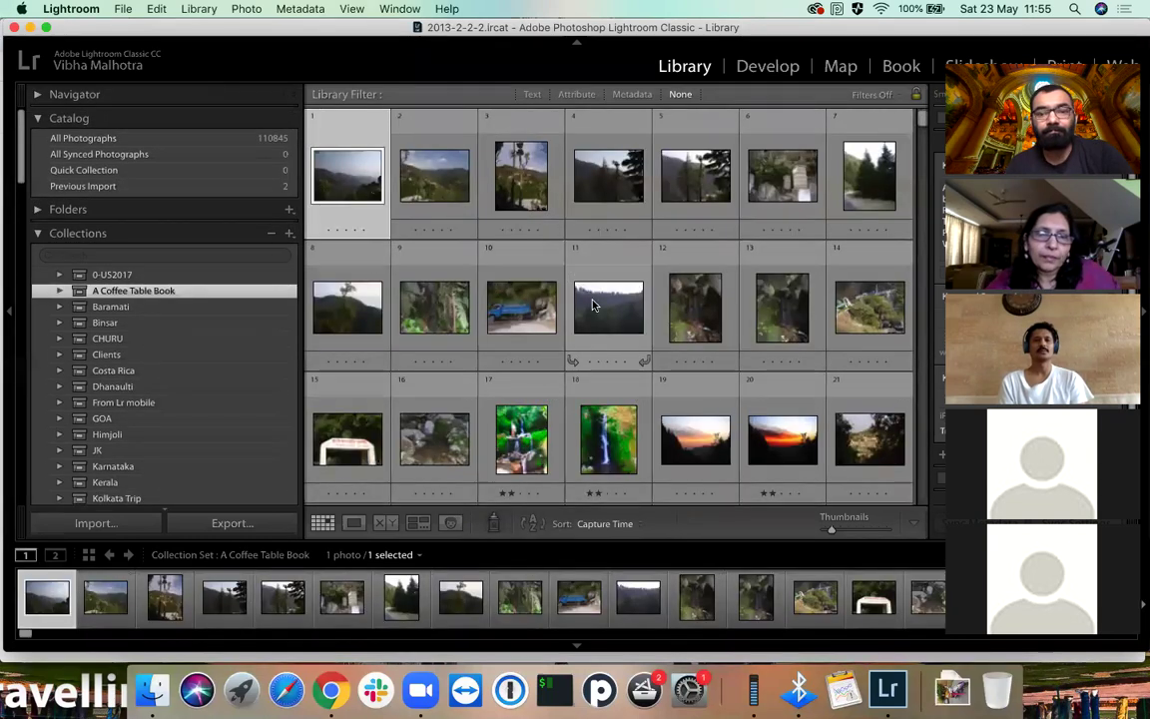
# Select the row of seven photos from P4150151 through P4150170 in the A Coffee Table Book collection set
pyautogui.click(592, 306)
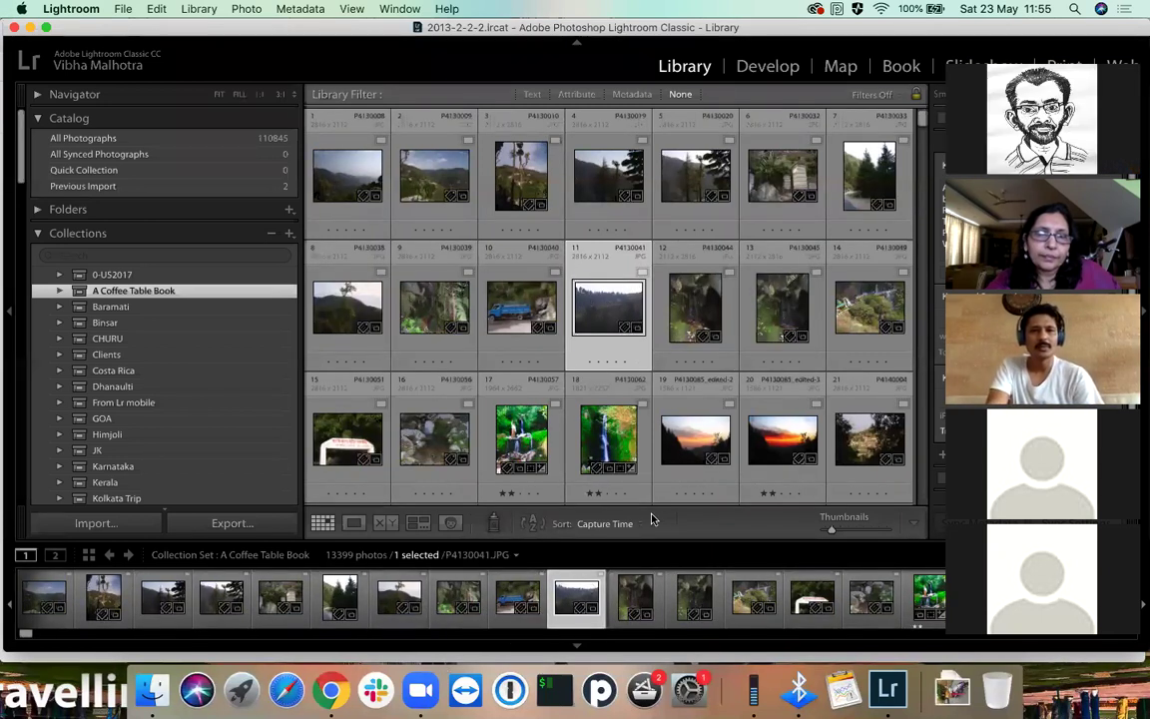
pyautogui.scroll(-10, 817, 421)
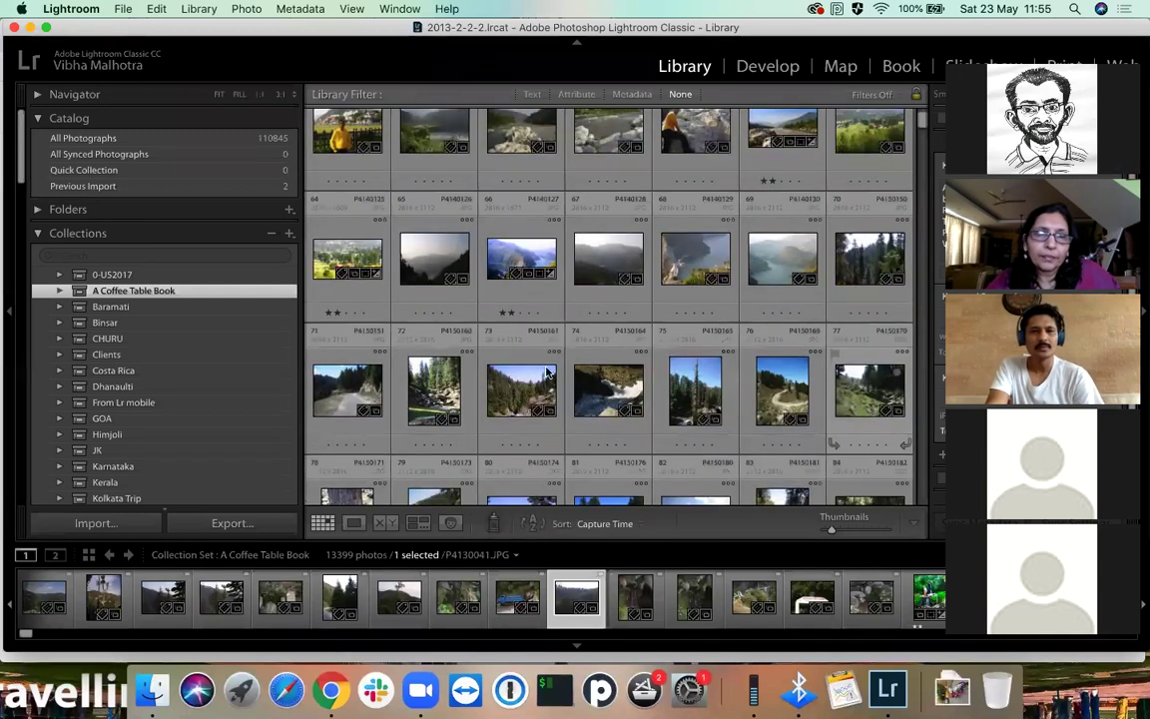
pyautogui.click(849, 394)
pyautogui.click(344, 392)
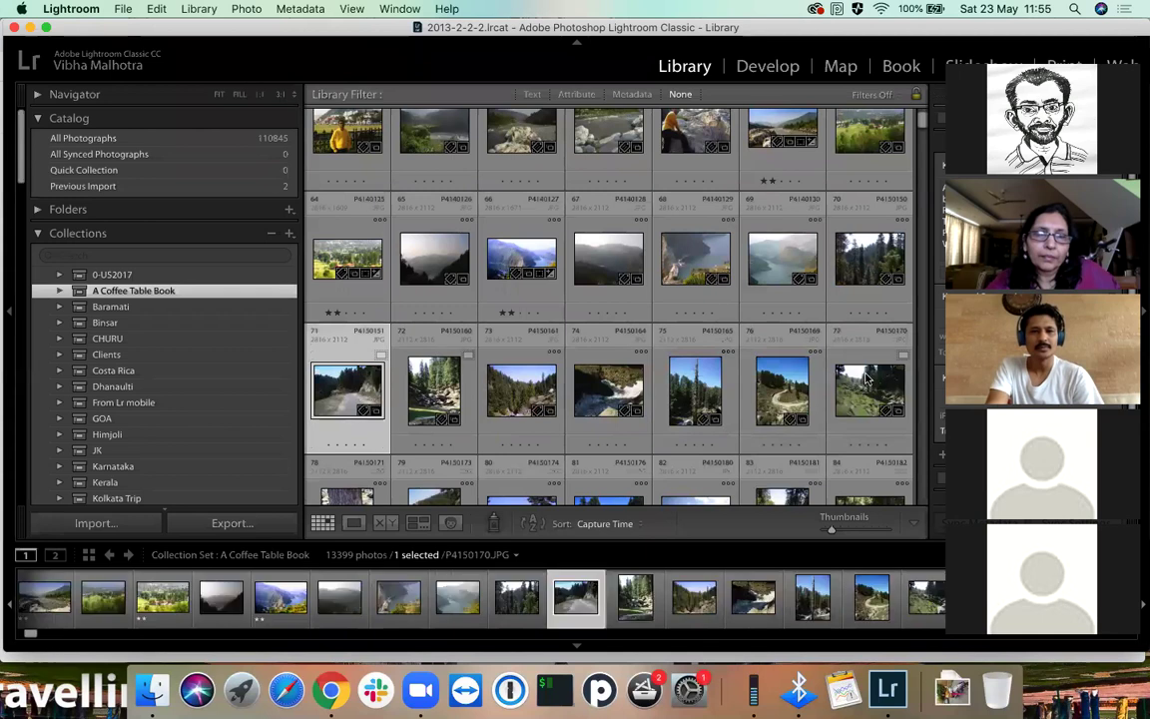
pyautogui.keyDown('shift'); pyautogui.click(865, 380); pyautogui.keyUp('shift')
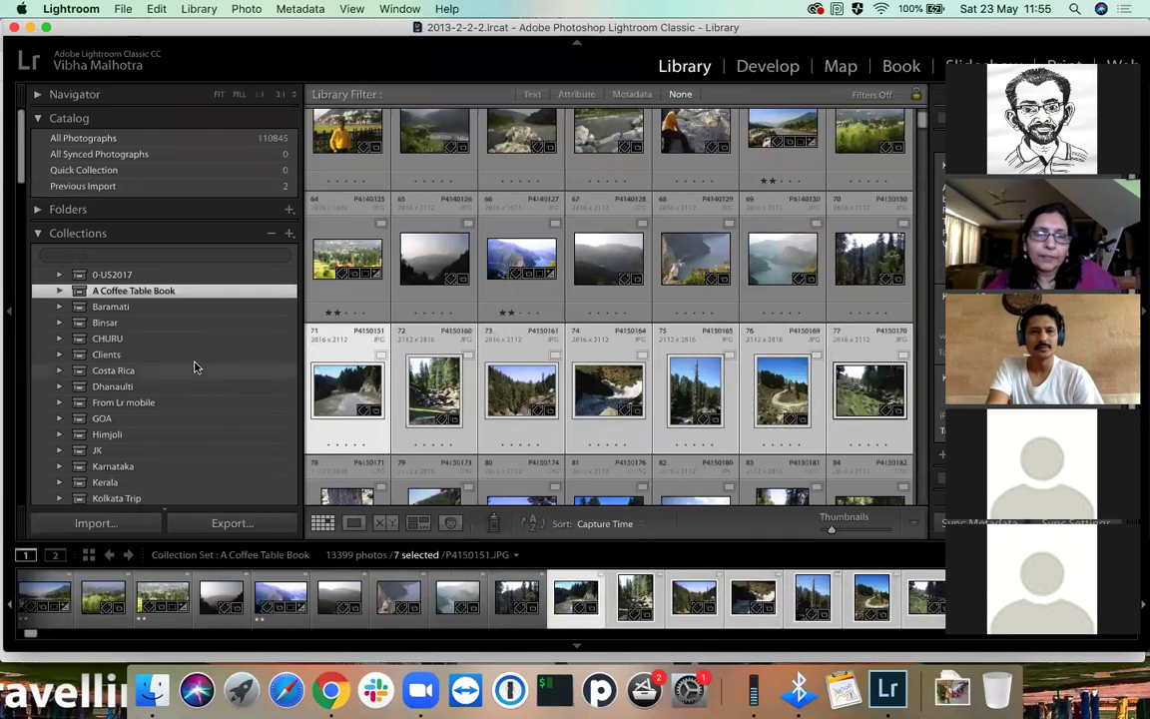
# Add the seven selected photos to the Demo collection and show that collection's contents
pyautogui.scroll(-15, 194, 367)
pyautogui.scroll(10, 194, 368)
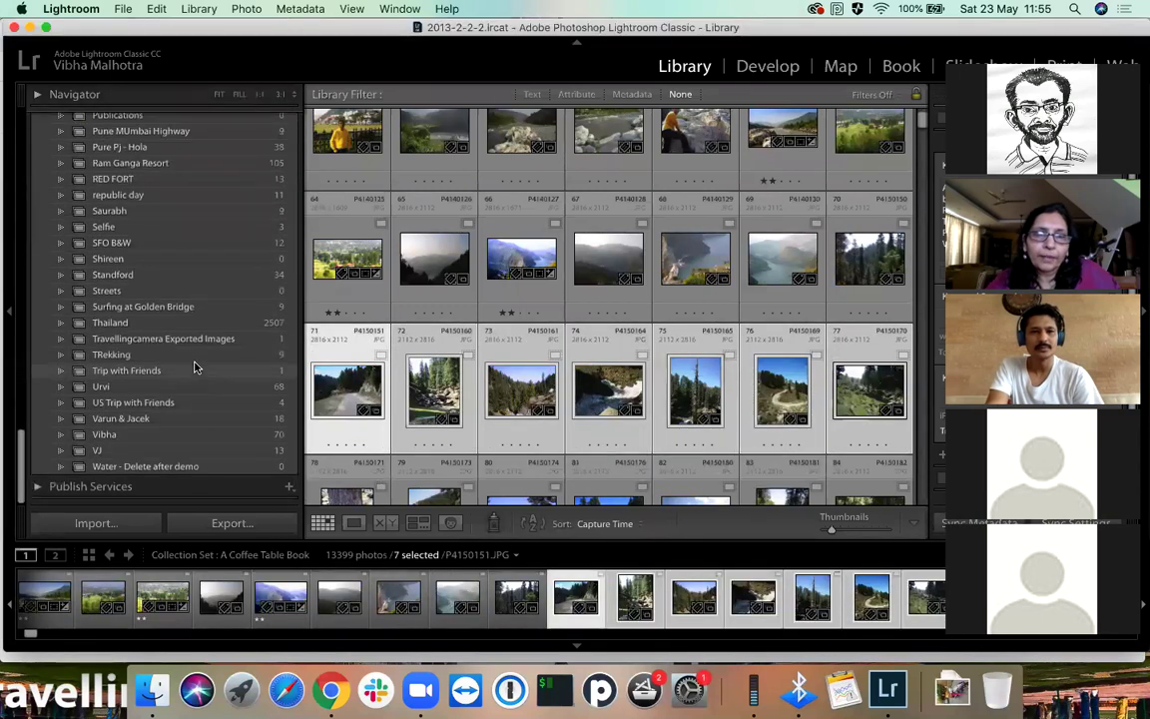
pyautogui.scroll(10, 194, 368)
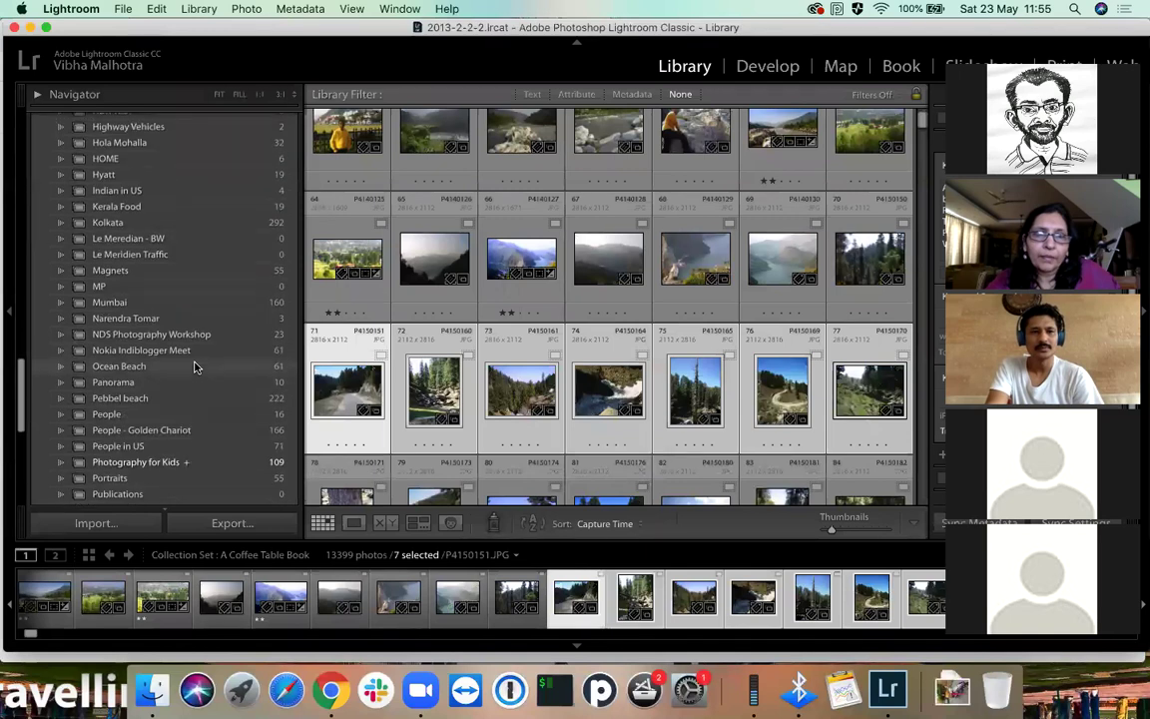
pyautogui.scroll(5, 196, 368)
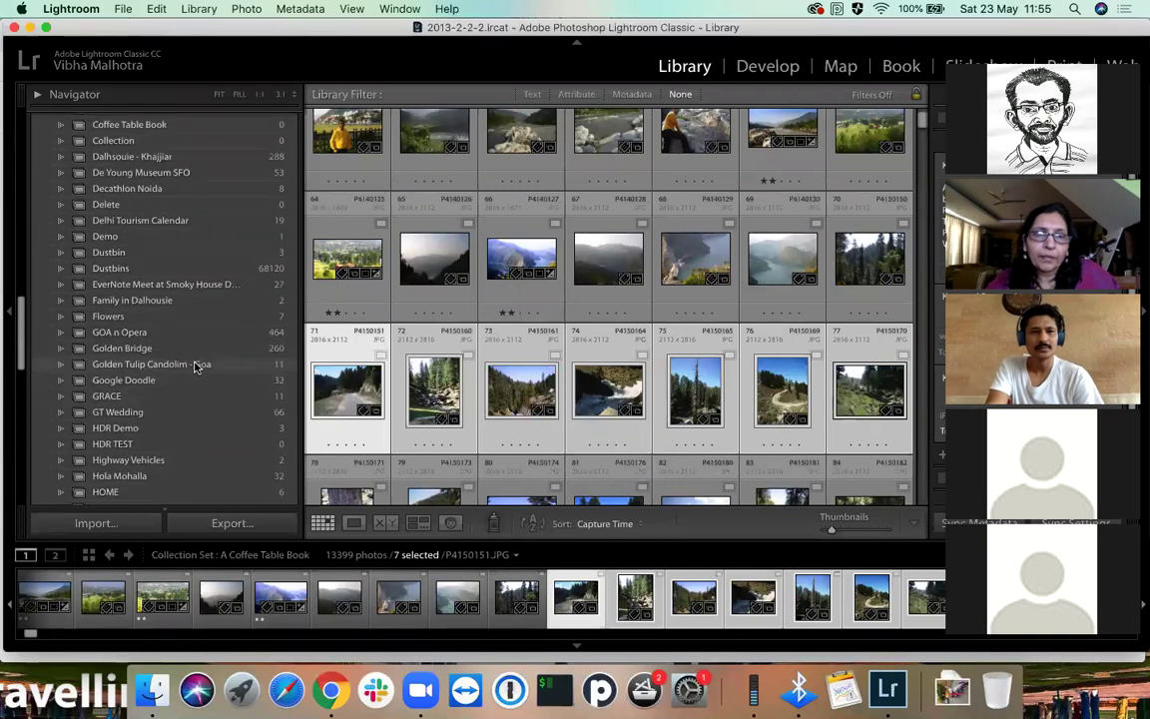
pyautogui.moveTo(346, 388); pyautogui.dragTo(120, 240)
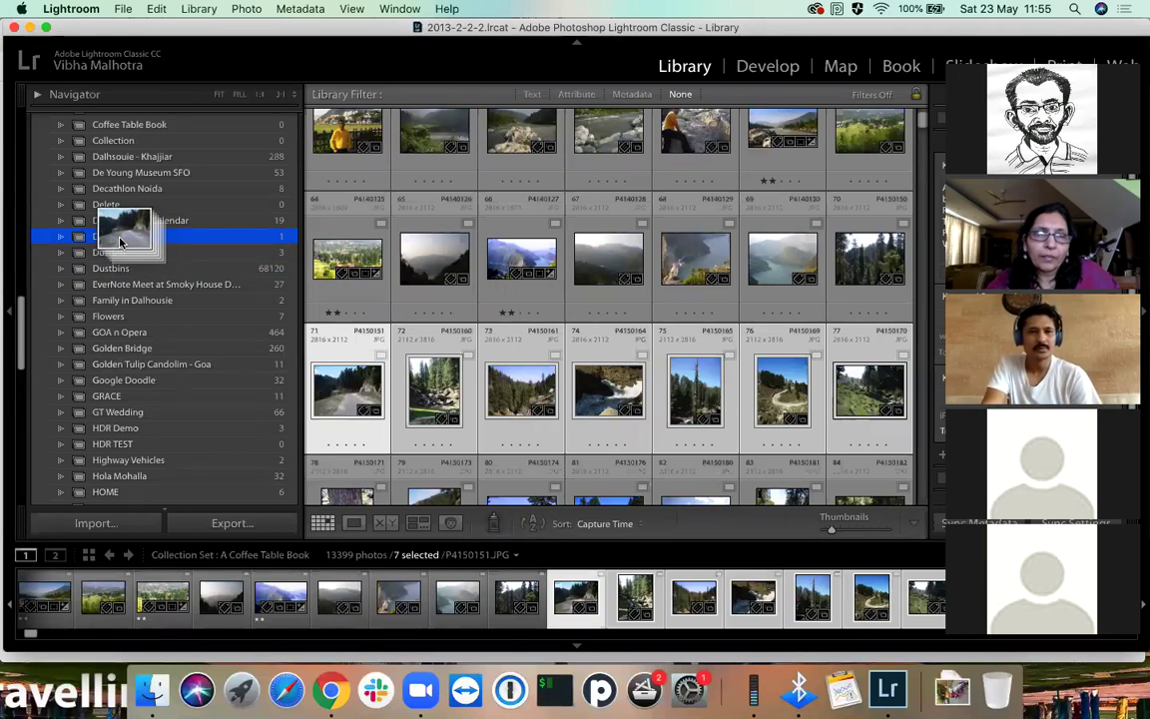
pyautogui.moveTo(120, 241); pyautogui.dragTo(120, 241)
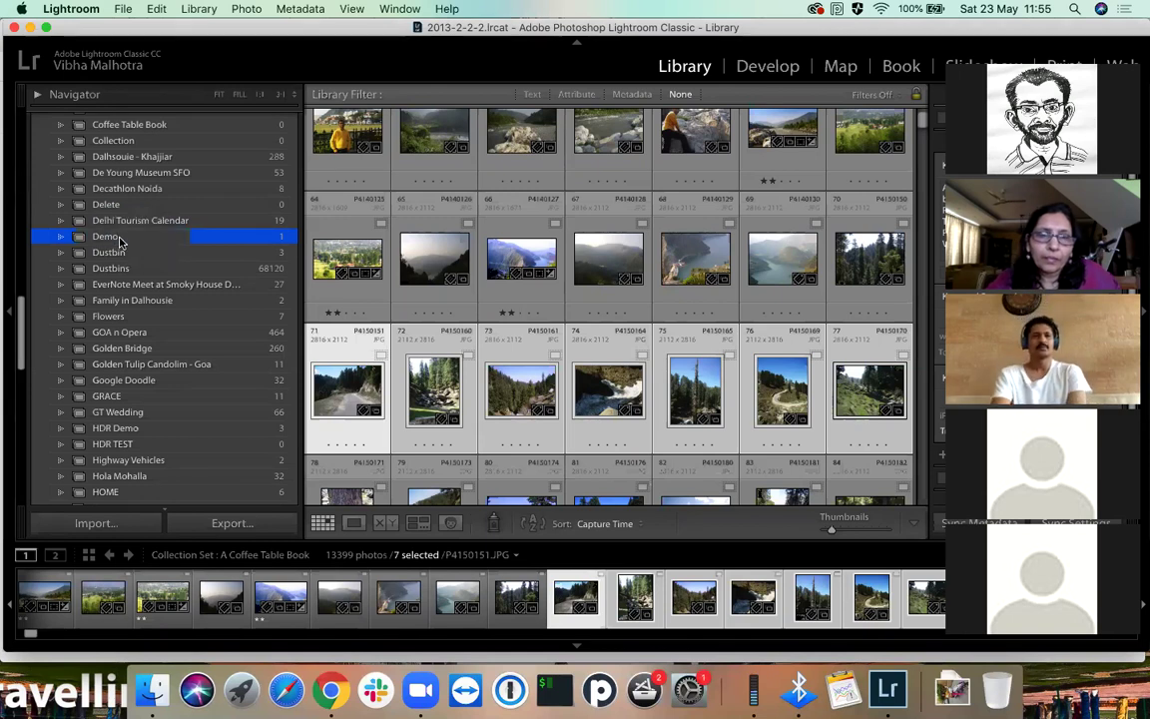
pyautogui.click(117, 238)
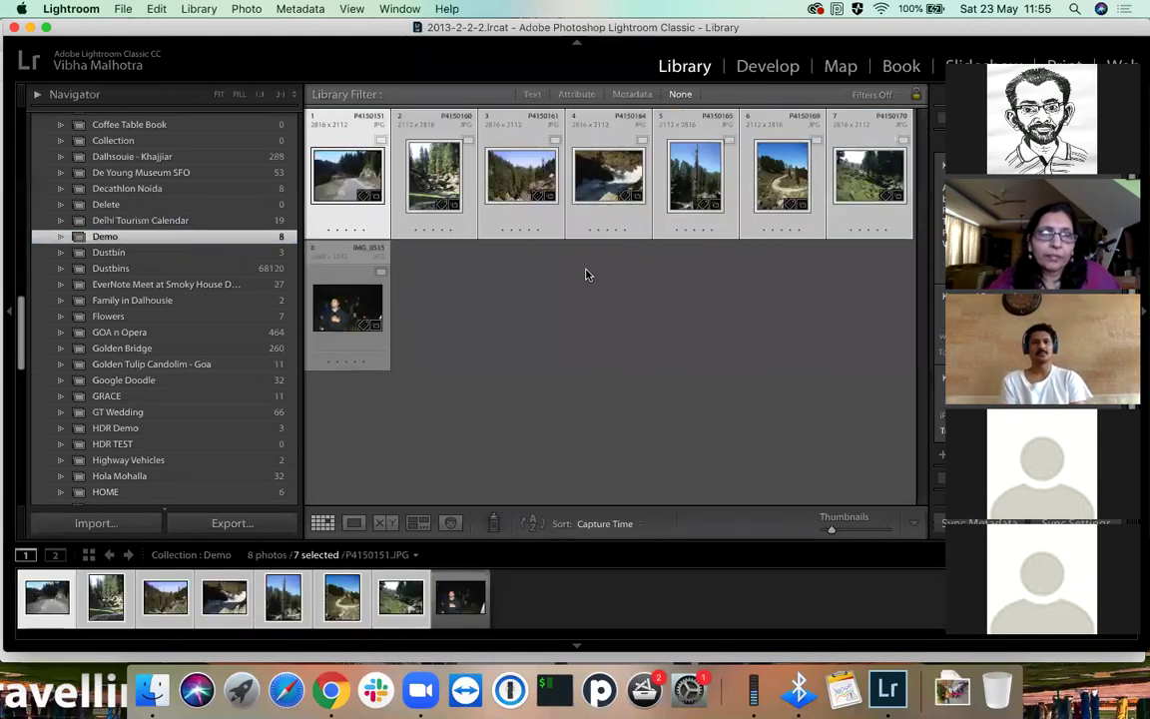
# Reorder the Demo photos as P4150151, P4150160, P4150164, P4150170, P4150161, P4150169, P4150165, IMG_0515, leave none selected, and collapse the Collections section
pyautogui.click(590, 378)
pyautogui.moveTo(813, 185); pyautogui.dragTo(739, 180)
pyautogui.moveTo(427, 183); pyautogui.dragTo(626, 180)
pyautogui.click(544, 327)
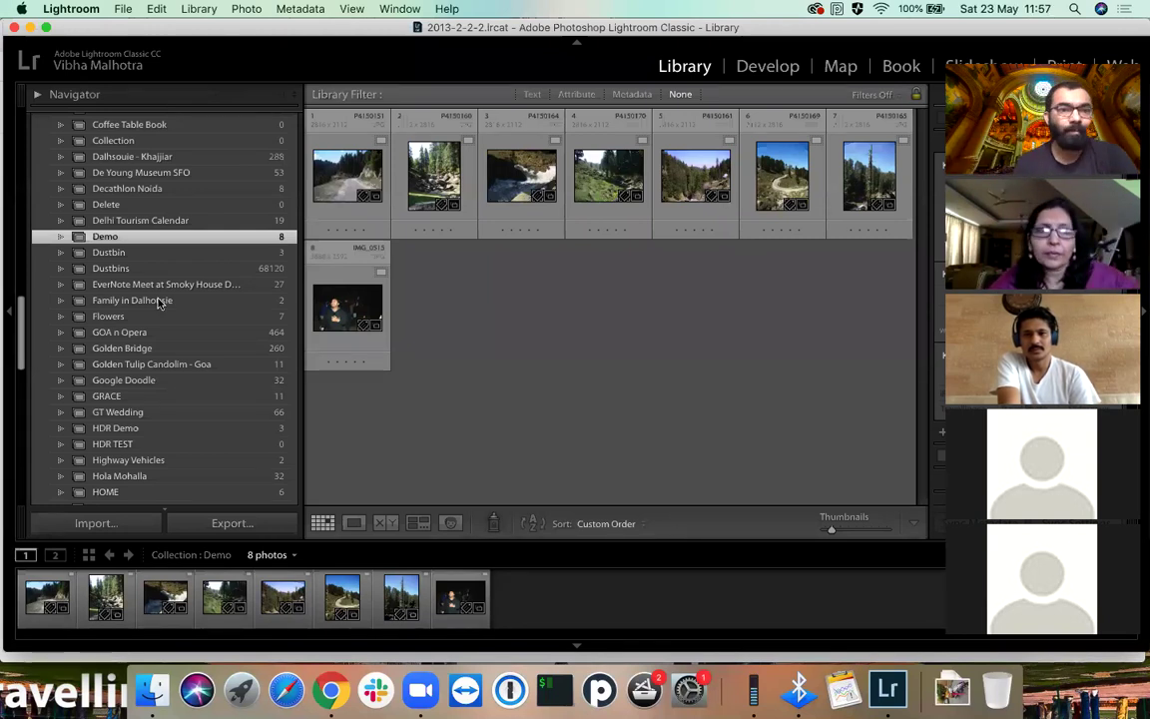
pyautogui.scroll(15, 150, 299)
pyautogui.click(82, 232)
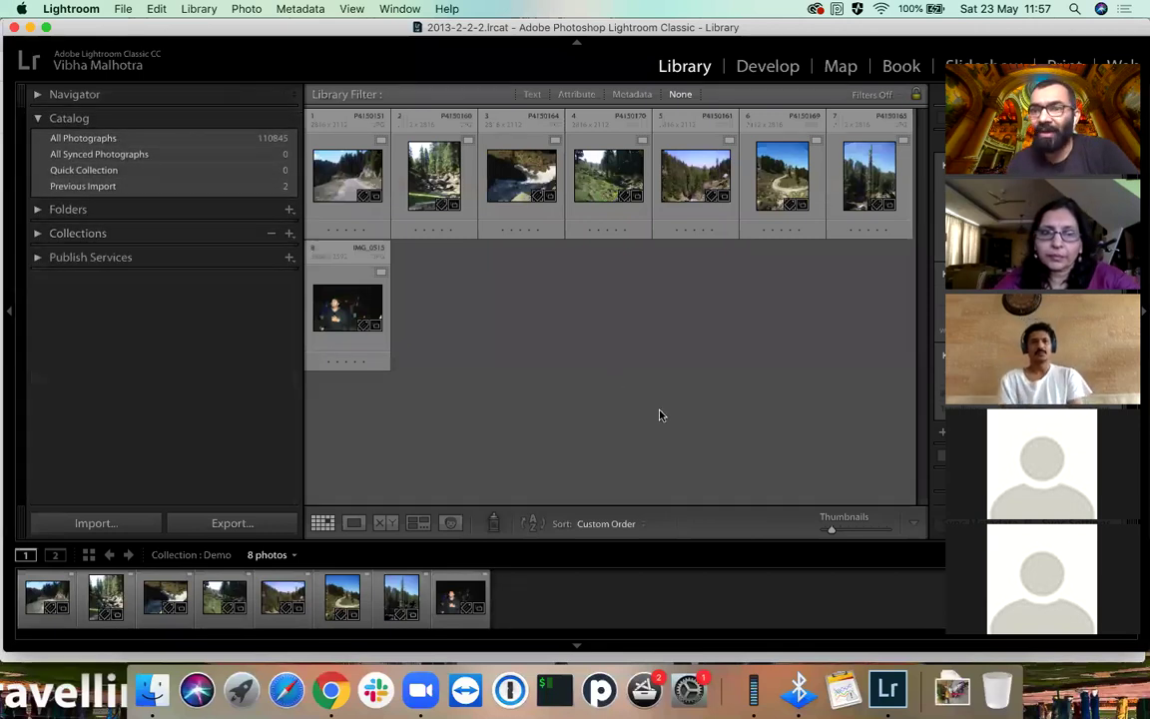